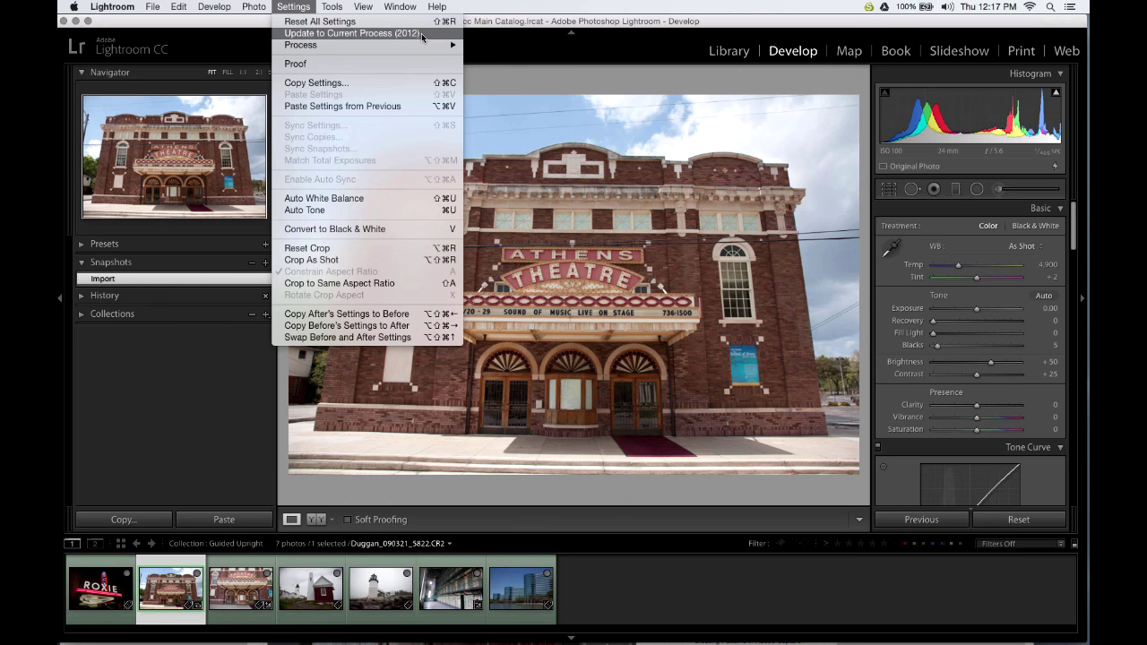
Update all filmstrip photos to the current process version (2012) and leave the before/after comparison for the single-image view
left_click(421, 34)
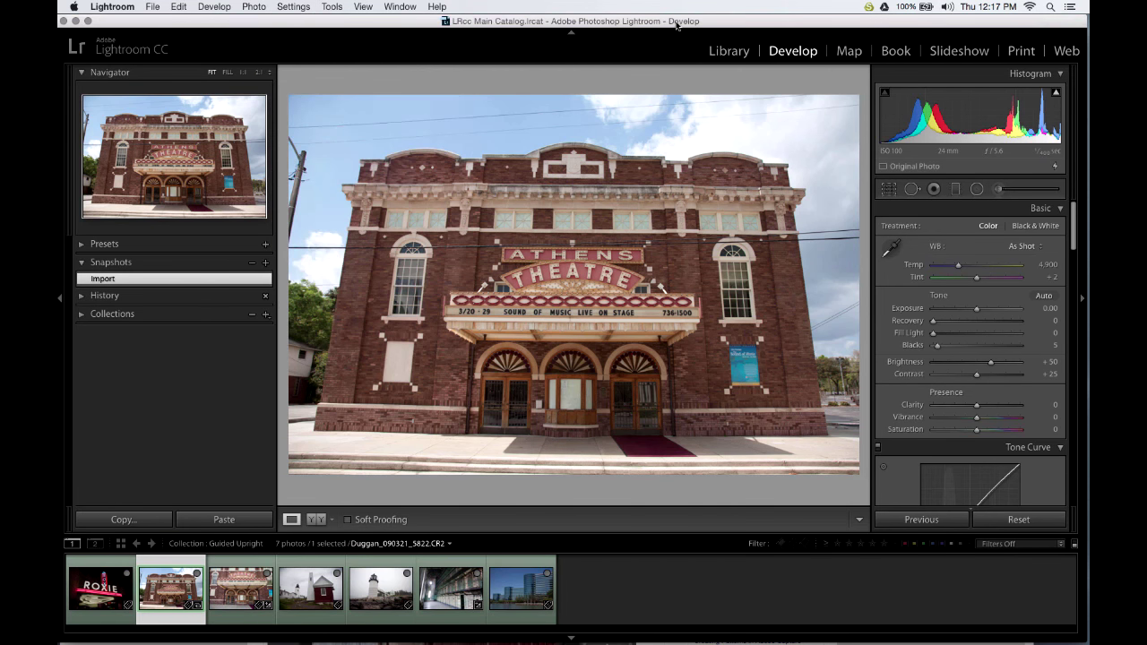
left_click(1056, 169)
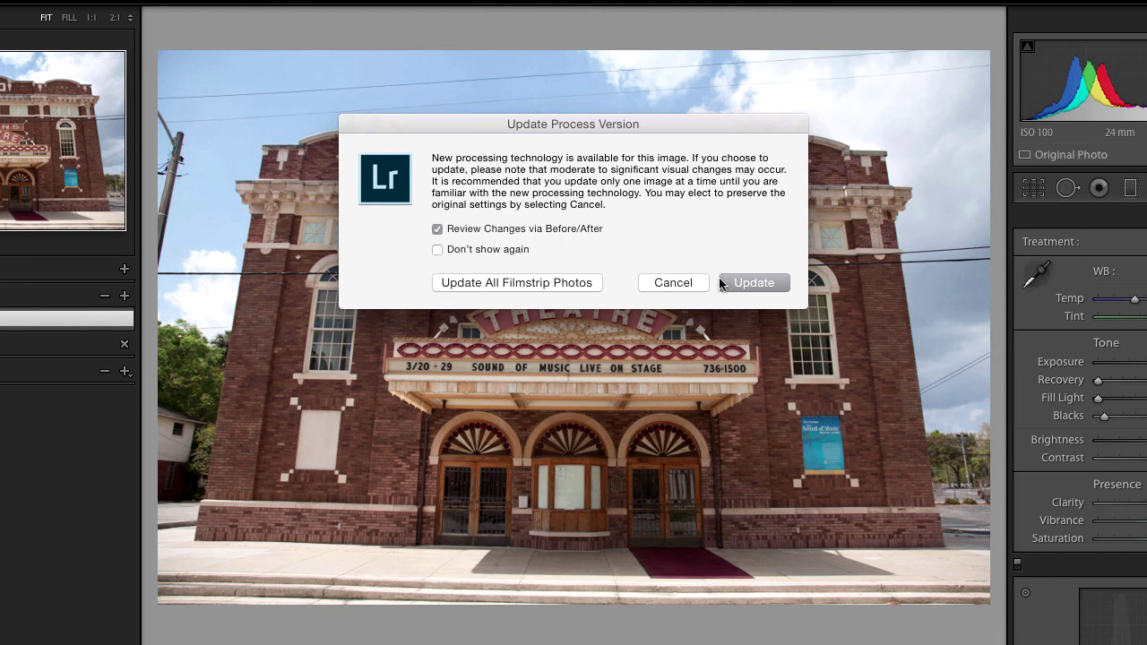
left_click(556, 284)
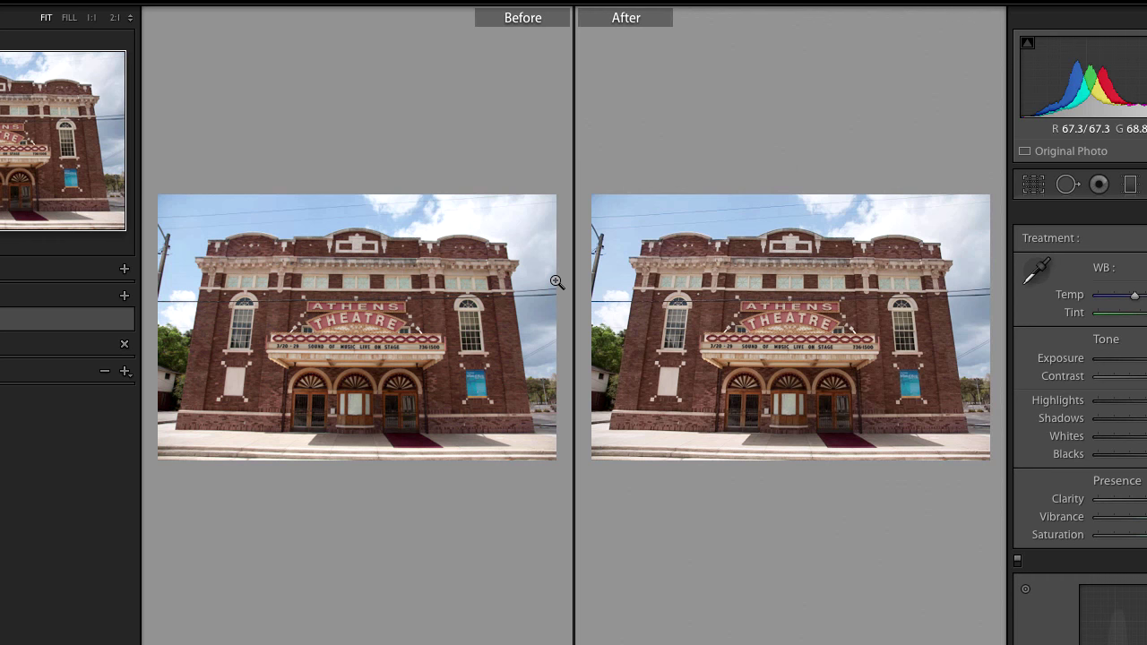
key("y")
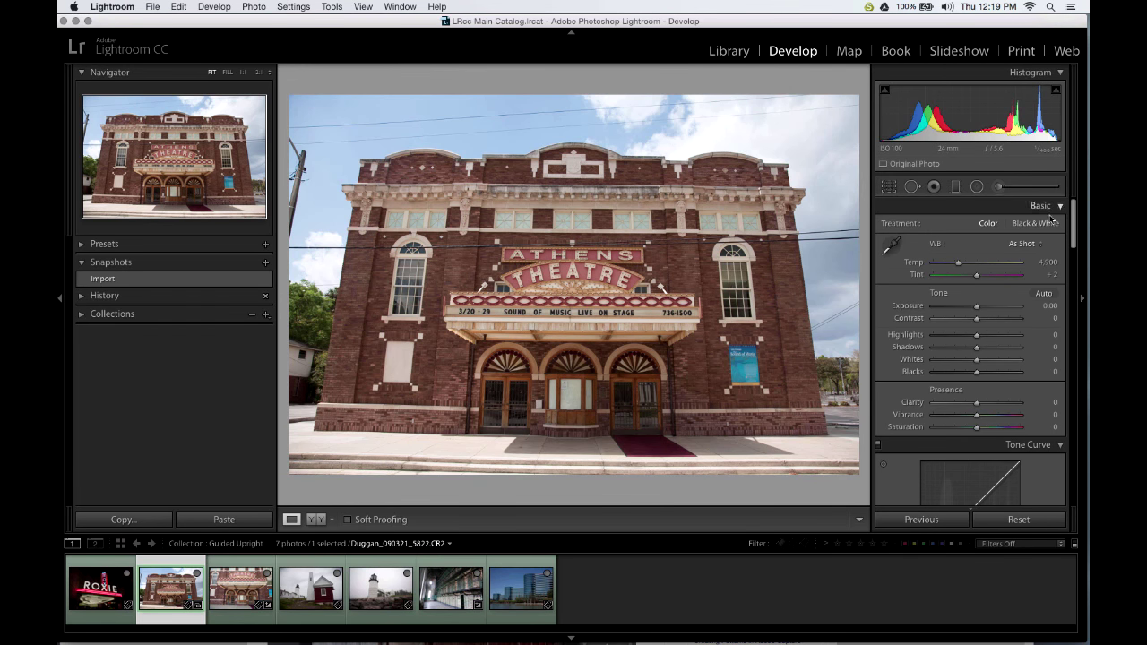
Collapse the Basic settings and look over the Lens Corrections and Transform options
scroll(1073, 236, "down", 1)
left_click_drag(1074, 236, 1086, 199)
left_click(1061, 207)
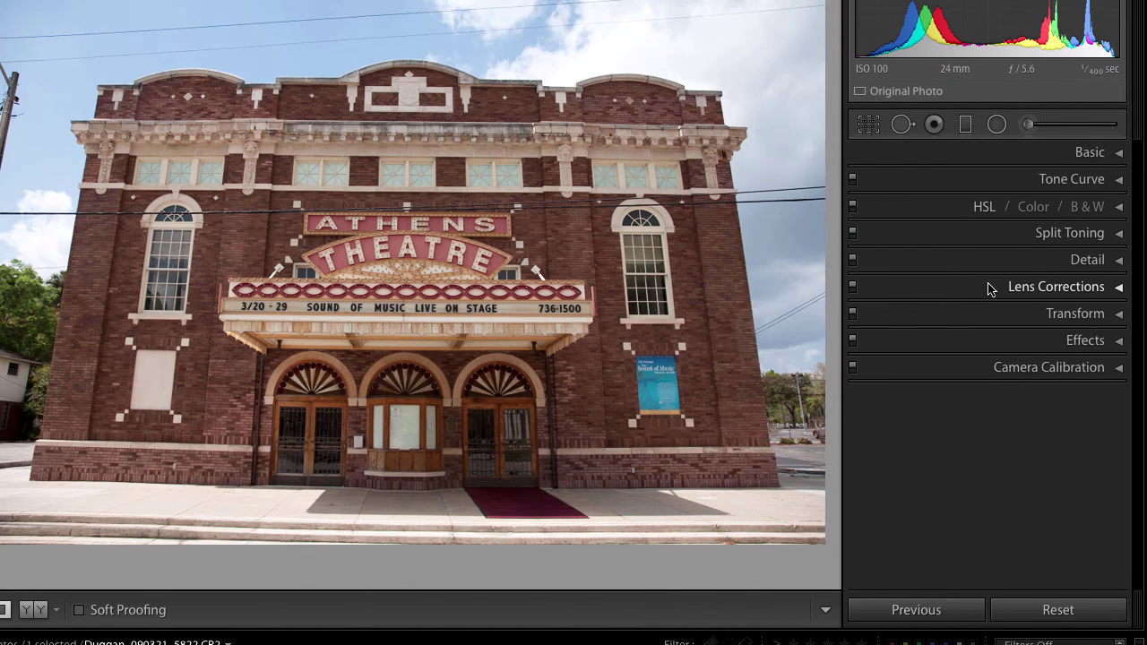
left_click(989, 287)
scroll(1024, 333, "down", 1)
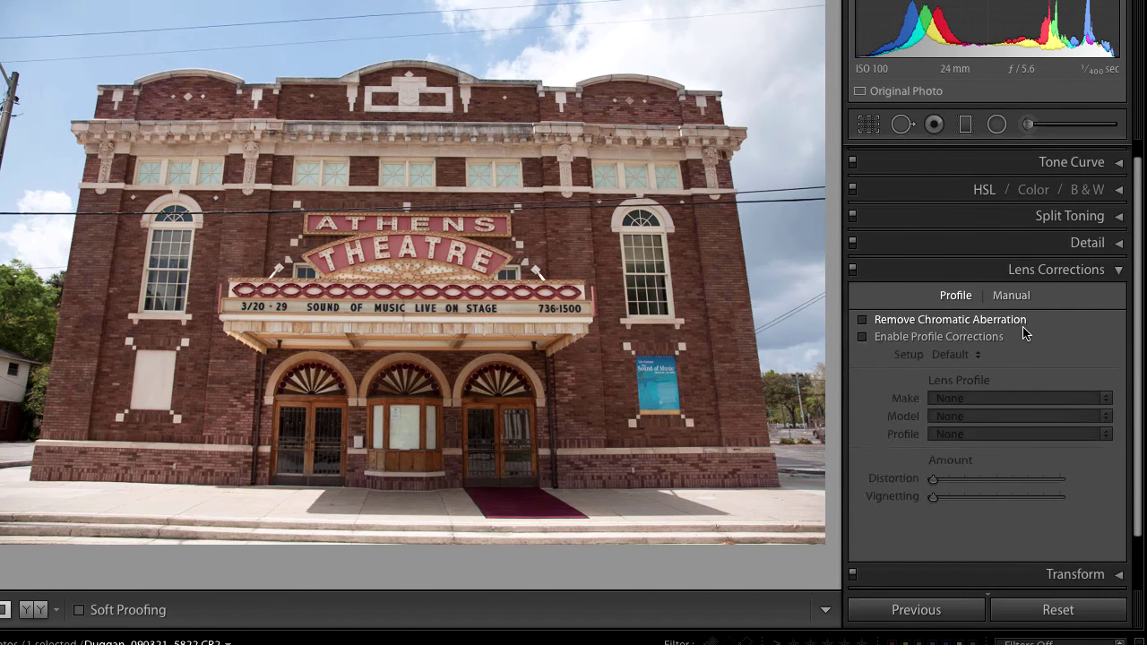
scroll(1024, 333, "down", 1)
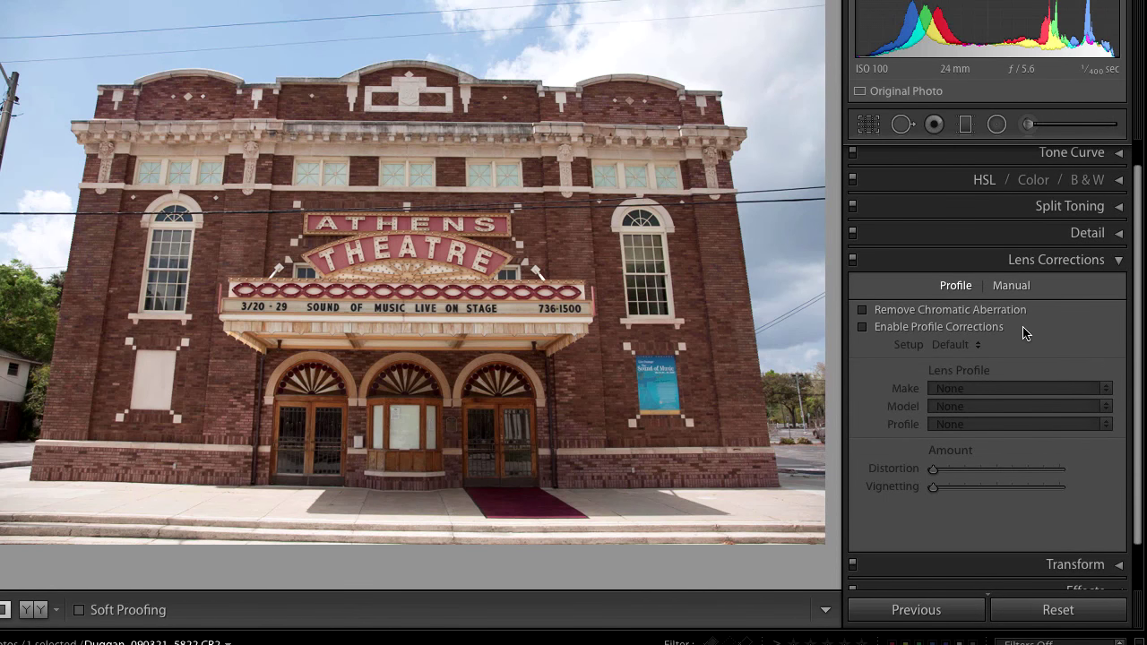
left_click(1086, 261)
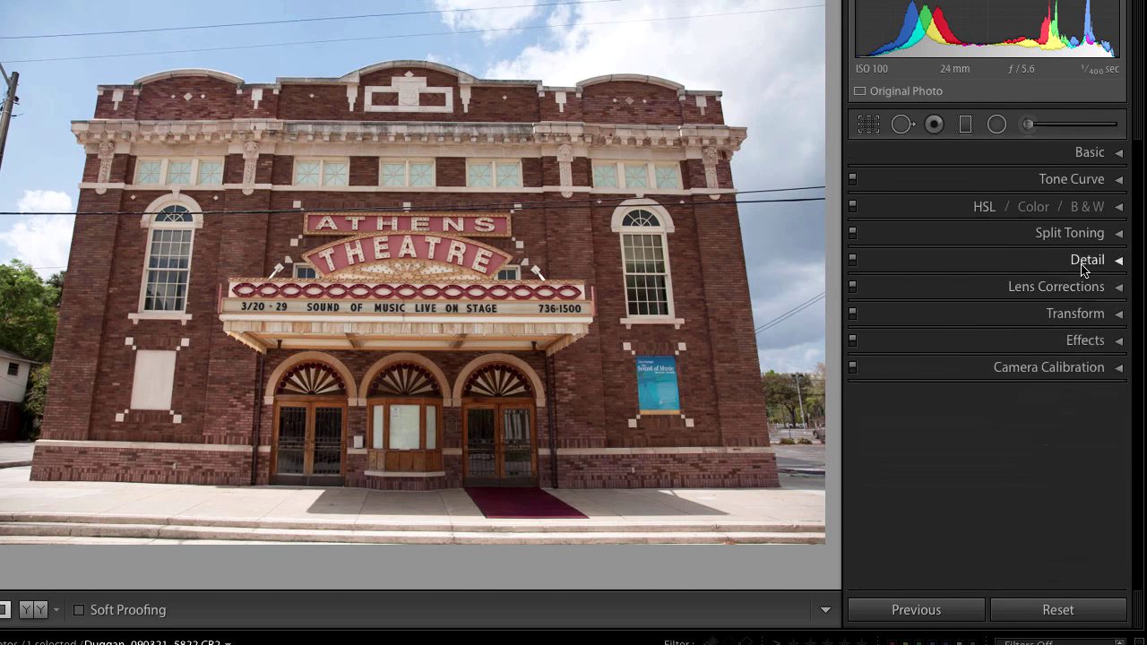
left_click(1022, 316)
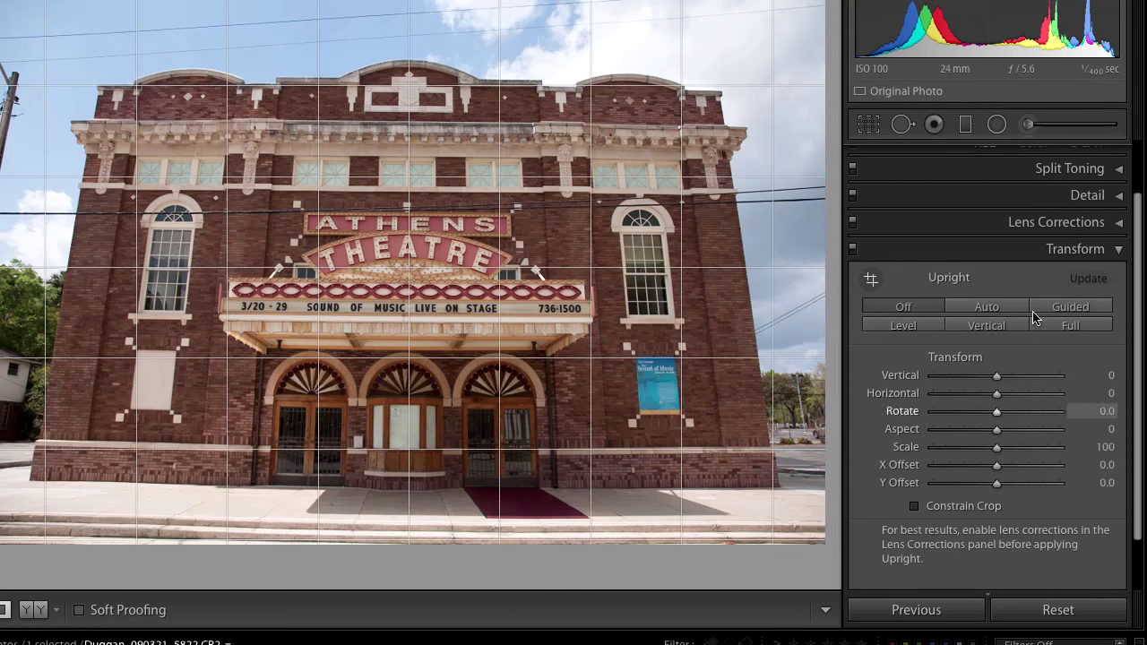
left_click(1005, 254)
Enable lens profile corrections for the theatre photo, and switch chromatic aberration removal on and back off
left_click(989, 296)
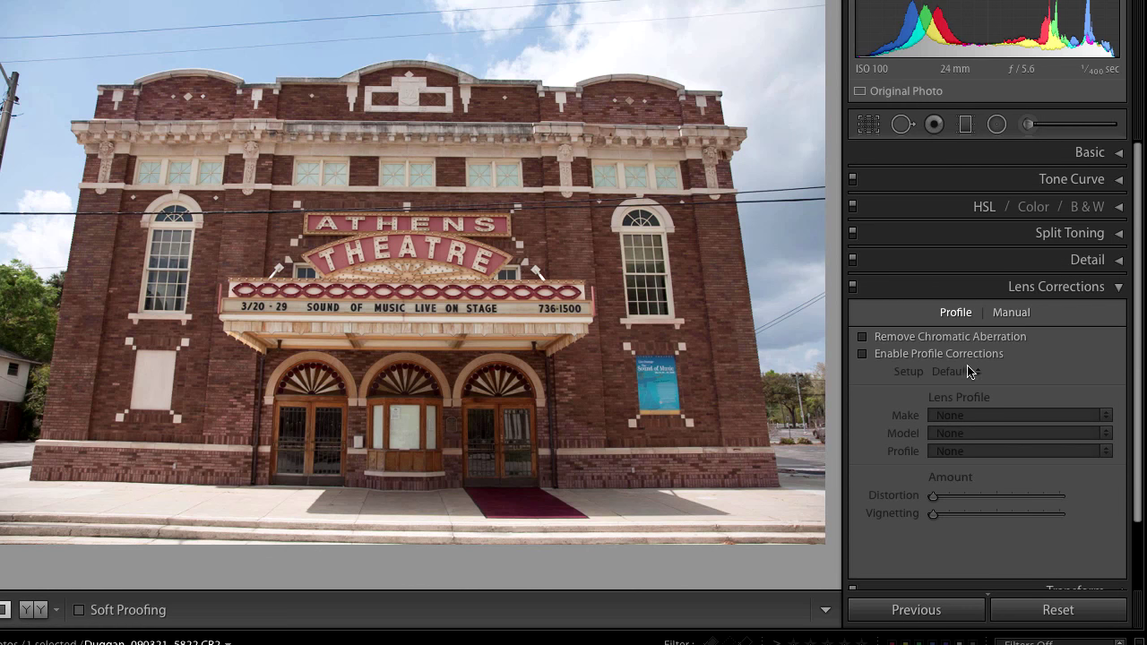
left_click(863, 355)
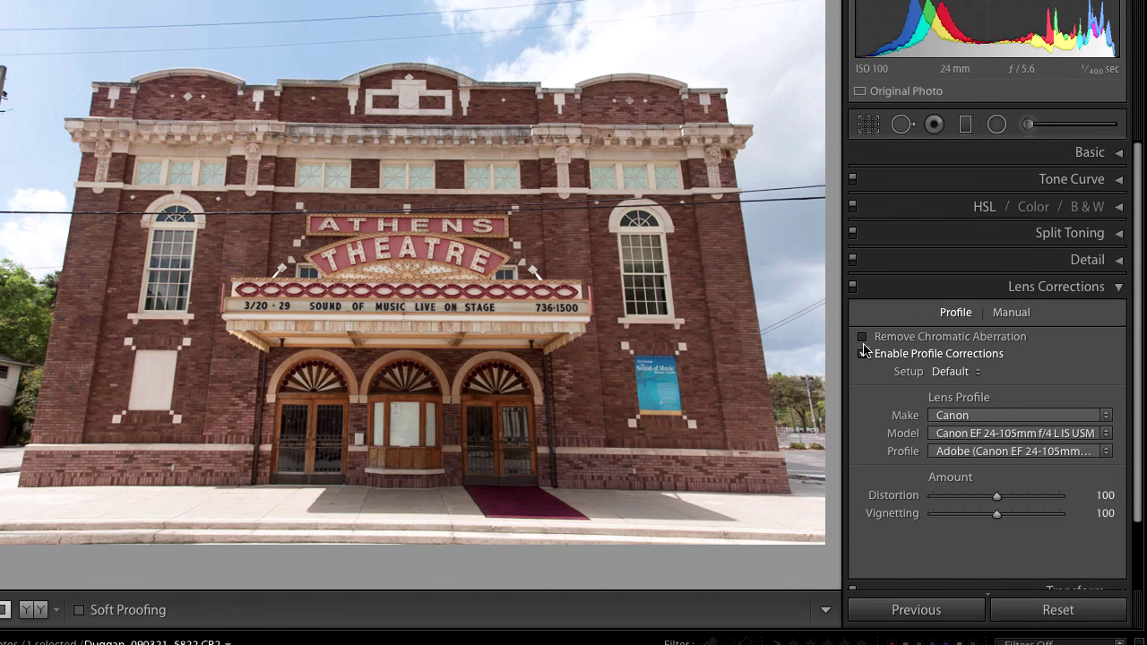
left_click(862, 338)
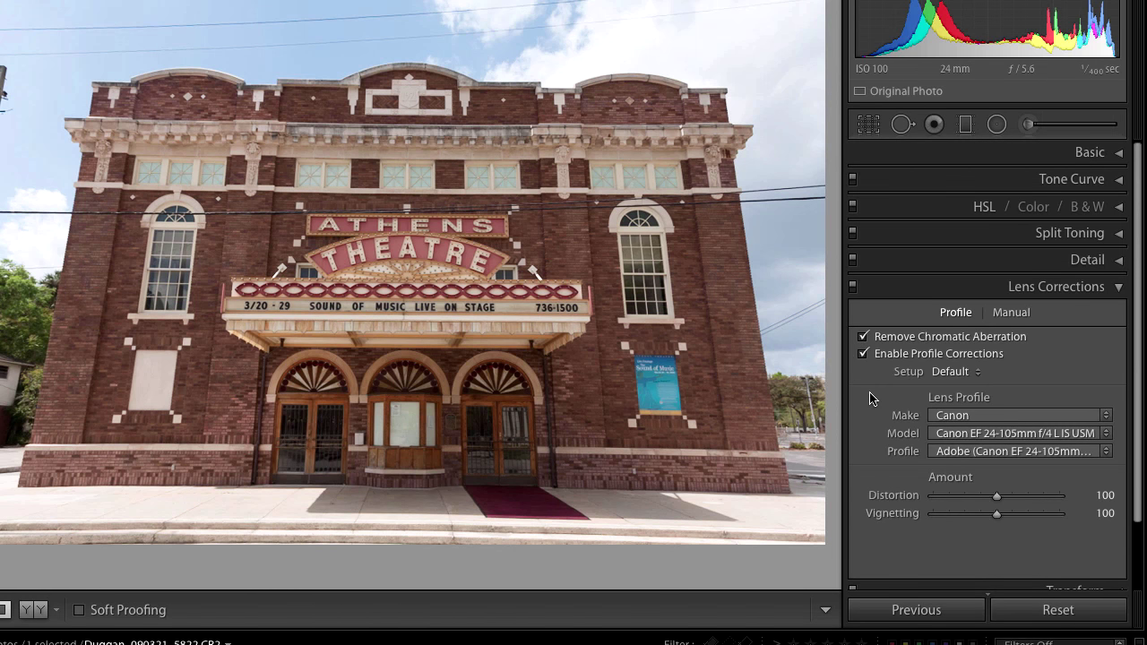
left_click(863, 339)
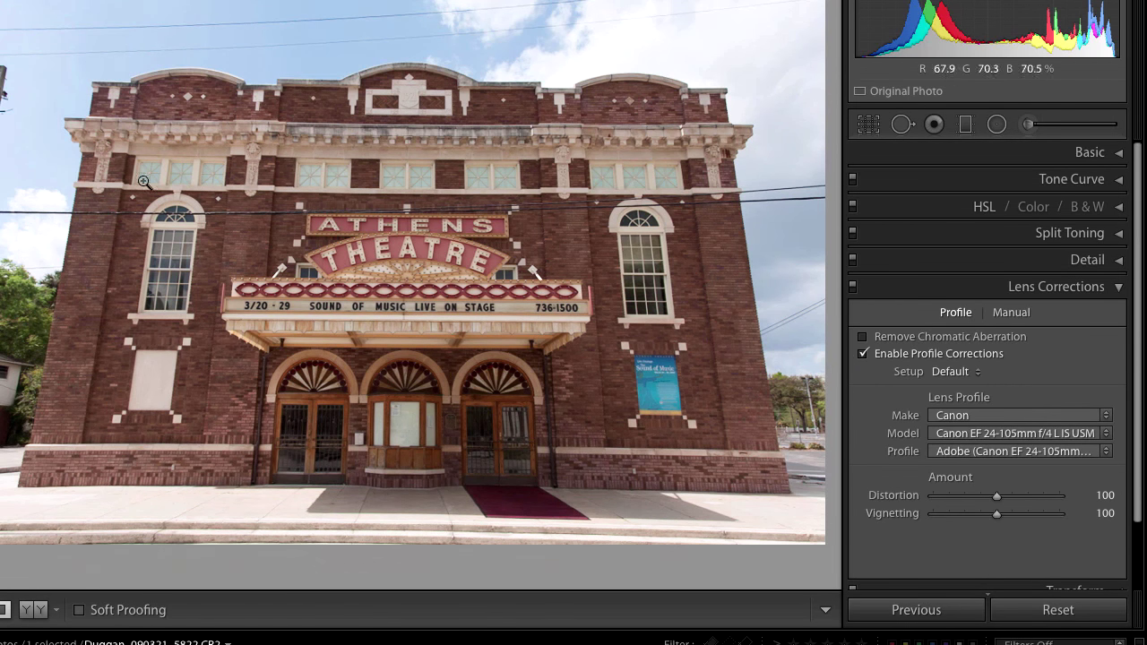
Magnify the building's upper left corner to 4:1 and examine the brick and stone edges for color fringing
left_click(112, 180)
left_click_drag(85, 176, 418, 282)
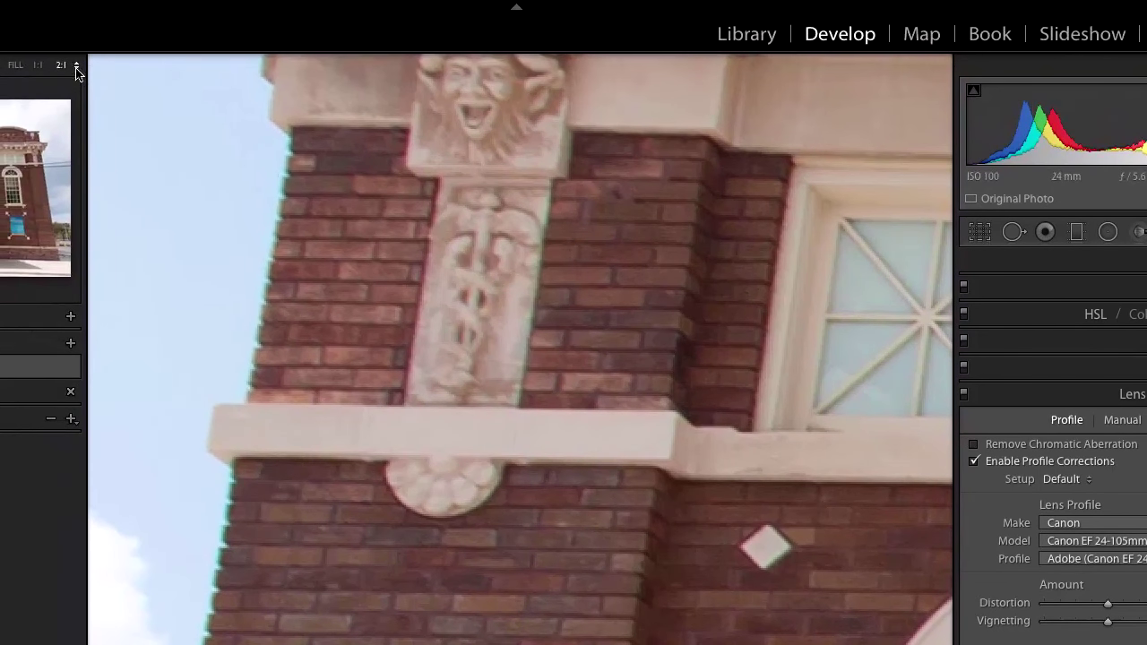
left_click(39, 30)
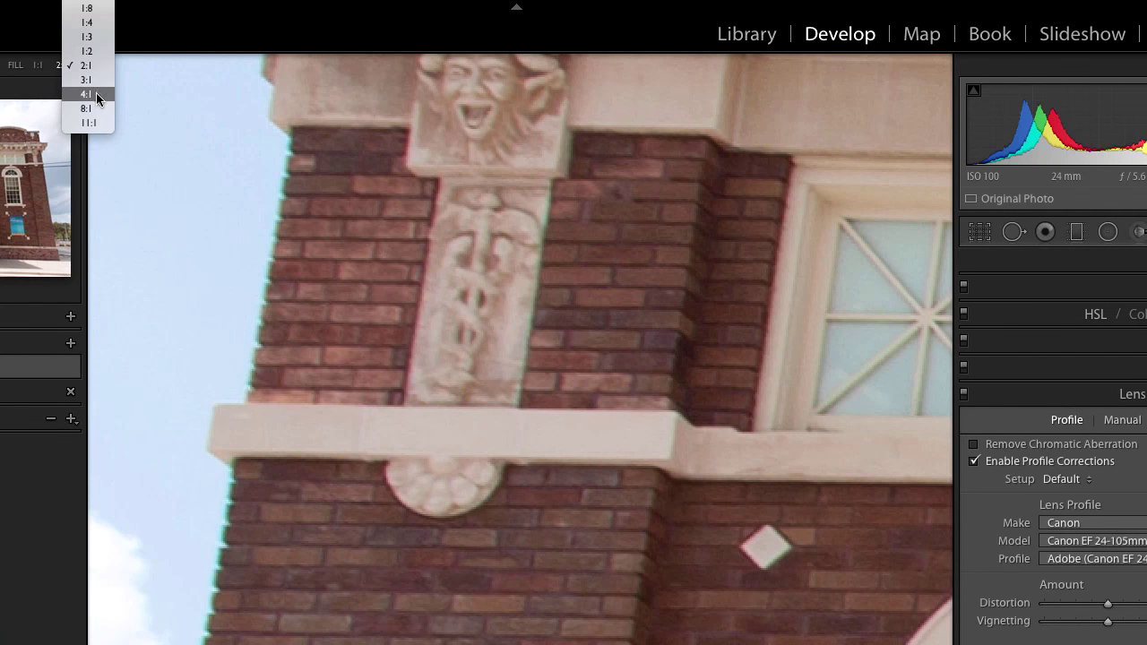
key("Escape")
key("ctrl+equal")
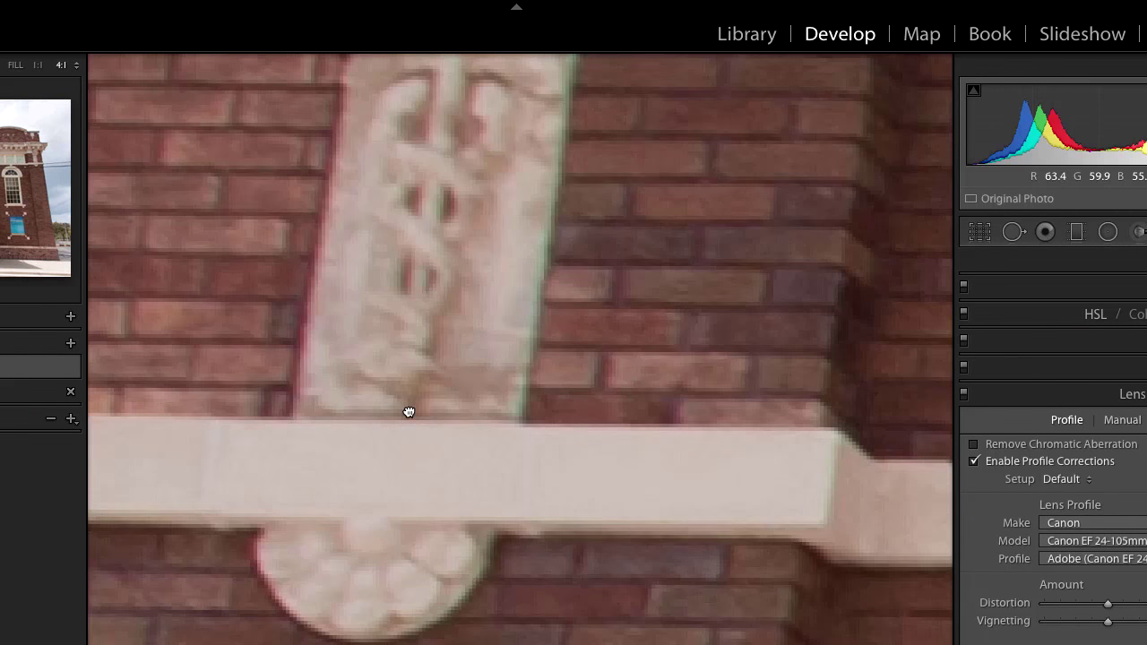
left_click_drag(520, 430, 712, 98)
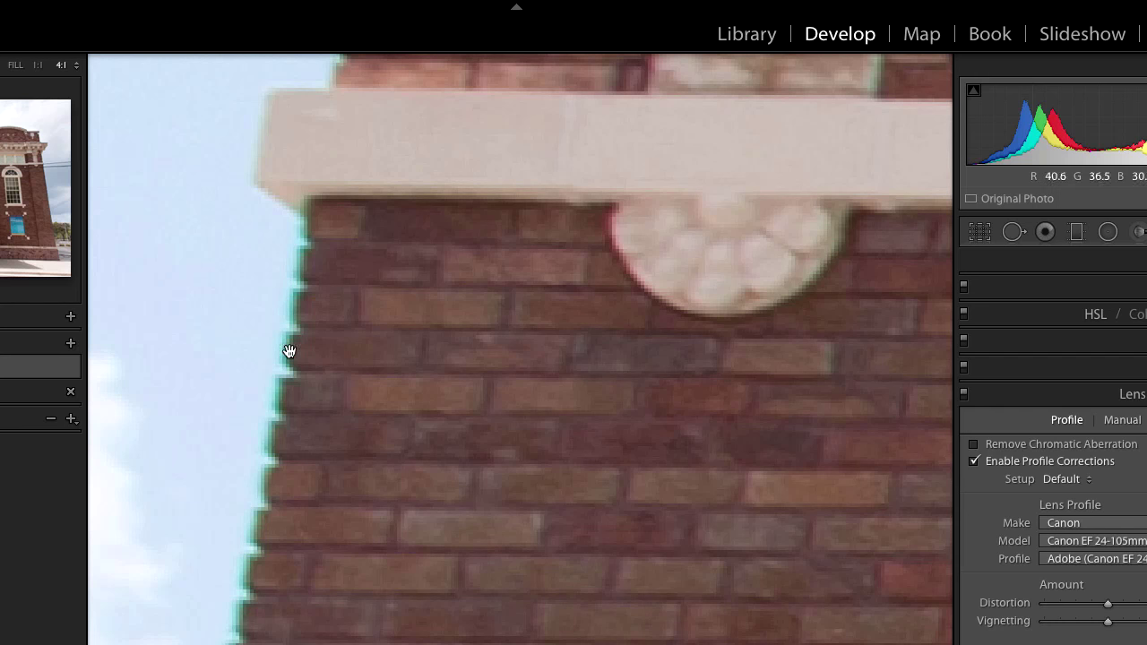
left_click_drag(502, 305, 361, 382)
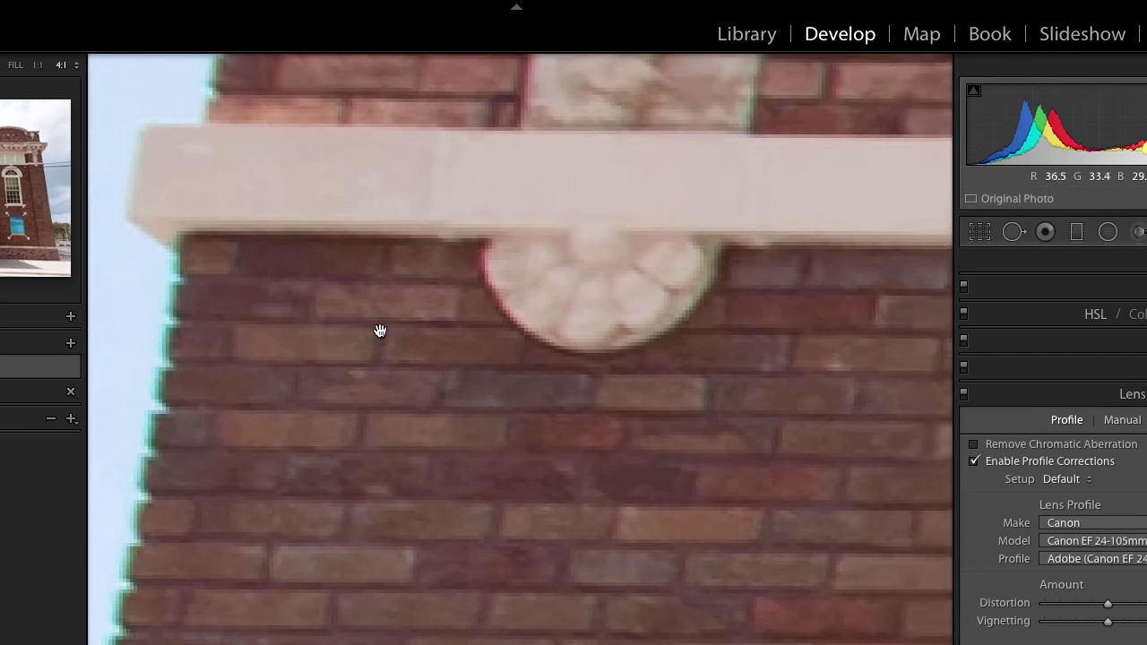
left_click_drag(493, 310, 408, 392)
left_click_drag(556, 257, 492, 356)
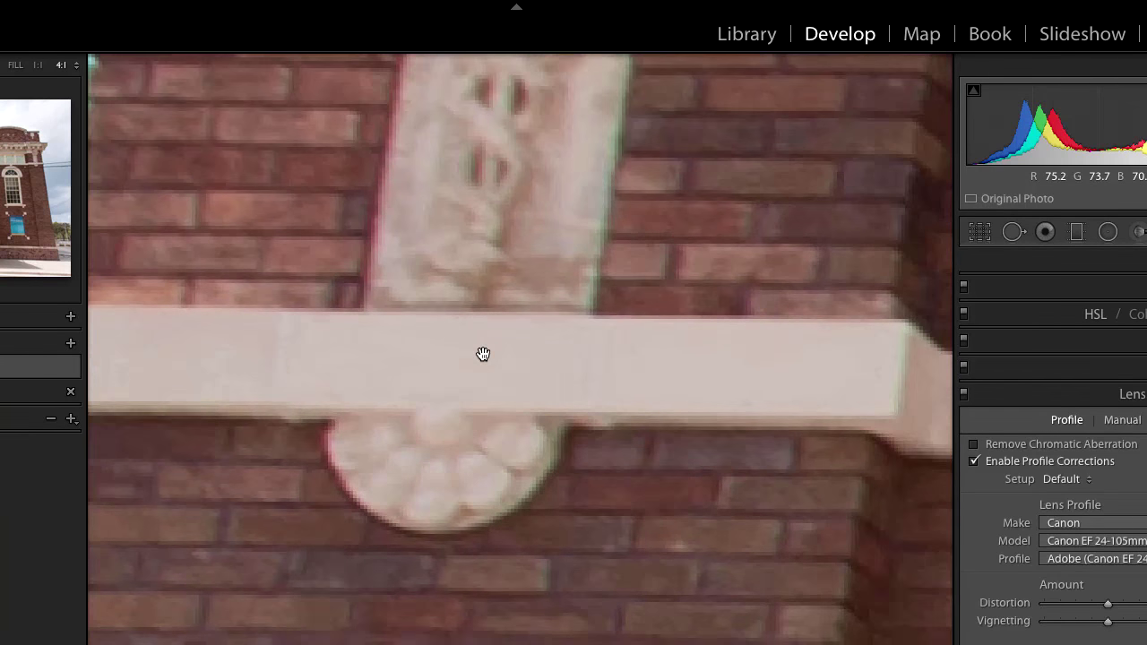
left_click_drag(490, 249, 491, 414)
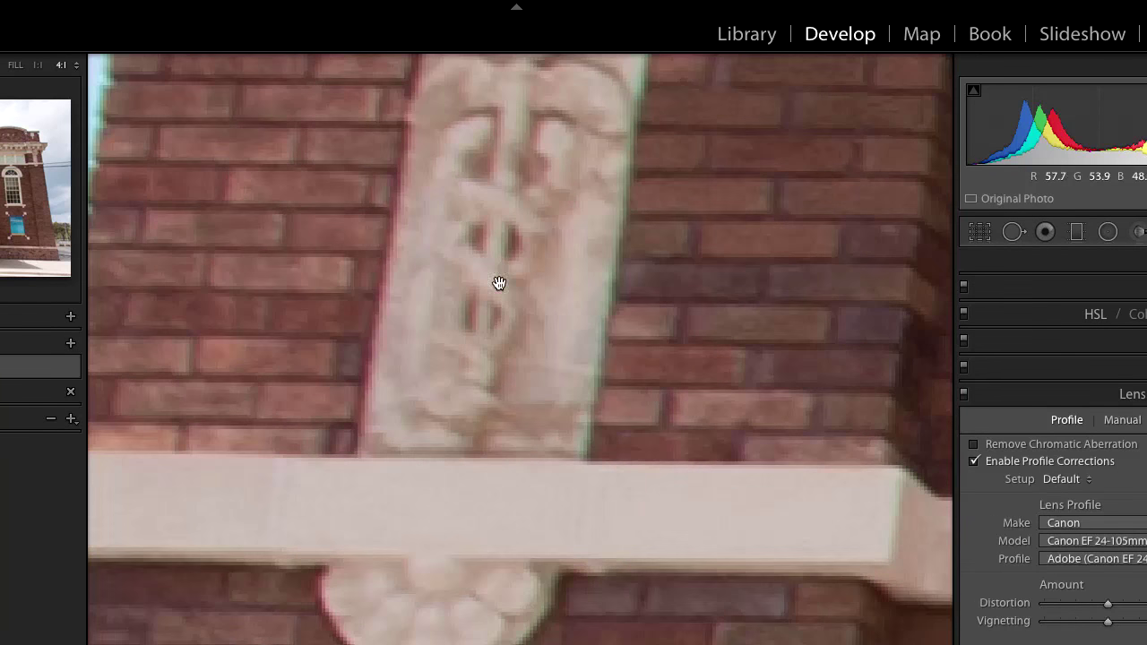
left_click_drag(499, 284, 512, 341)
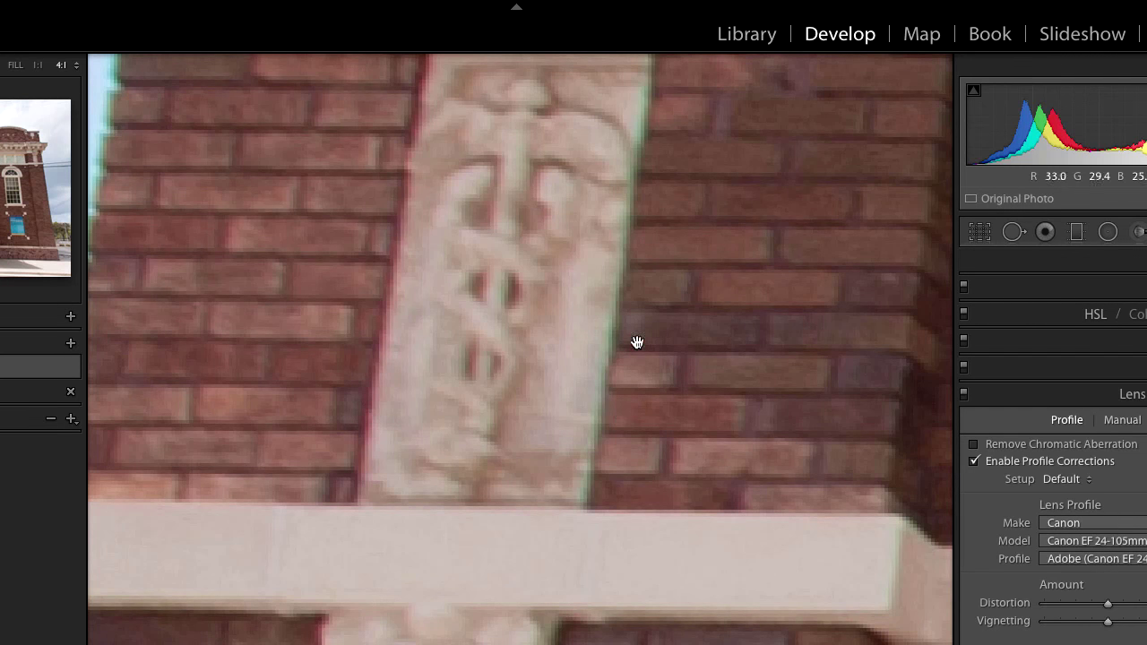
Remove the chromatic aberration, check the magnified stone edges, and return to the full-image view
left_click(975, 446)
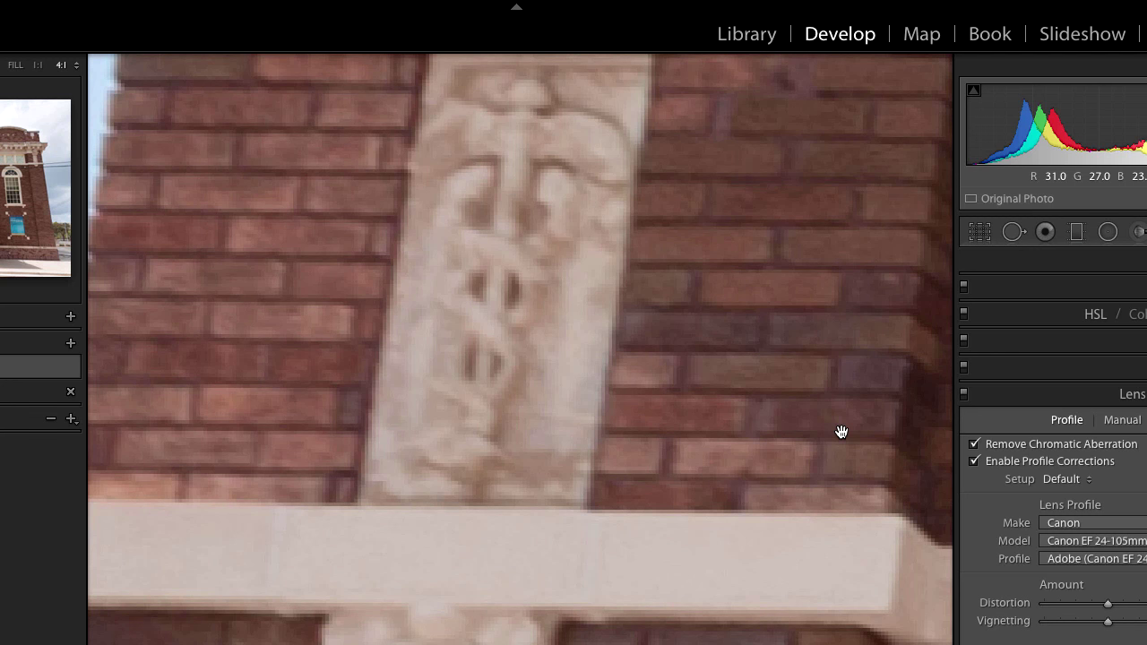
left_click_drag(779, 389, 740, 330)
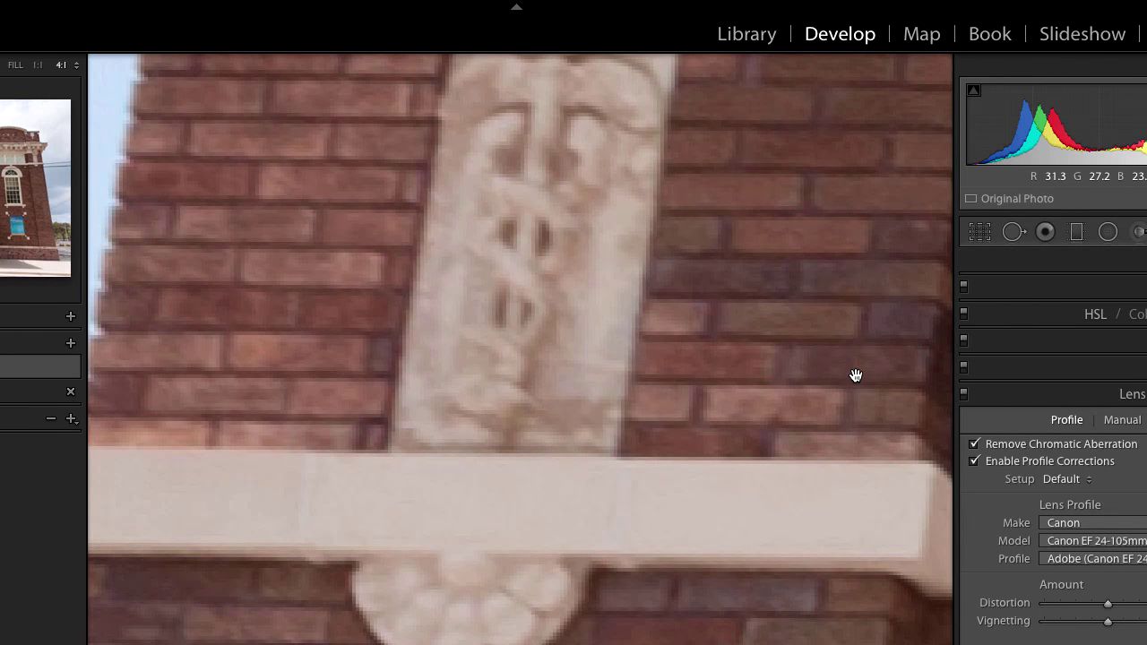
left_click(795, 366)
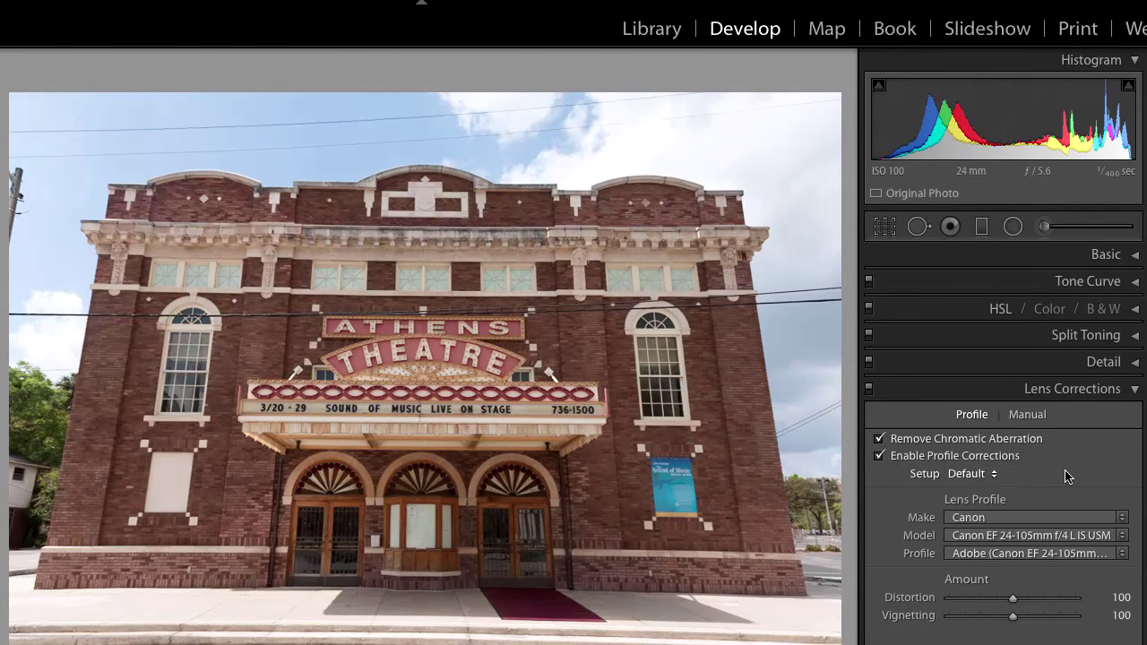
Try the Auto, Level, Vertical and Full Upright corrections on the theatre photo, and turn Upright back off
left_click(1074, 394)
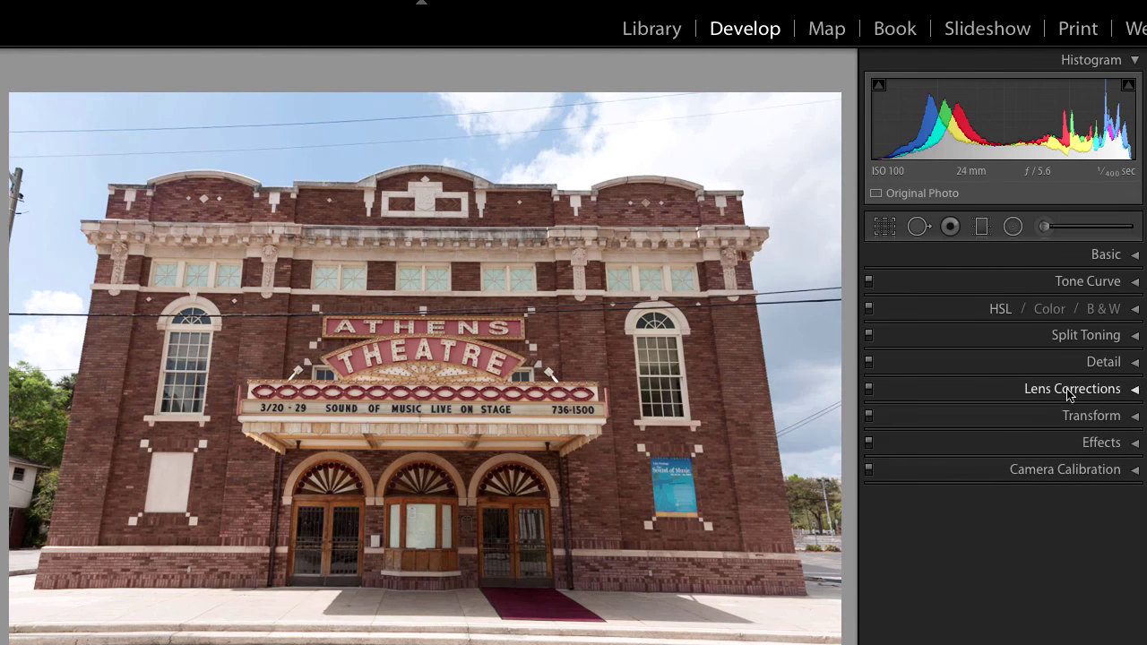
left_click(1054, 410)
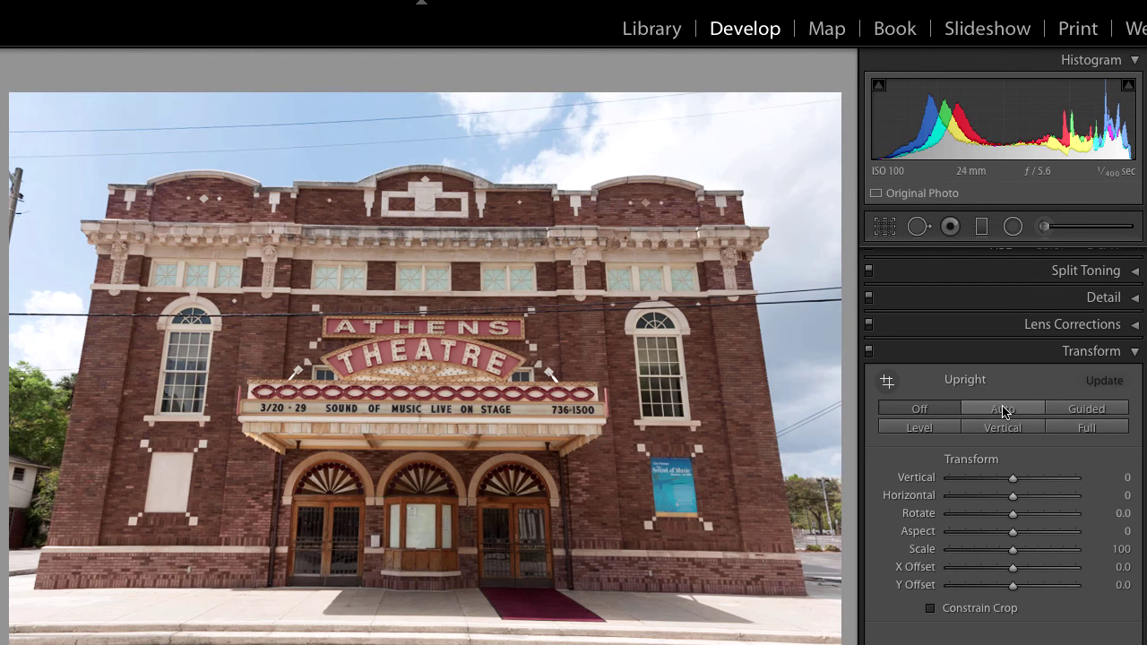
left_click(1003, 409)
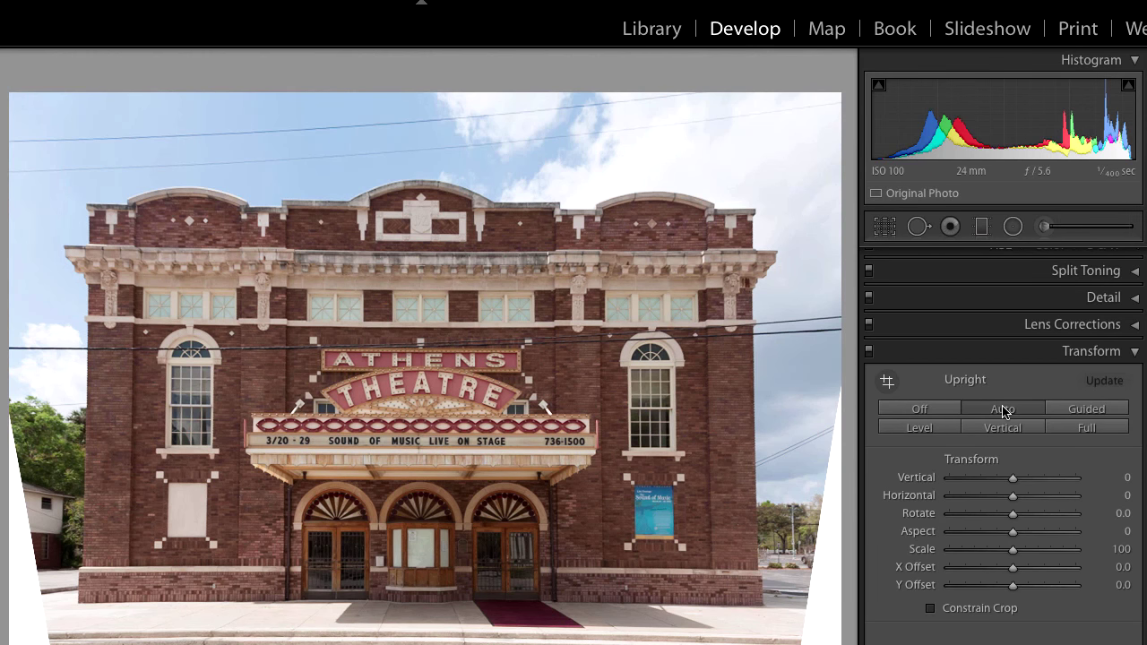
left_click(929, 428)
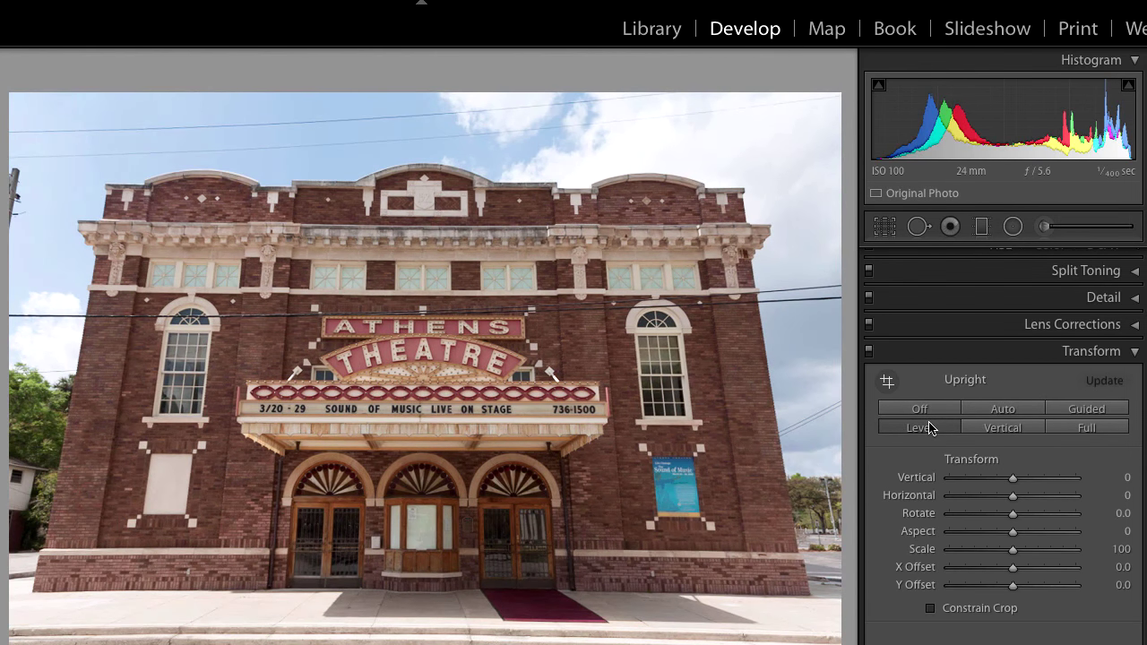
left_click(919, 409)
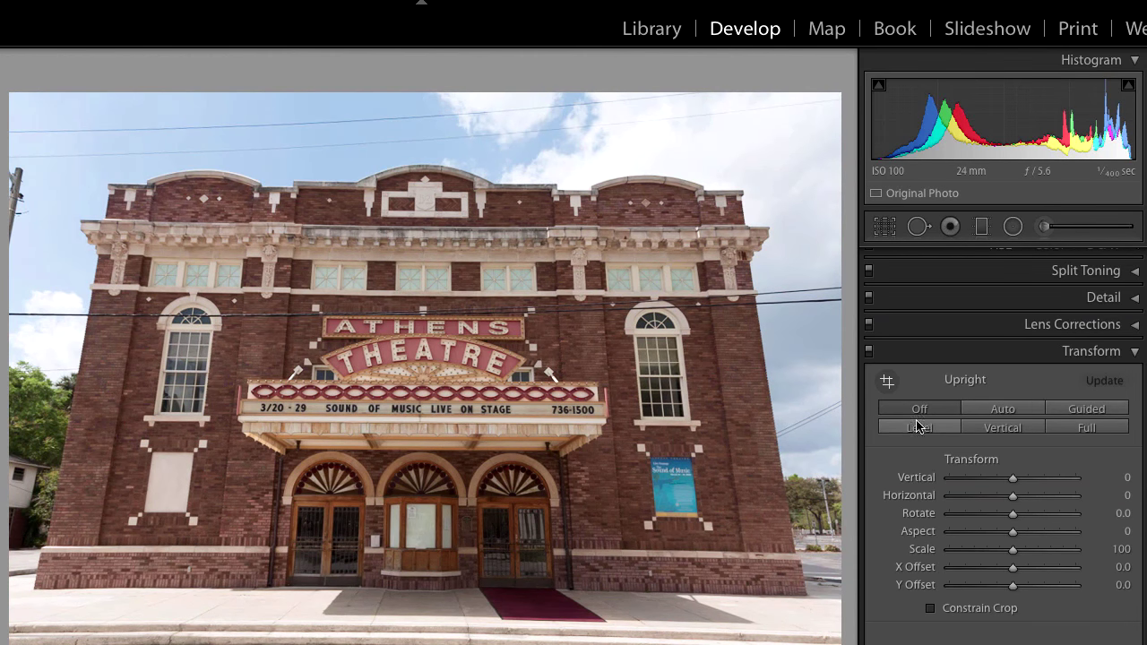
left_click(918, 427)
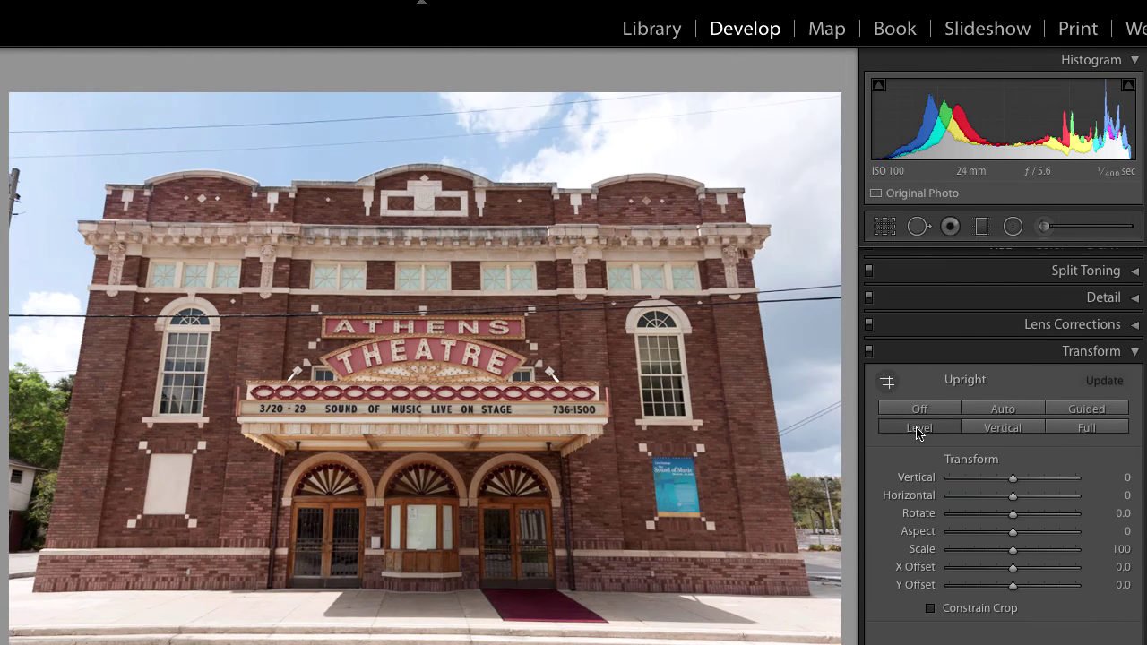
left_click(1002, 427)
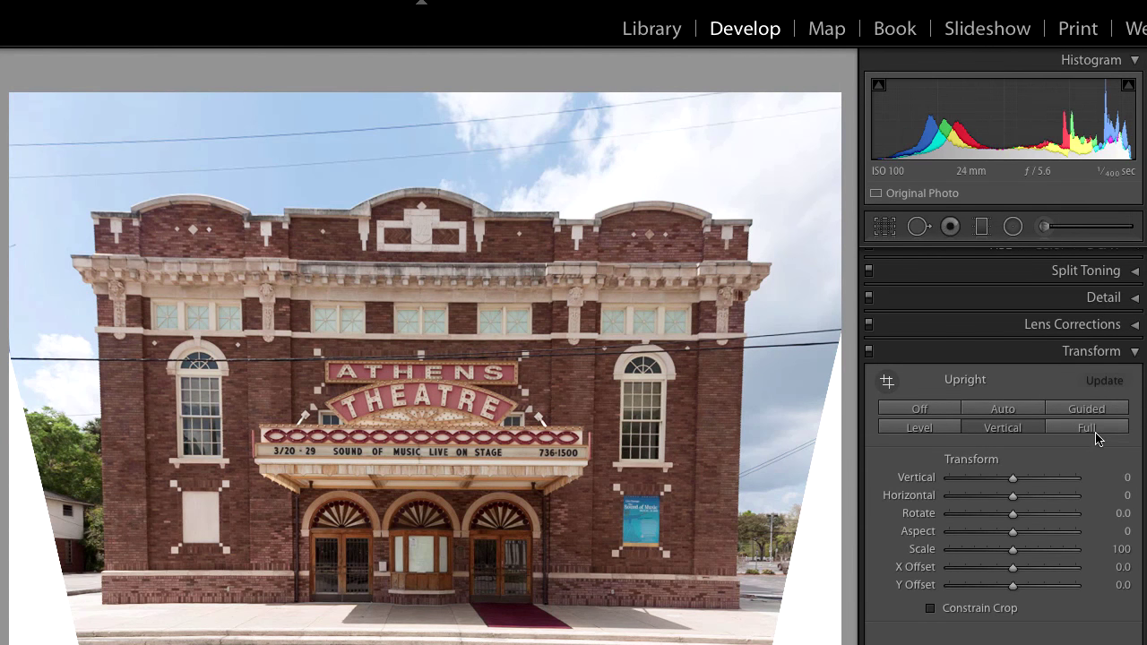
left_click(1095, 433)
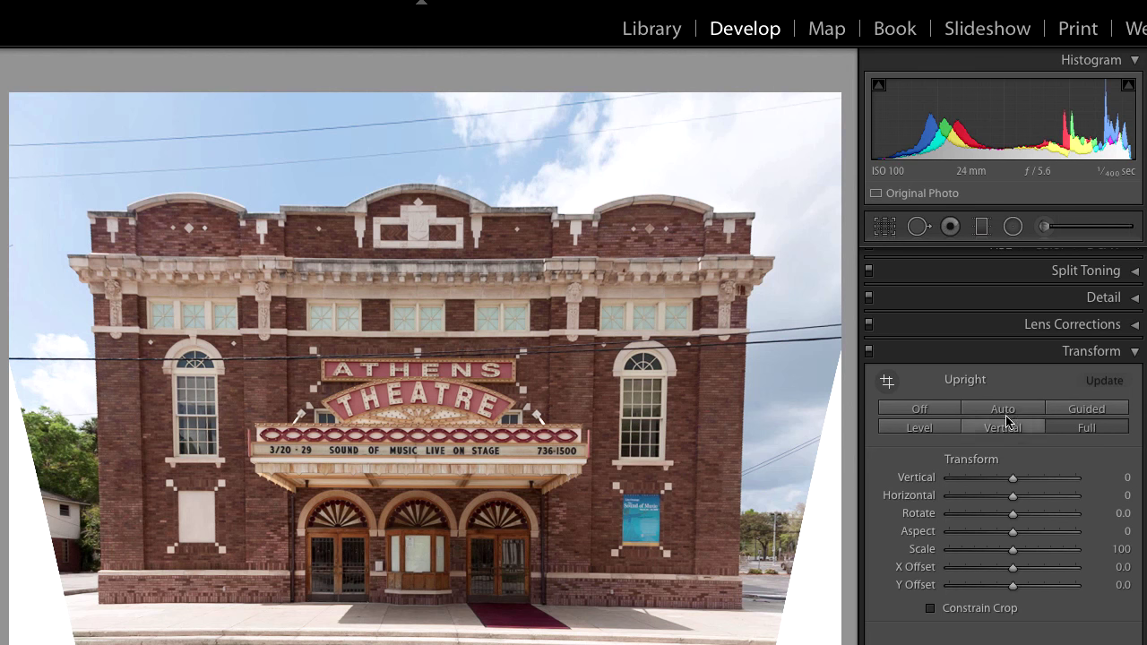
left_click(938, 414)
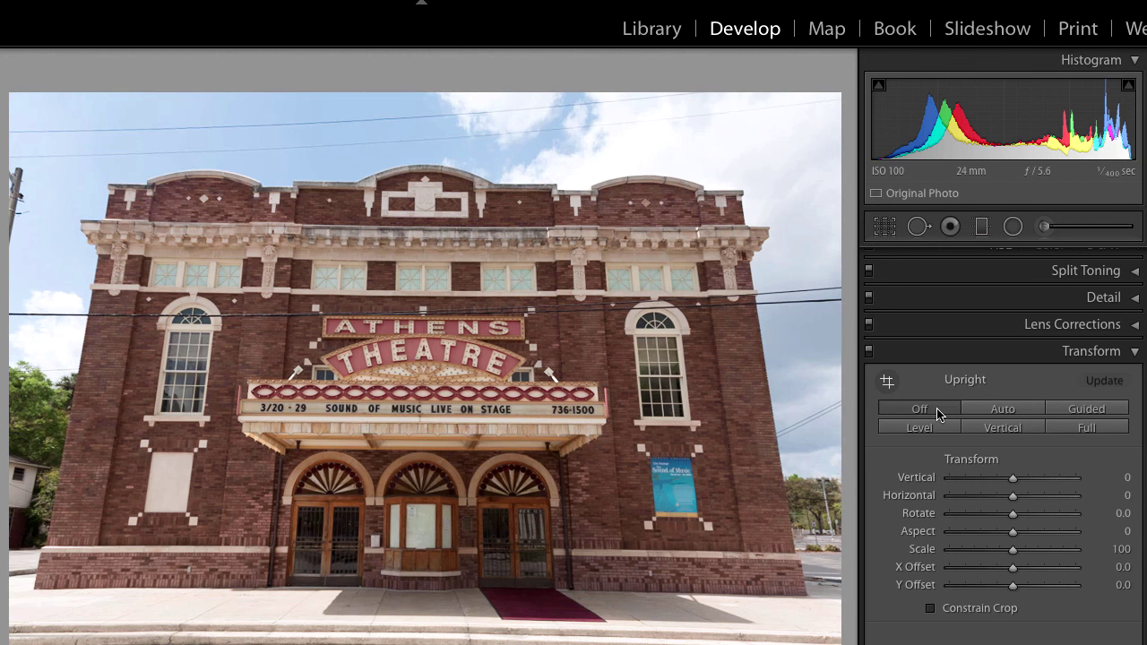
Apply the Full Upright correction to the theatre photo and constrain the crop
left_click(1083, 435)
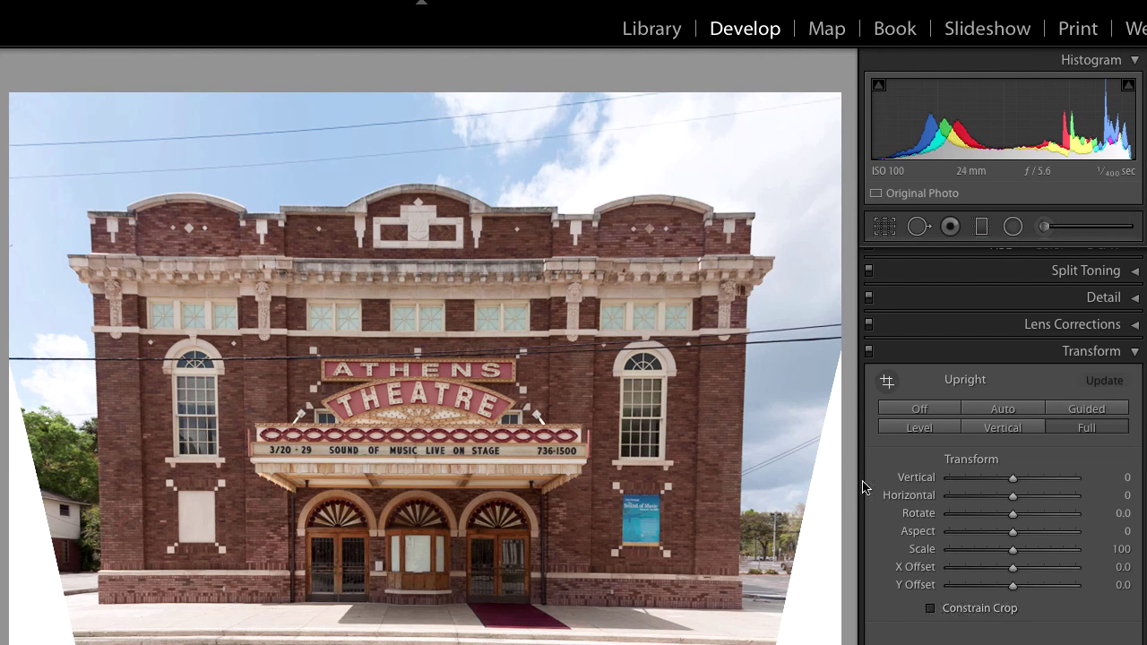
left_click(933, 613)
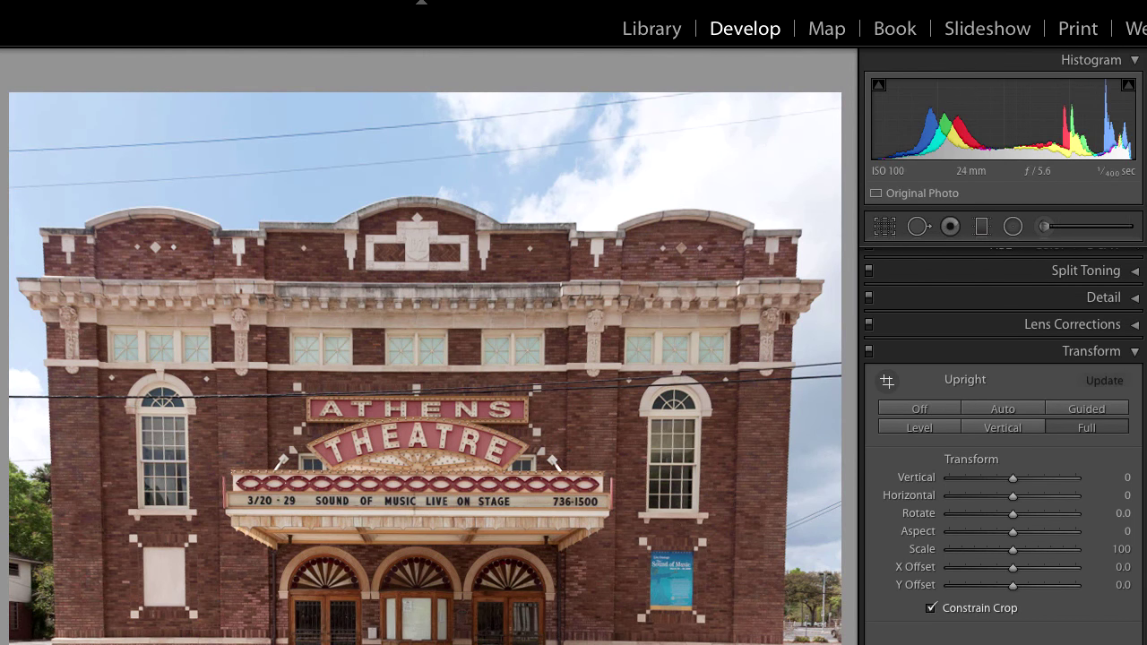
Turn off Constrain Crop and the Full Upright correction, and draw vertical Guided Upright guides along the theatre's left and right edges
left_click(932, 609)
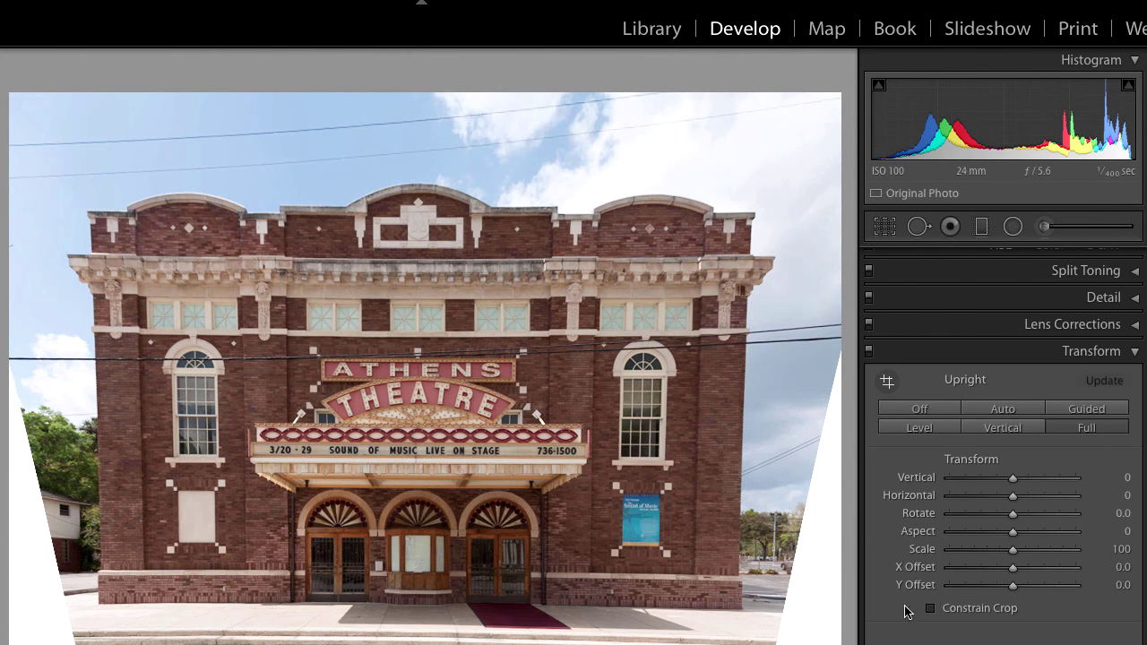
left_click(916, 416)
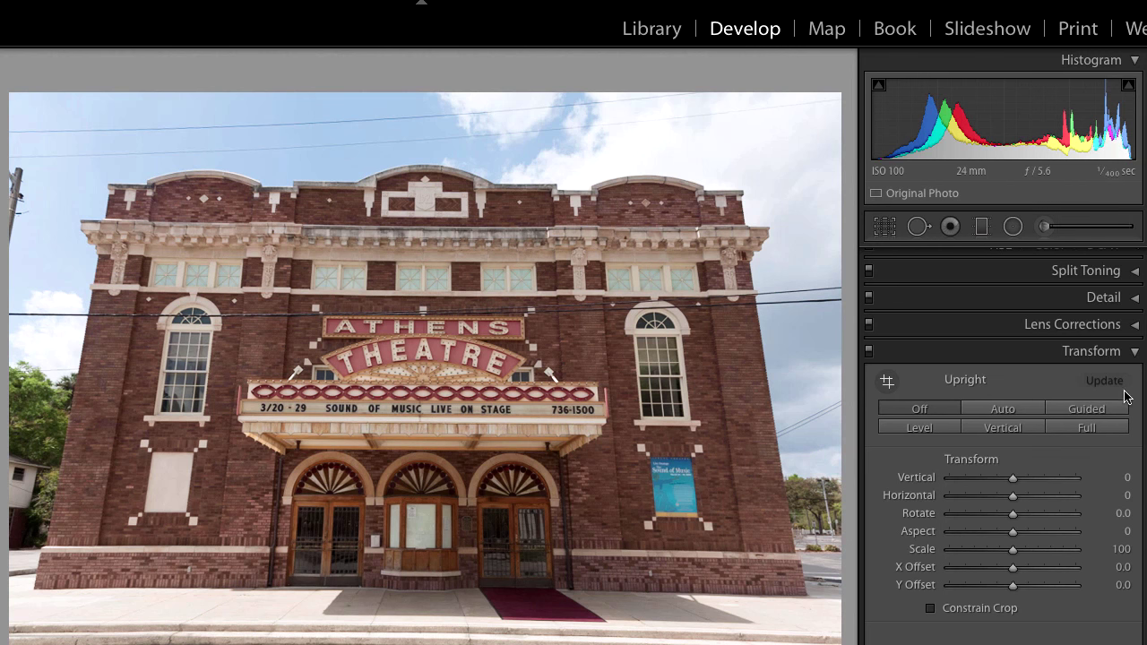
left_click(885, 385)
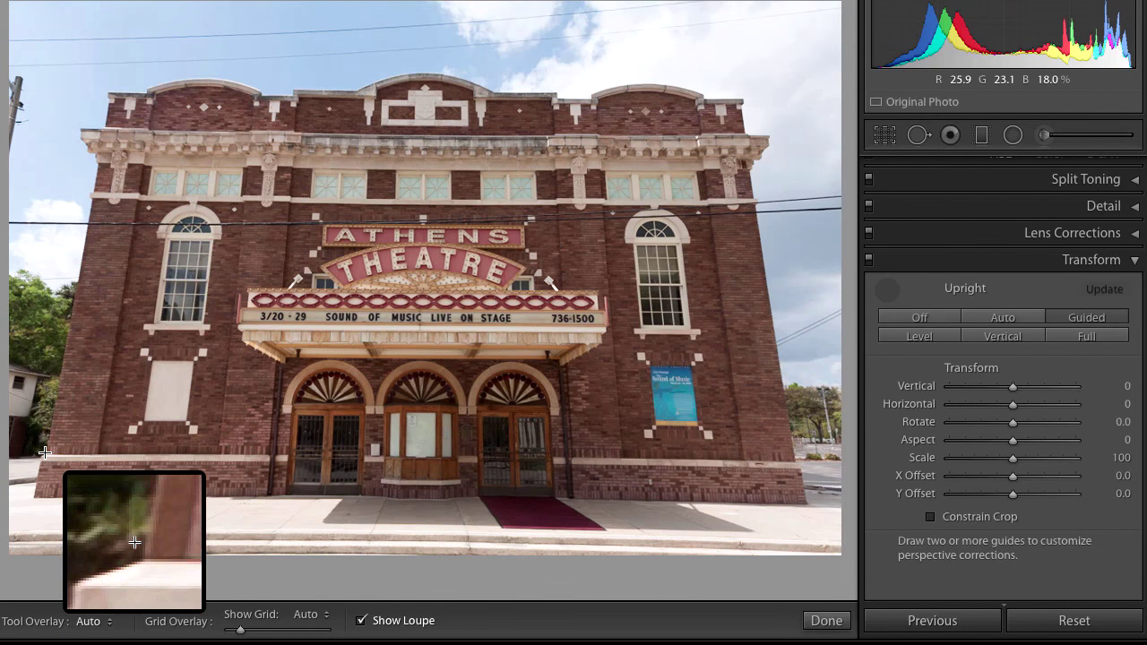
mouse_move(45, 451)
left_mouse_down()
mouse_move(75, 391)
mouse_move(59, 201)
mouse_move(98, 162)
left_mouse_up()
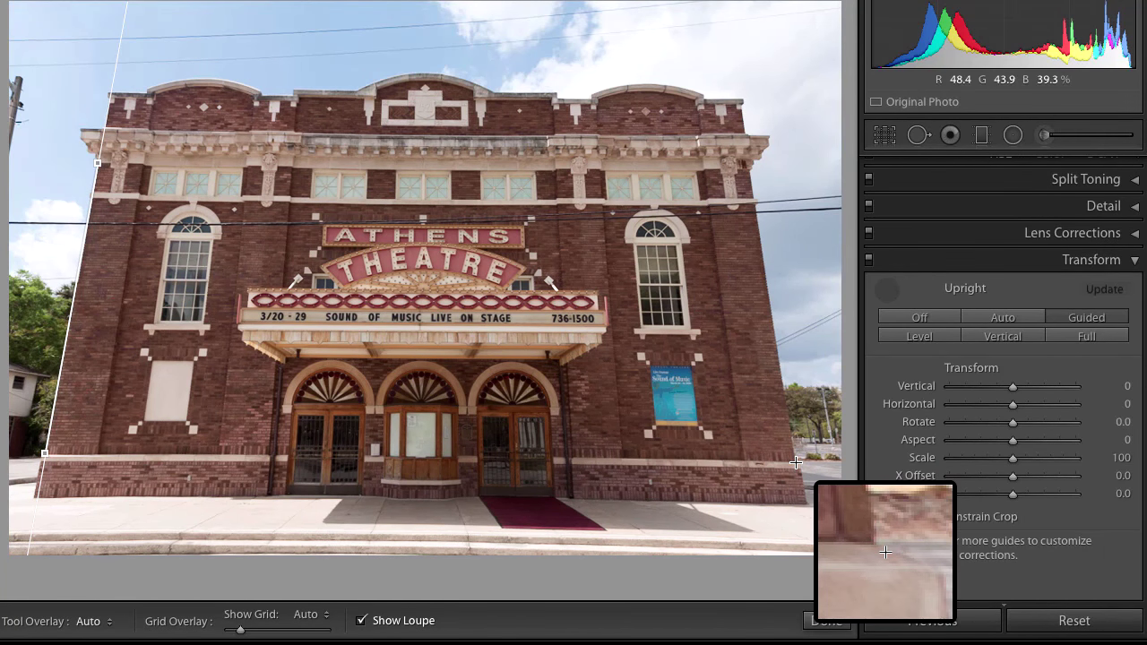
left_click_drag(796, 461, 751, 179)
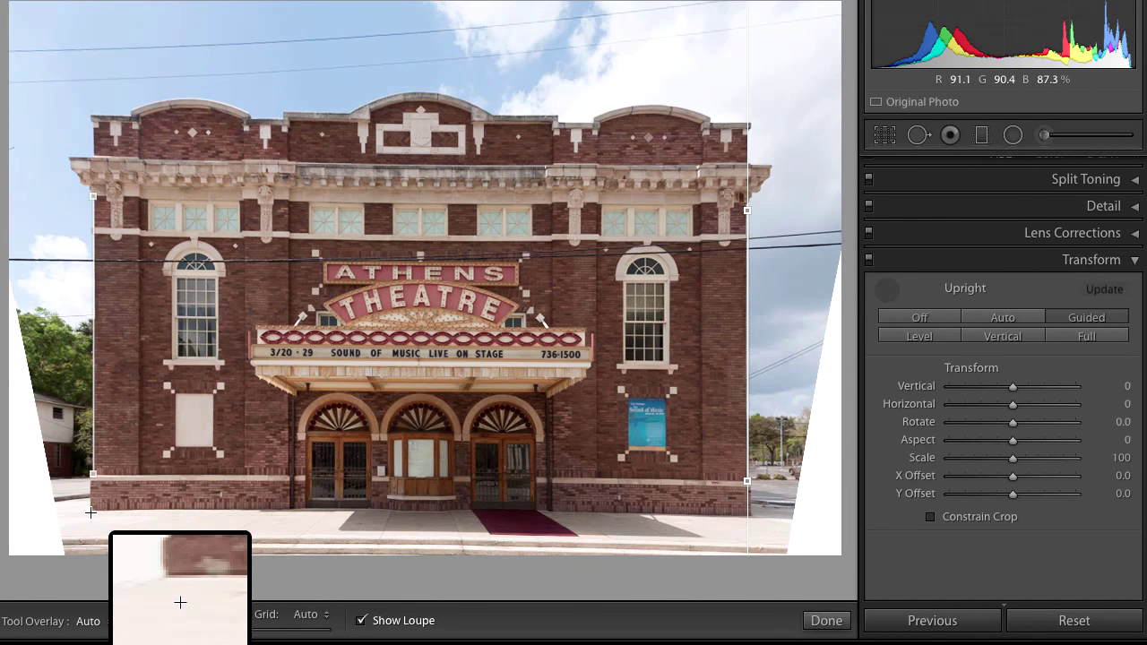
Add horizontal guides along the theatre's base and its upper cornice, and close the Guided Upright tool
left_click_drag(90, 511, 754, 516)
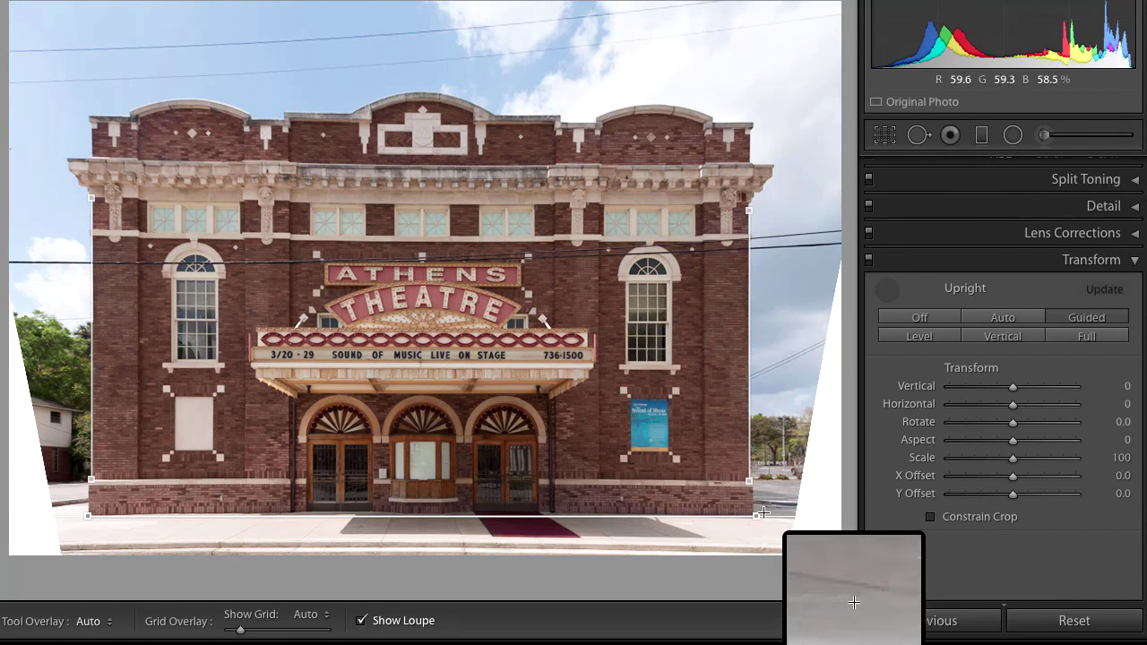
mouse_move(756, 517)
left_mouse_down()
mouse_move(754, 545)
mouse_move(757, 517)
left_mouse_up()
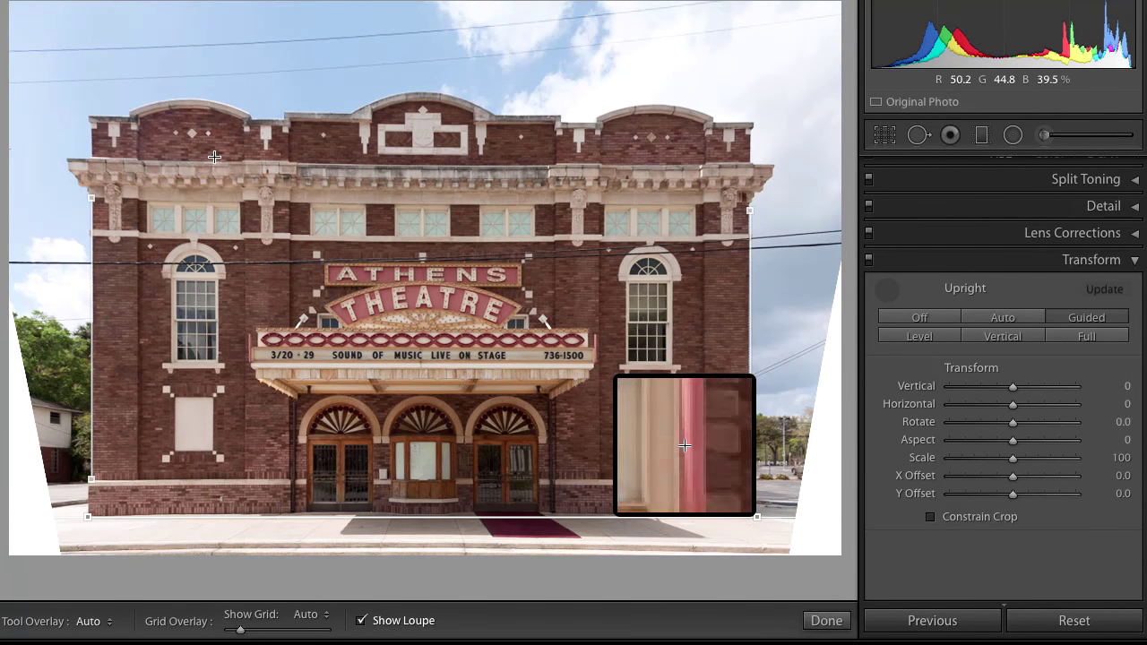
left_click_drag(68, 156, 773, 157)
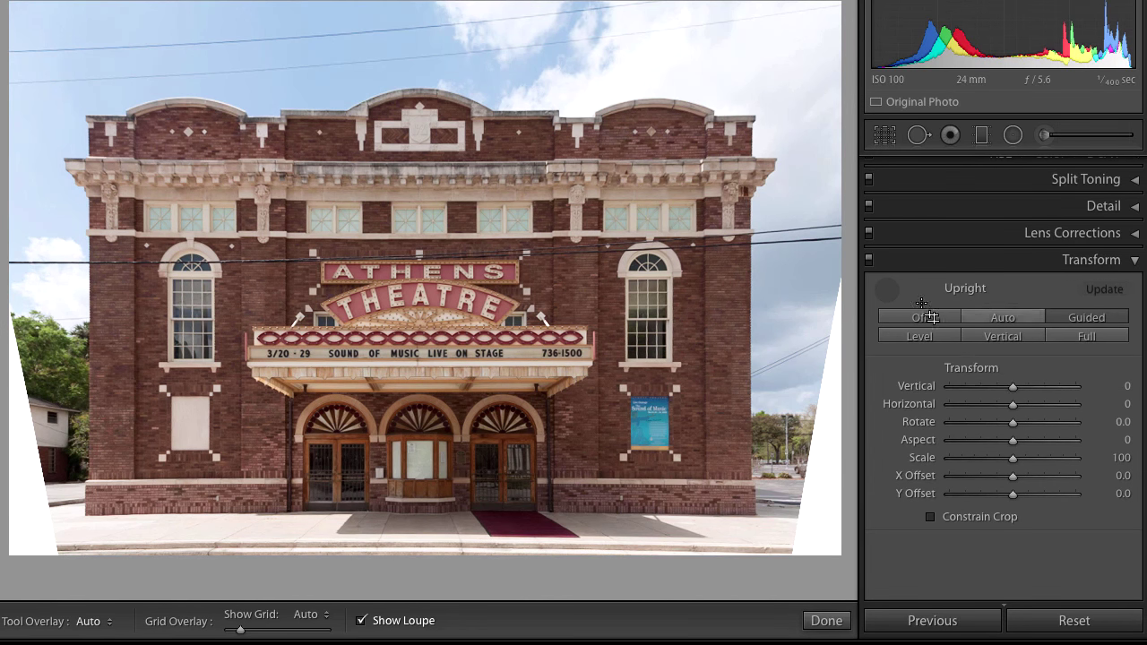
left_click(888, 292)
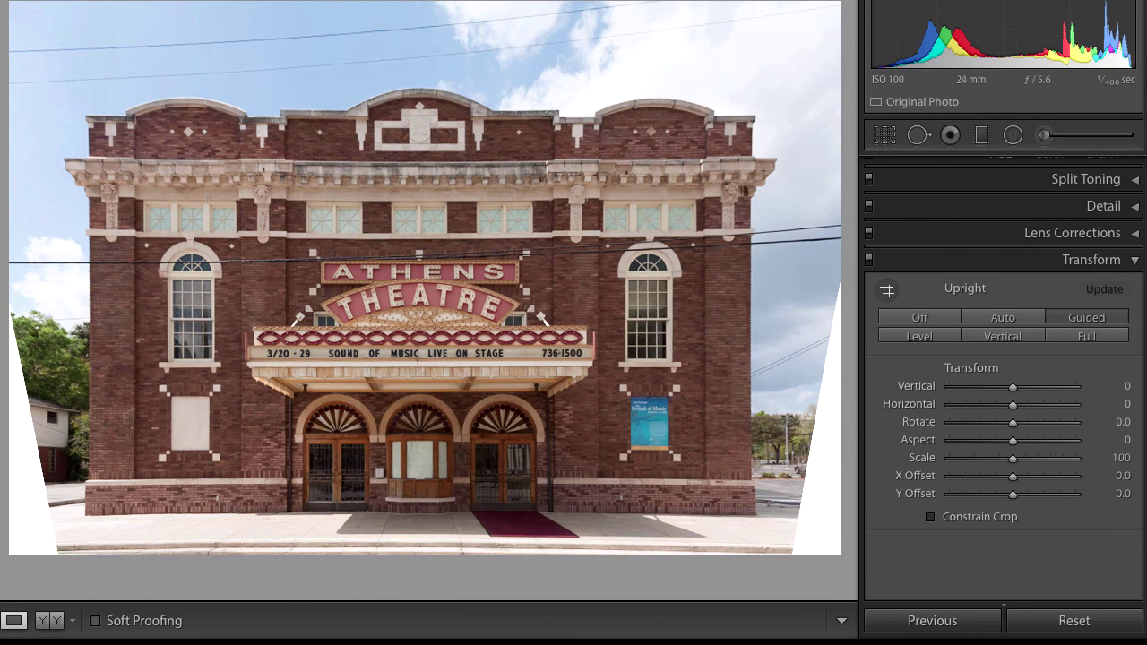
Go to the lighthouse photo, enable its lens profile corrections and remove the chromatic aberration
key("Right")
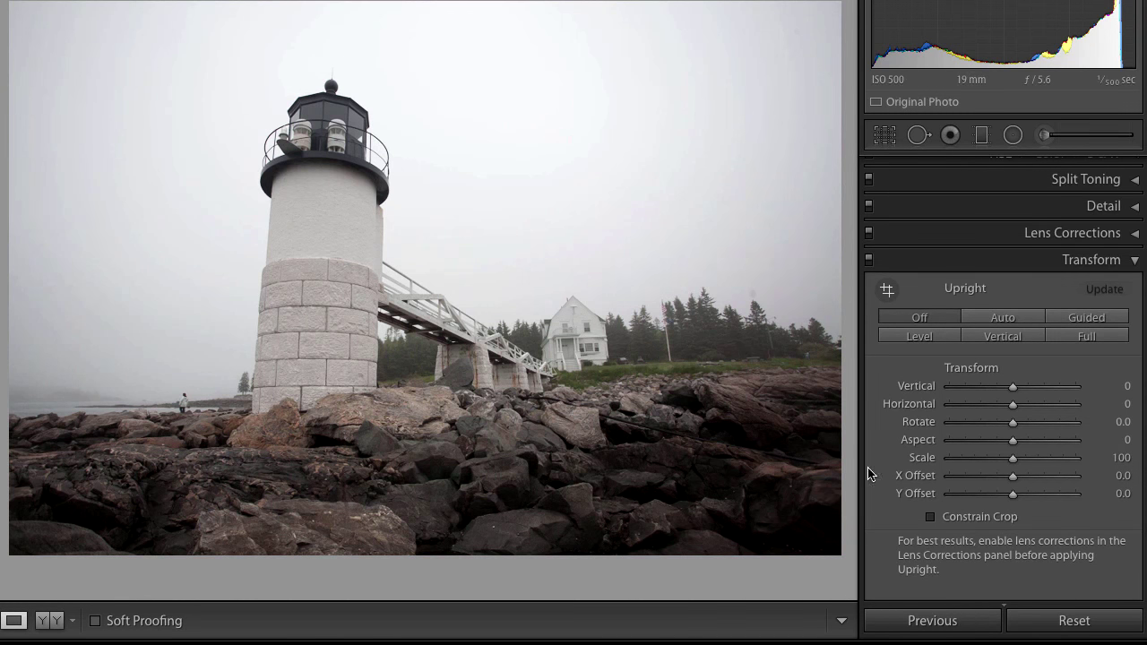
left_click(993, 242)
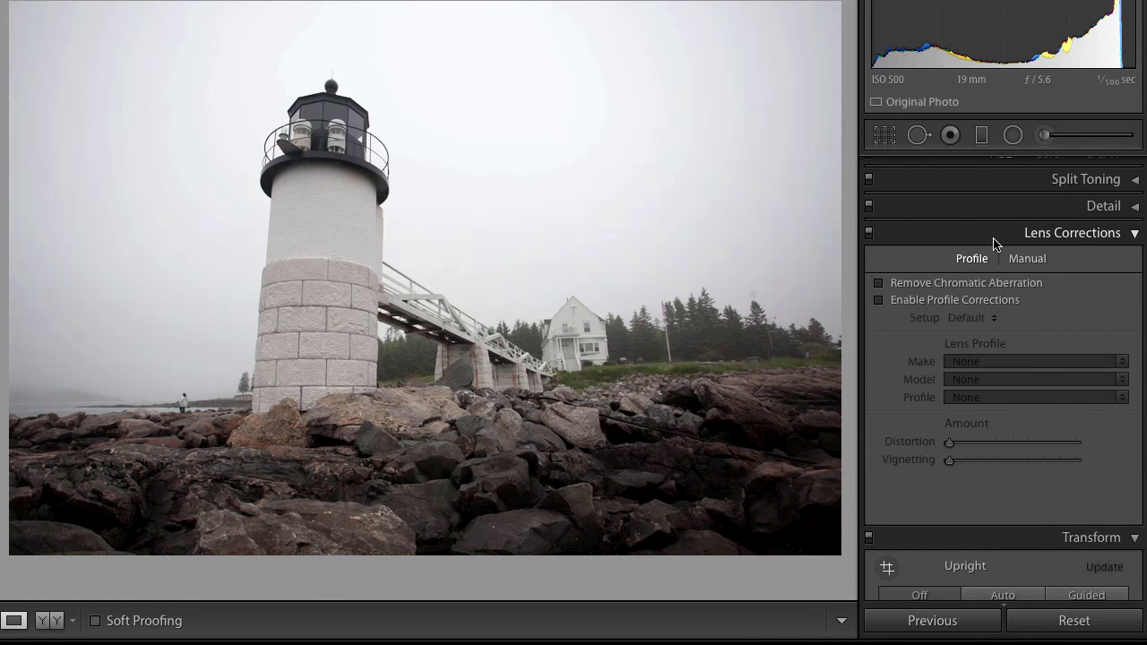
left_click(879, 300)
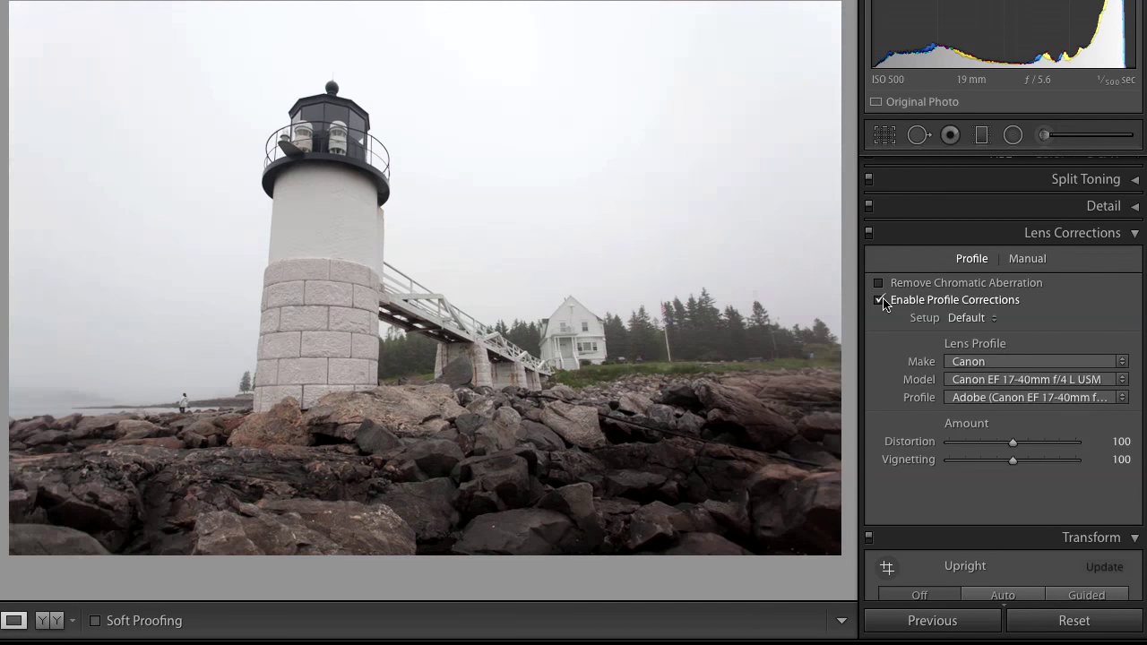
left_click(1004, 234)
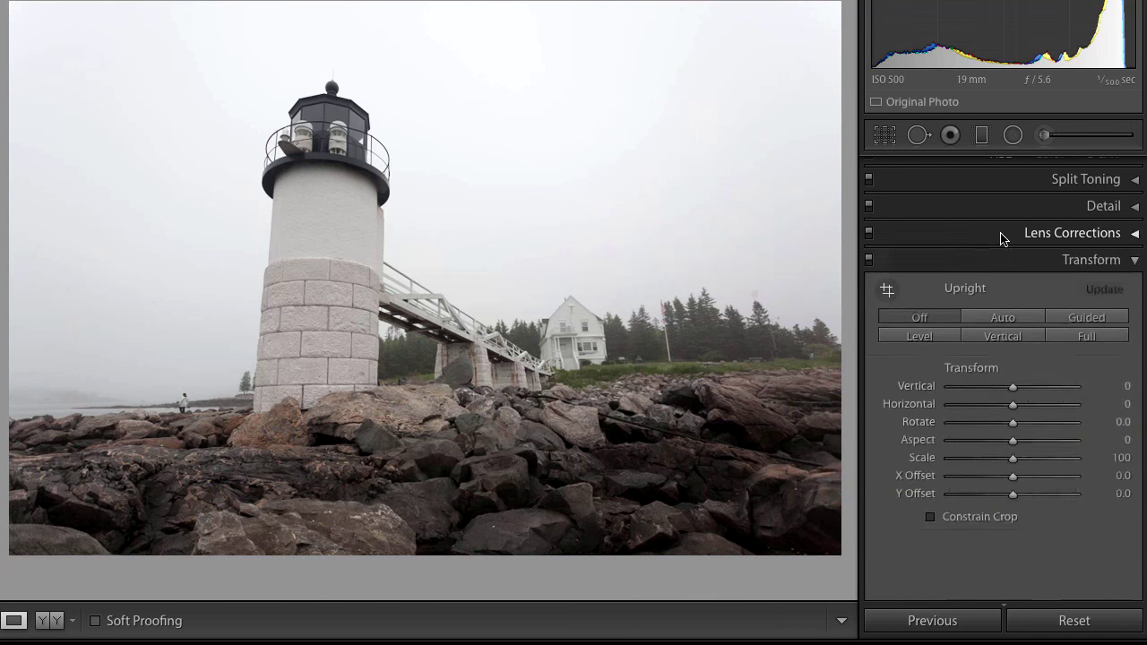
Try the Auto, Level, Vertical and Full Upright corrections on the lighthouse photo, and turn Upright back off
left_click(1004, 318)
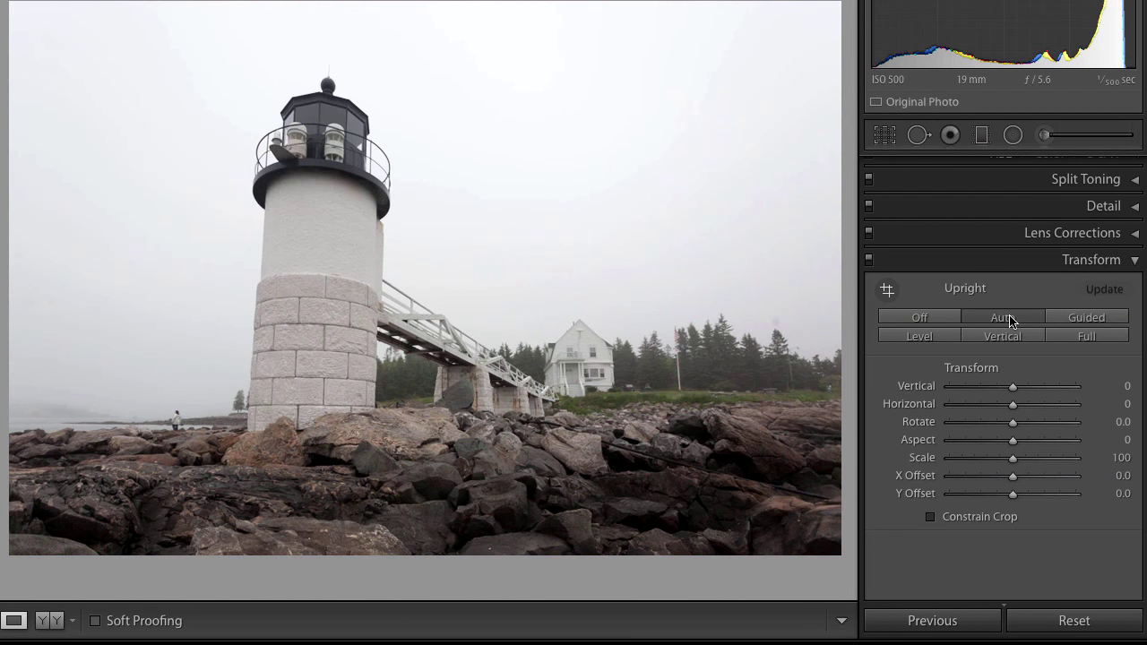
left_click(914, 335)
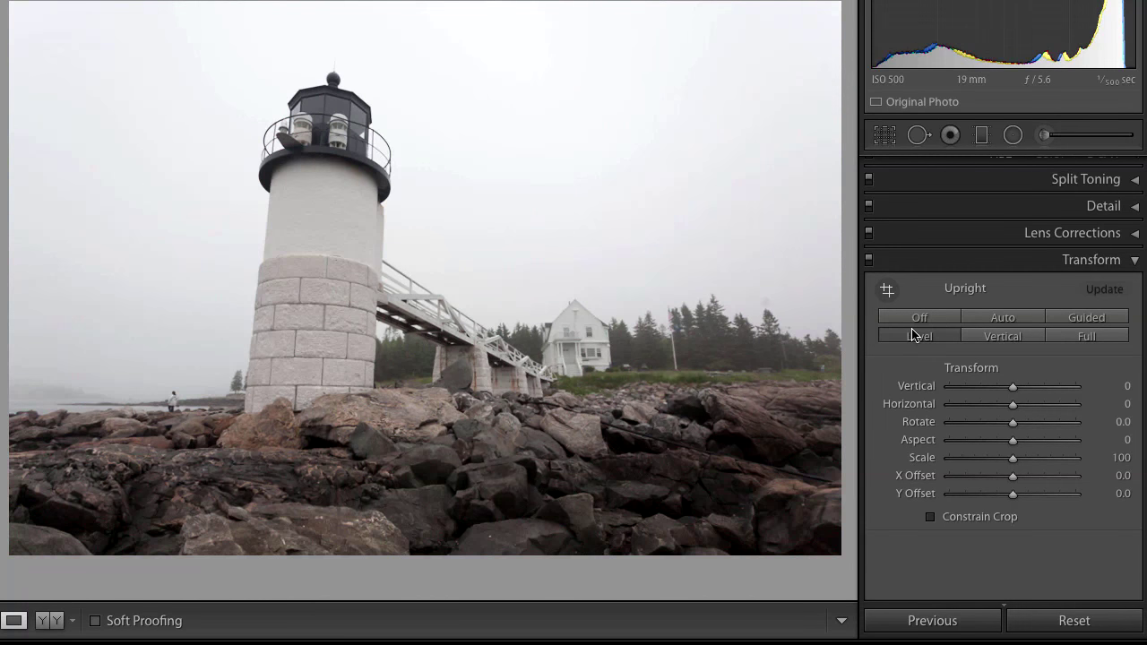
left_click(994, 344)
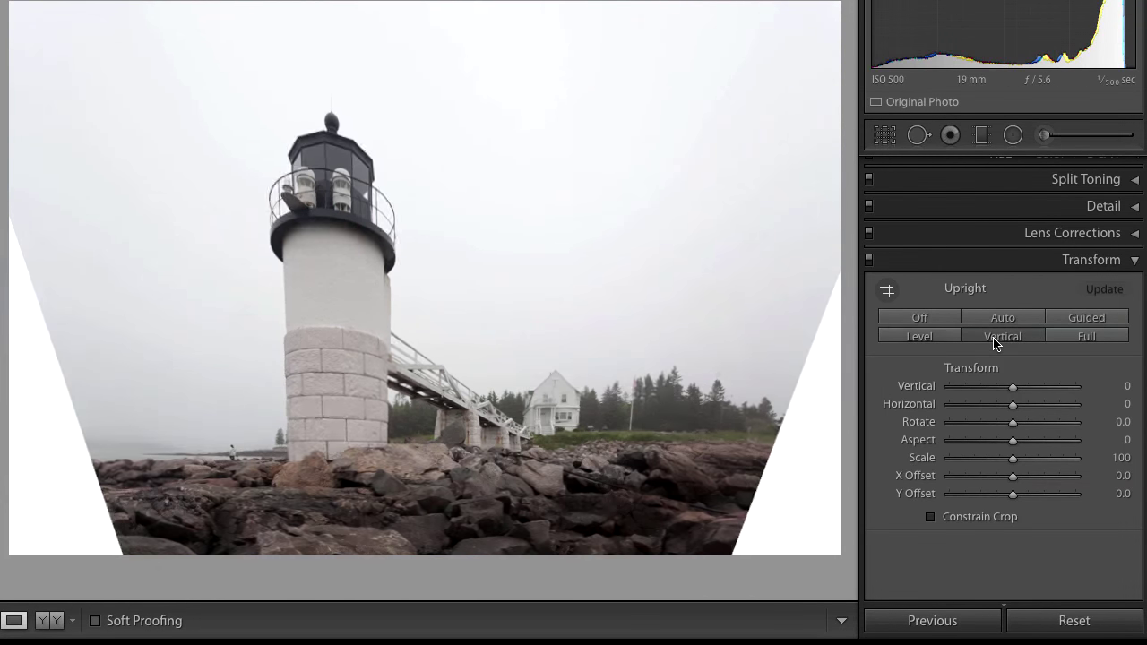
left_click(1073, 342)
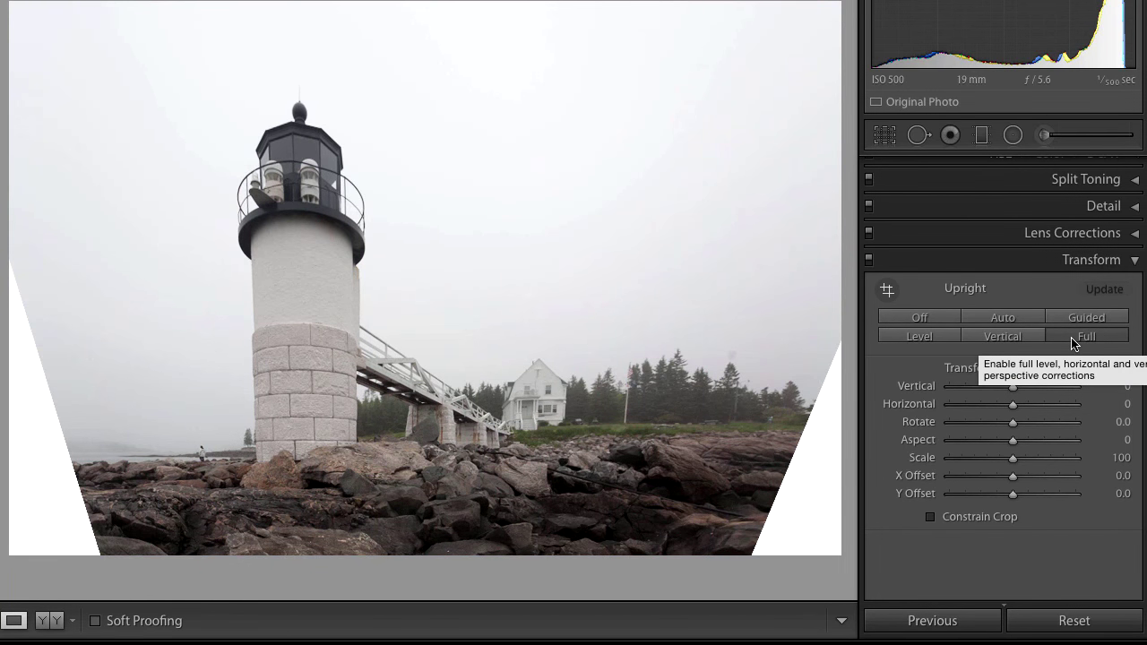
left_click(921, 320)
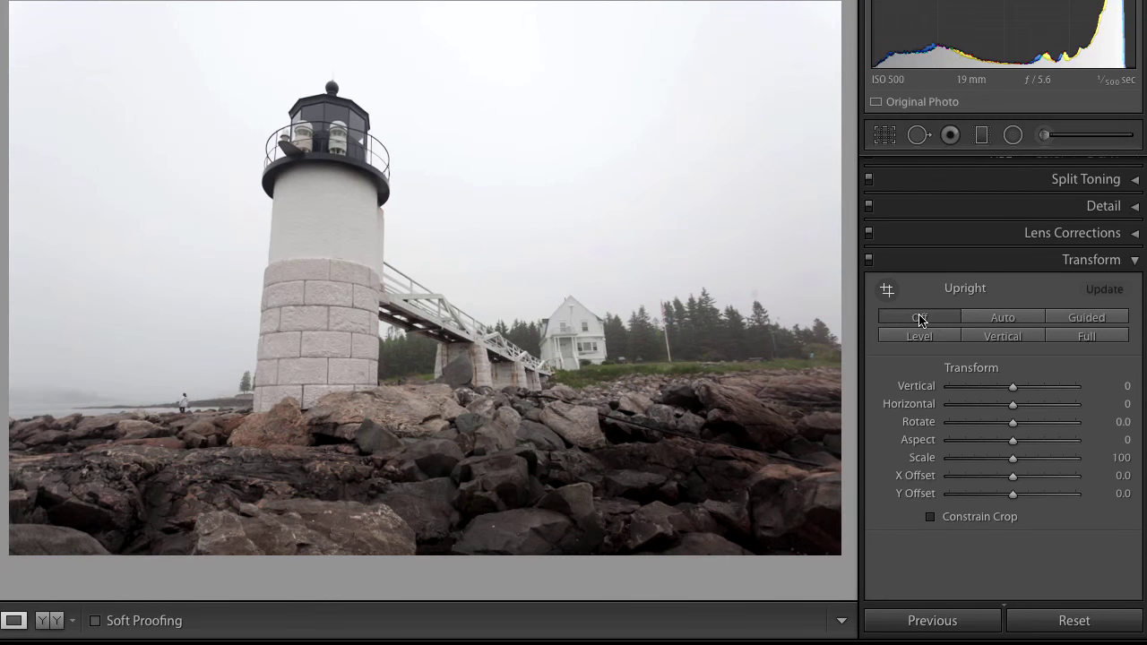
Draw Guided Upright guides along the lighthouse tower's left and right edges and a horizontal one across the photo at the shoreline
left_click(1085, 319)
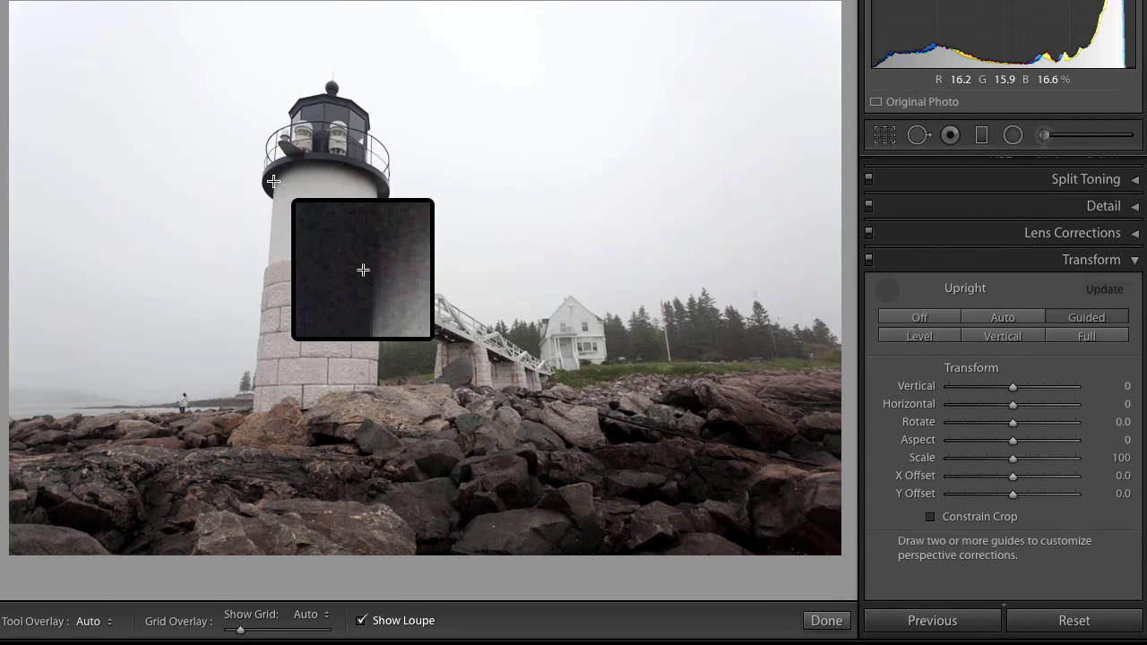
left_click_drag(275, 182, 253, 411)
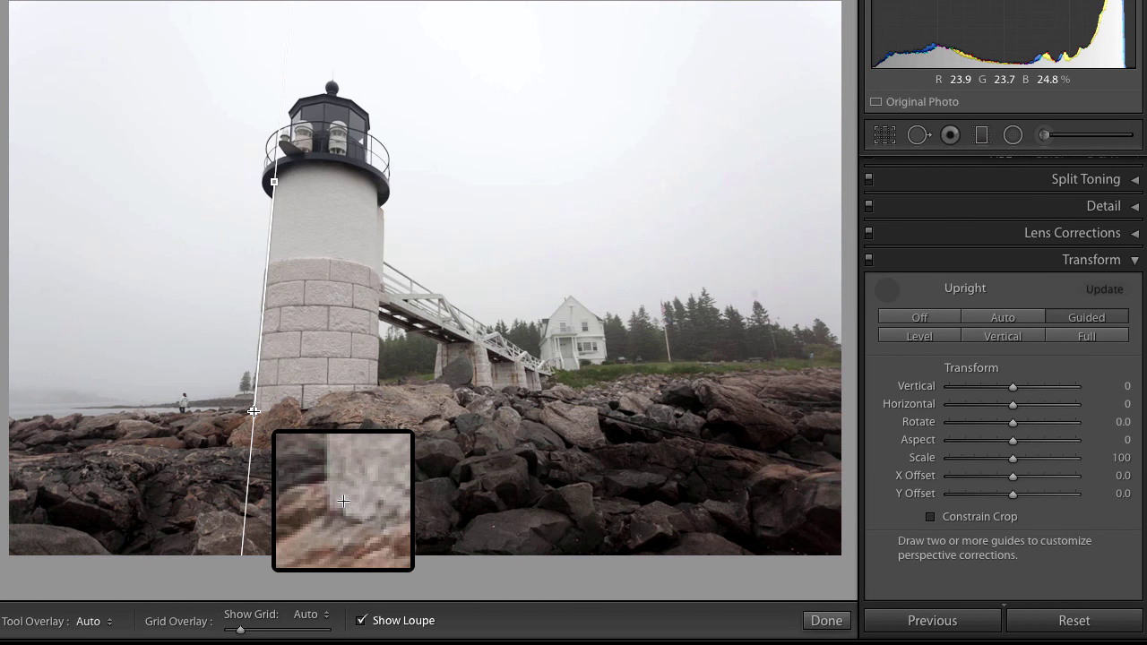
left_click_drag(254, 411, 253, 411)
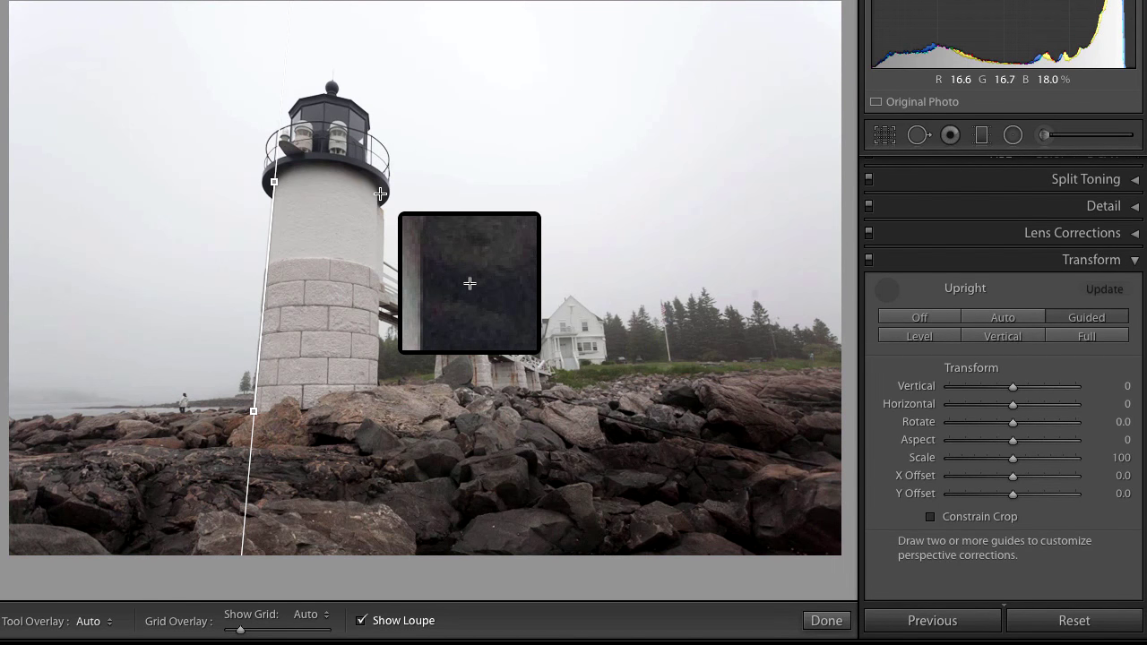
mouse_move(377, 194)
left_mouse_down()
mouse_move(375, 396)
mouse_move(375, 386)
left_mouse_up()
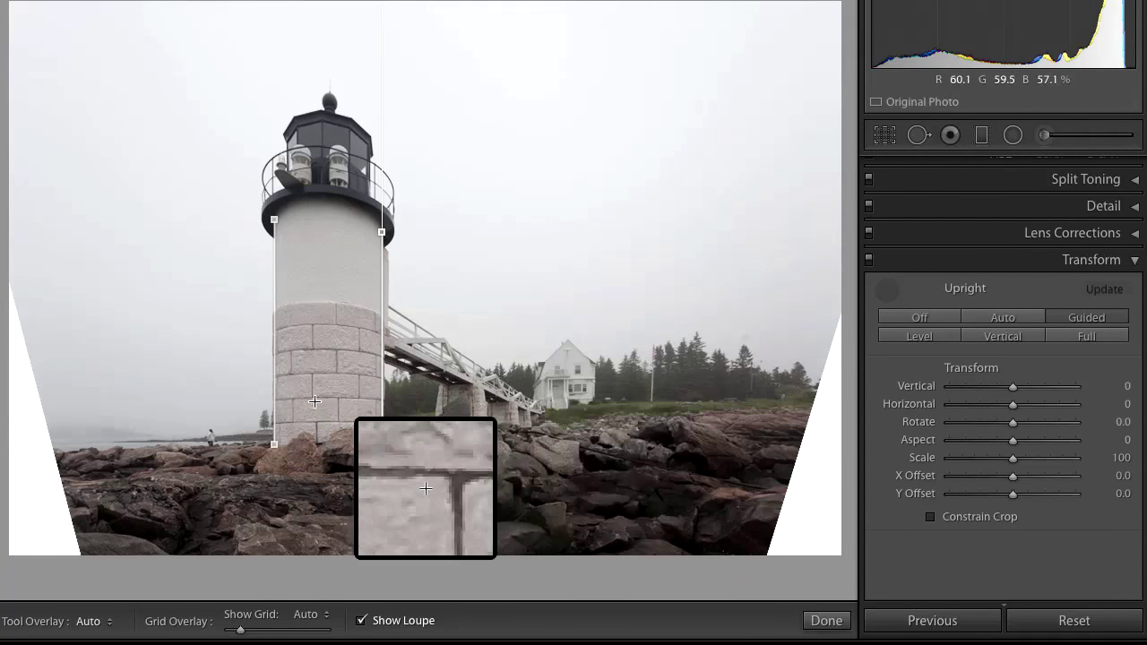
left_click_drag(194, 424, 810, 422)
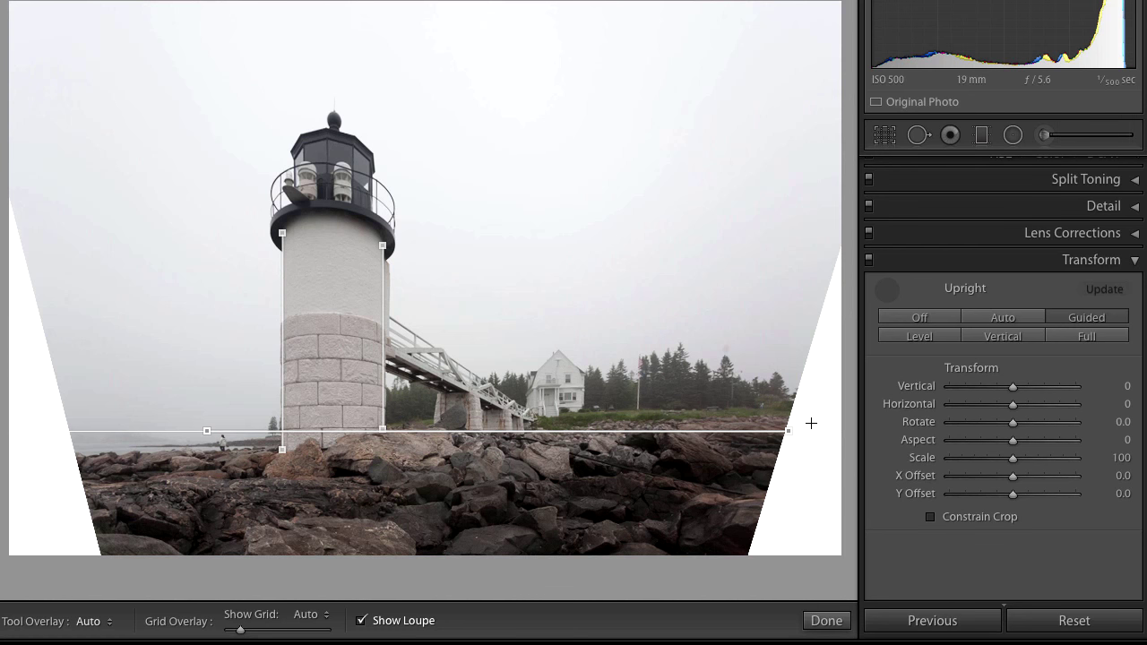
Try constraining the lighthouse photo's crop, and revert through the history to the state of the last added Upright guide
left_click(930, 517)
left_click(929, 518)
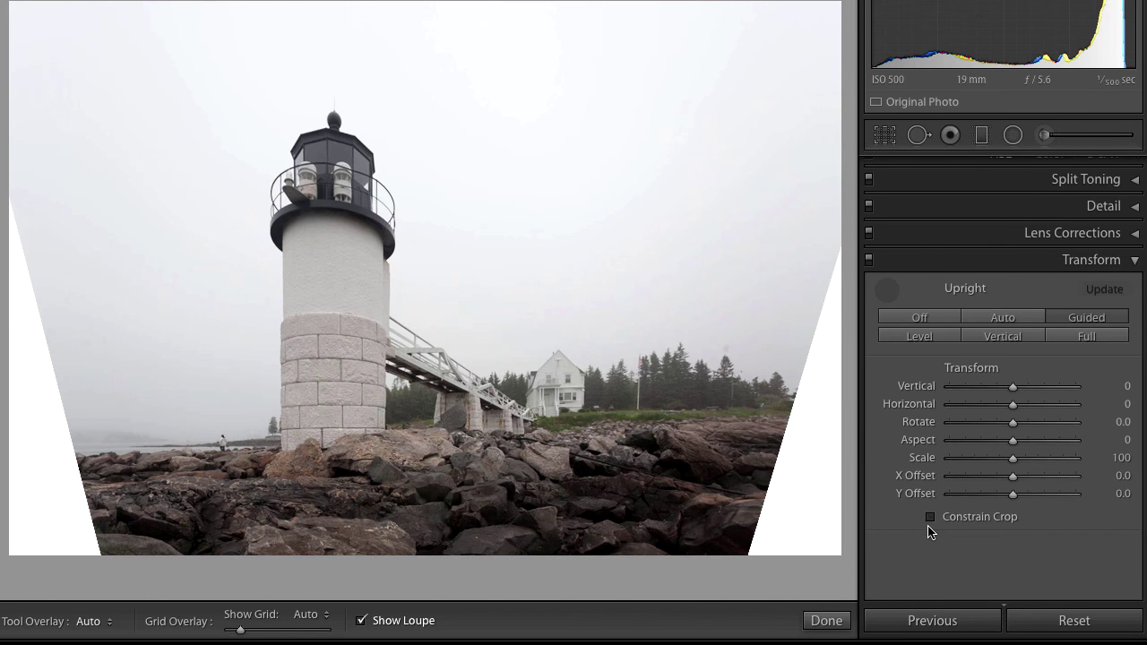
left_click(929, 517)
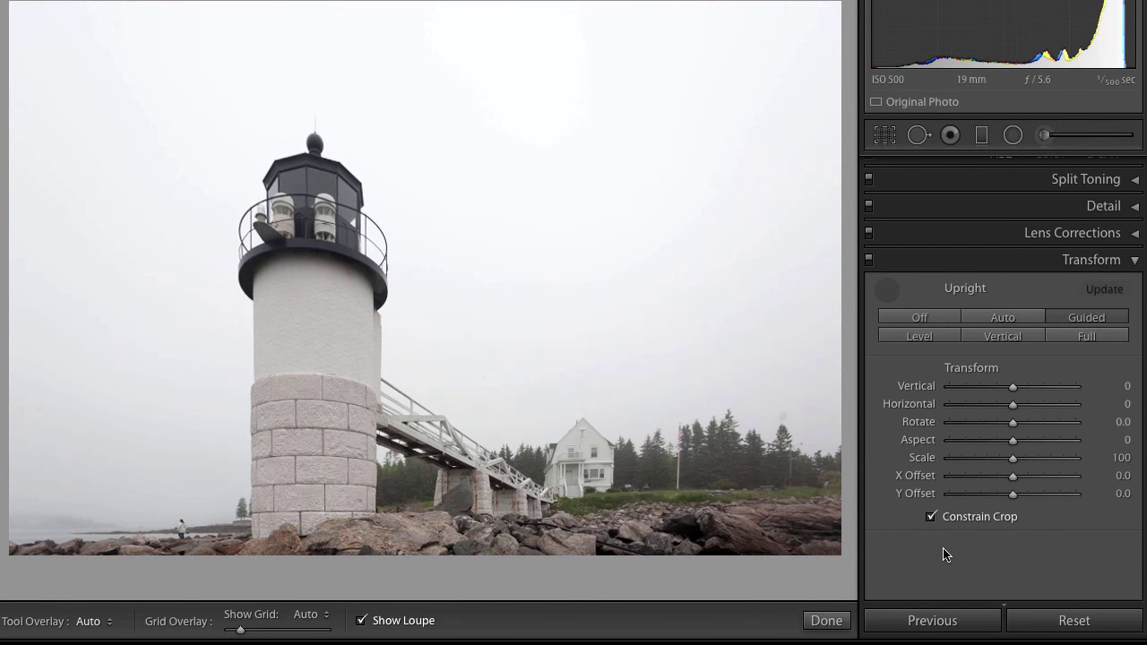
left_click(930, 516)
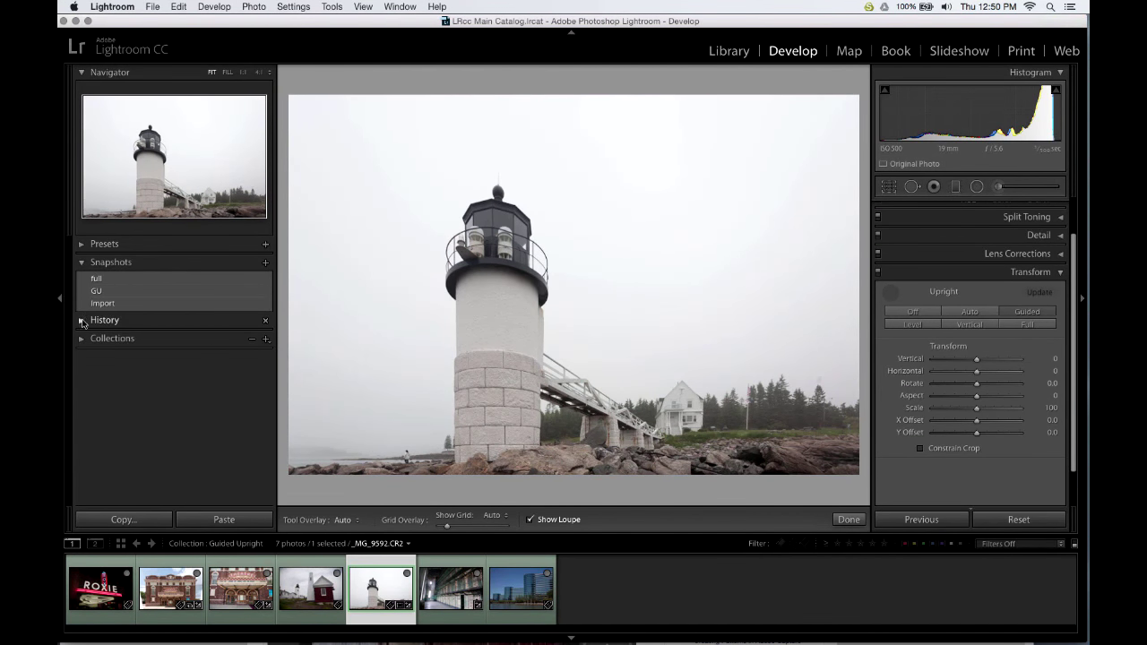
left_click(199, 320)
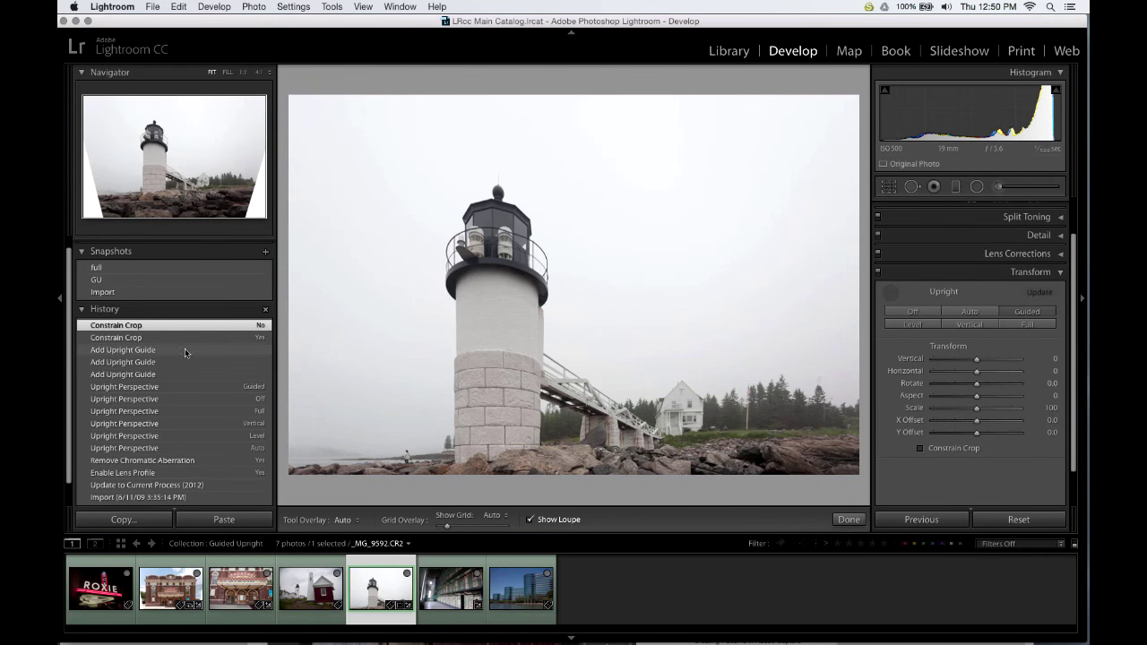
left_click(185, 351)
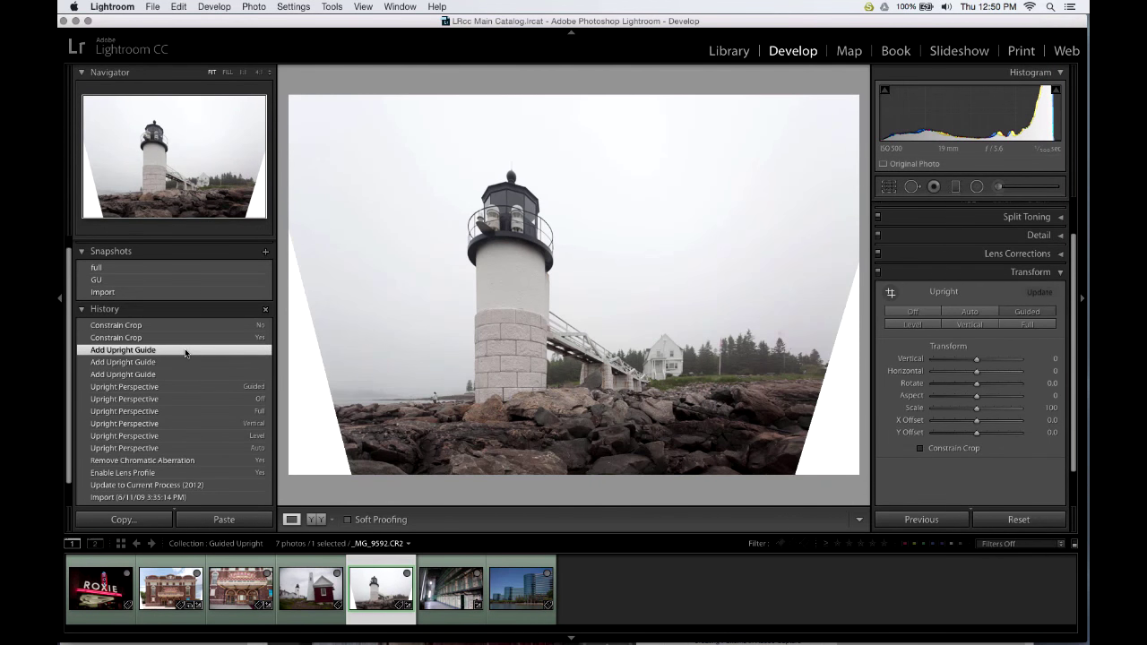
left_click(94, 310)
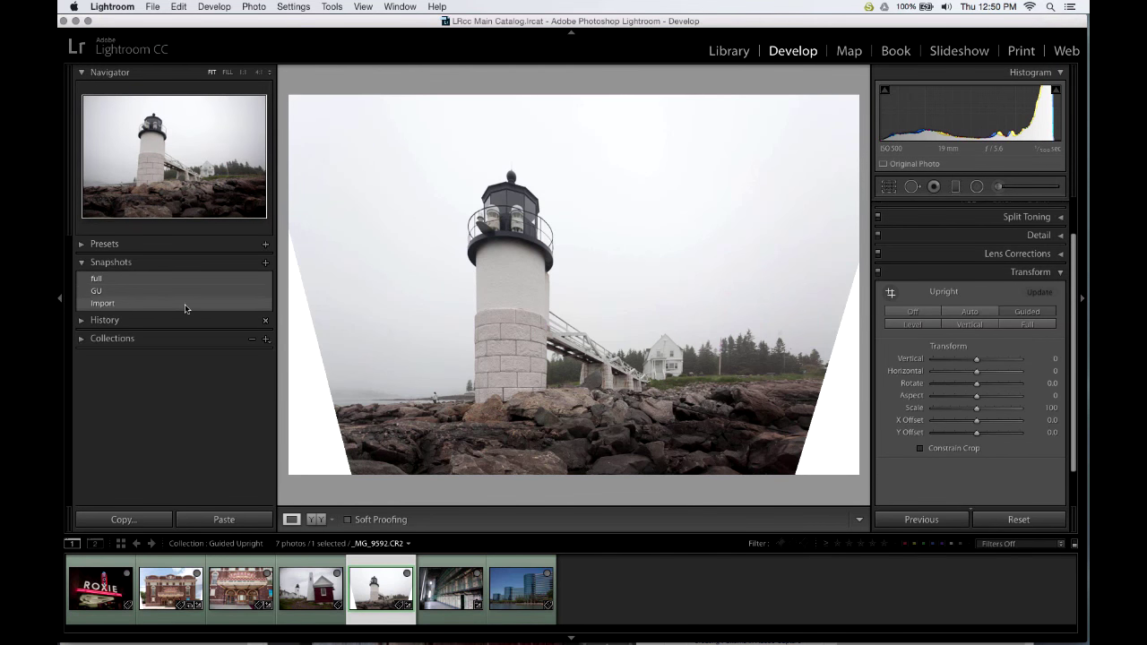
Compare the lighthouse photo's Import, full and GU snapshots, switching repeatedly between full and GU to examine the tower's shape
left_click(185, 305)
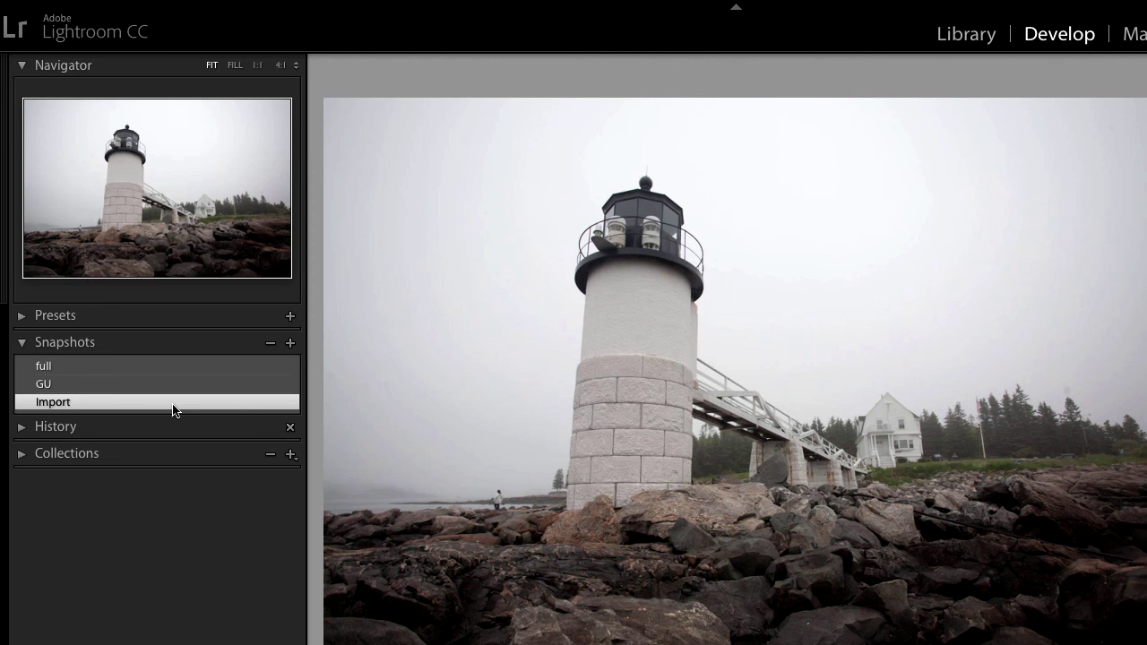
left_click(177, 376)
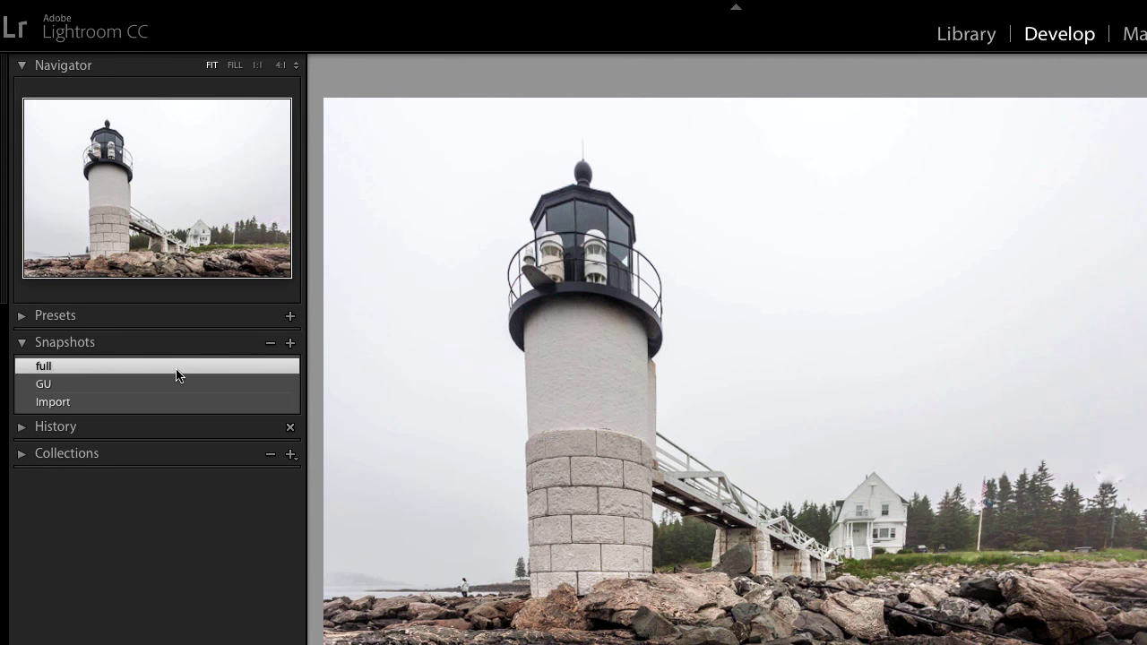
left_click(176, 385)
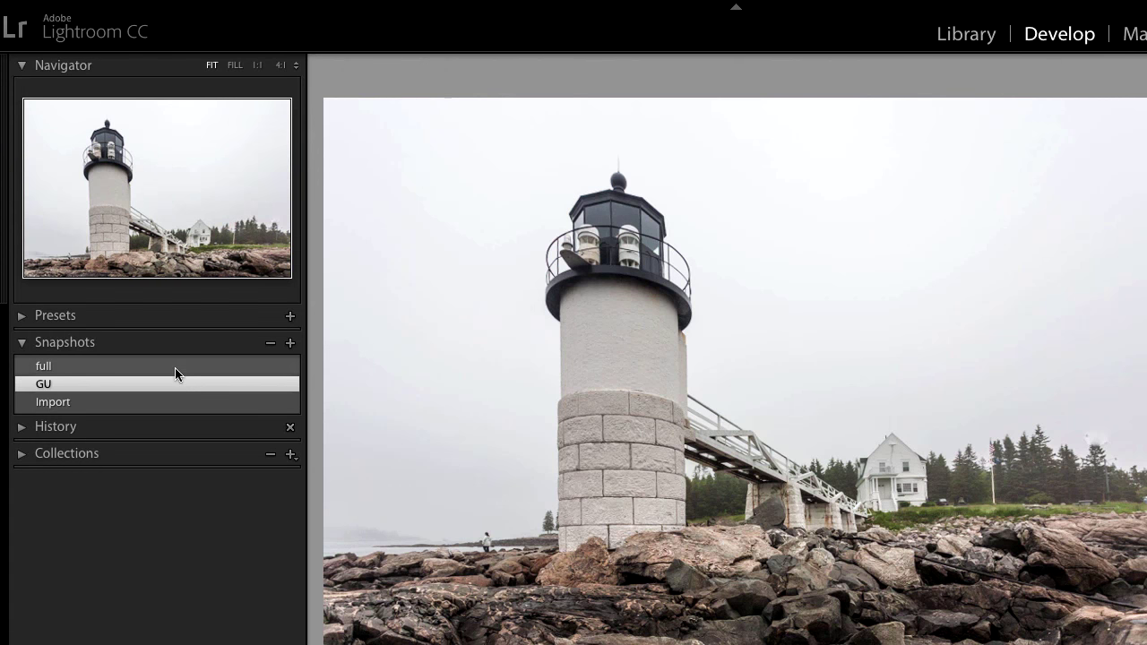
left_click(176, 367)
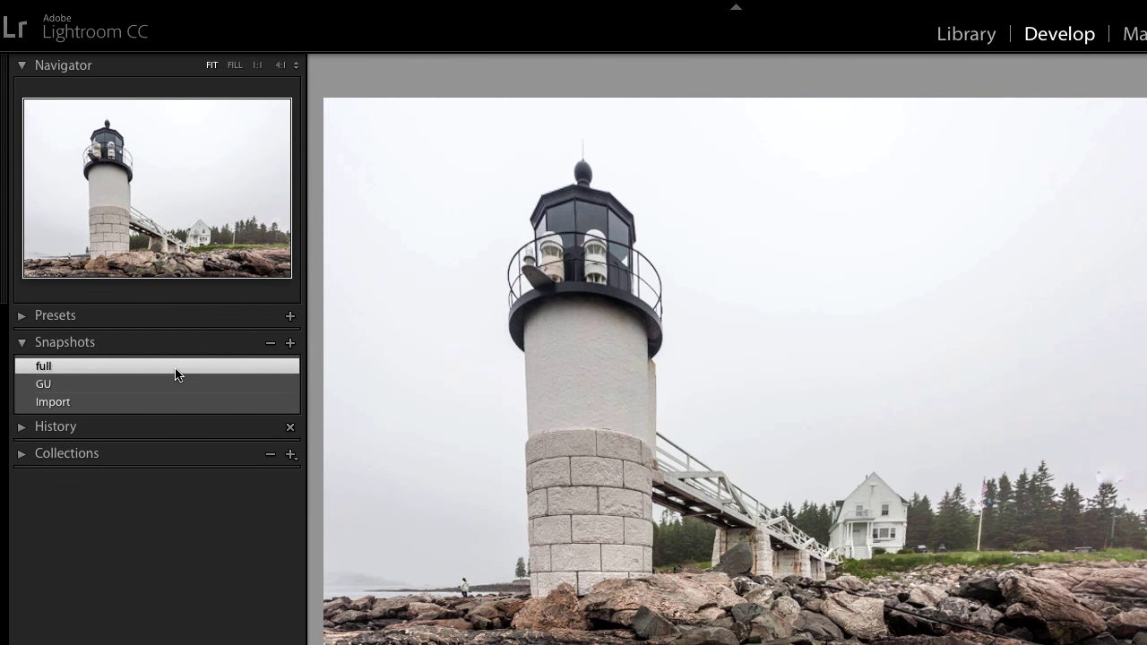
left_click(171, 386)
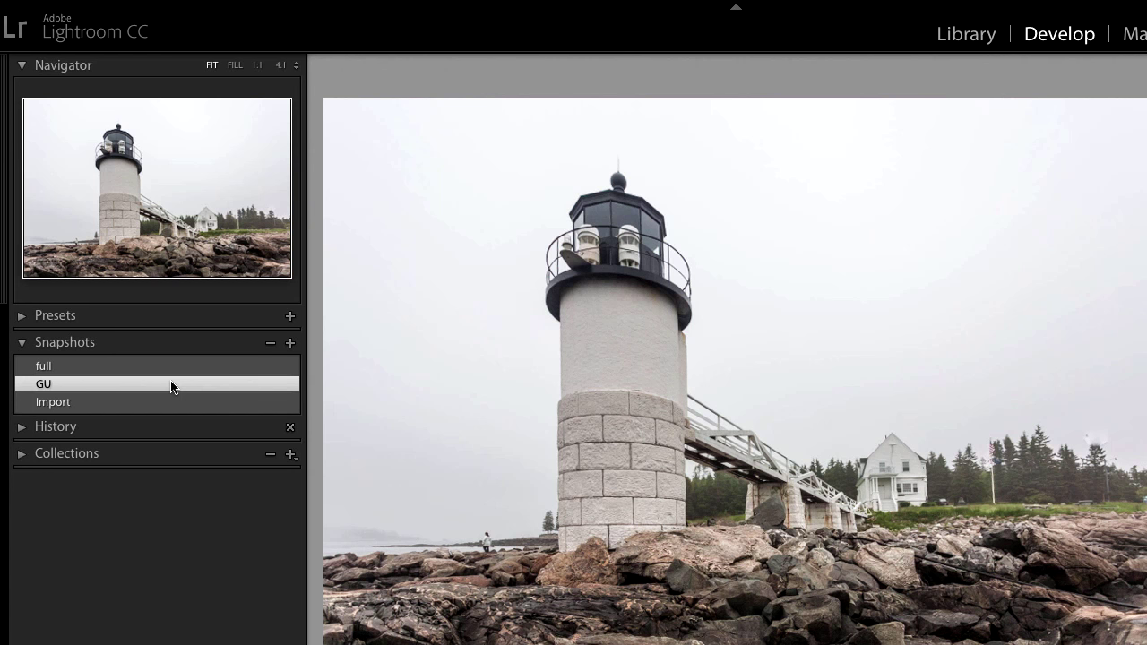
left_click(173, 371)
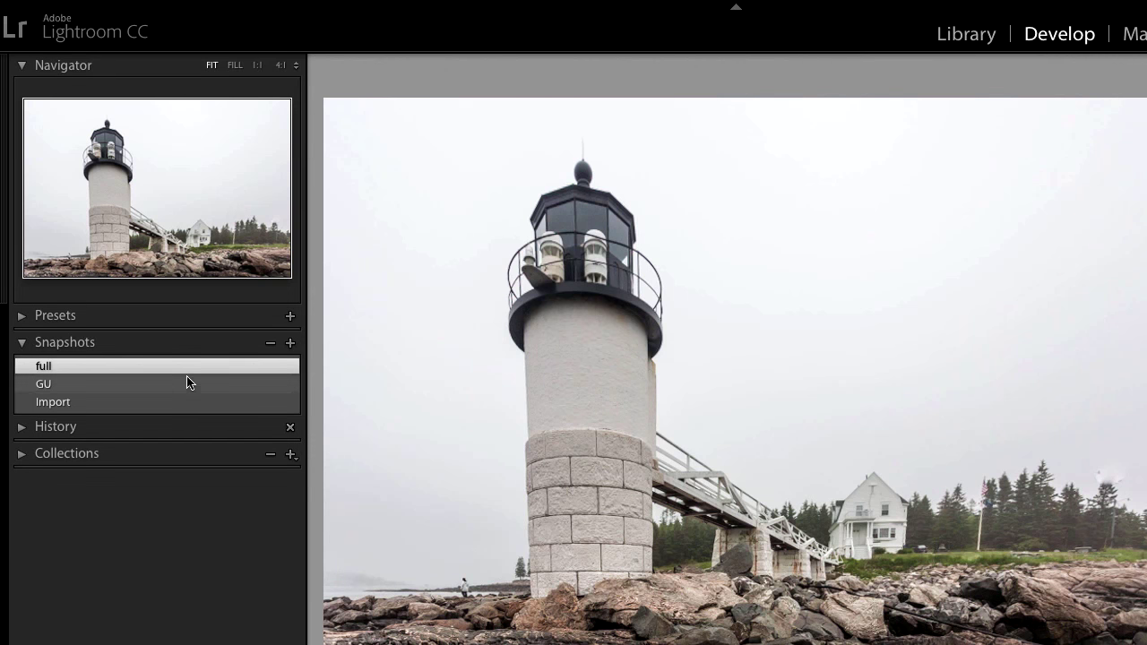
Return the lighthouse photo to its GU snapshot
left_click(185, 388)
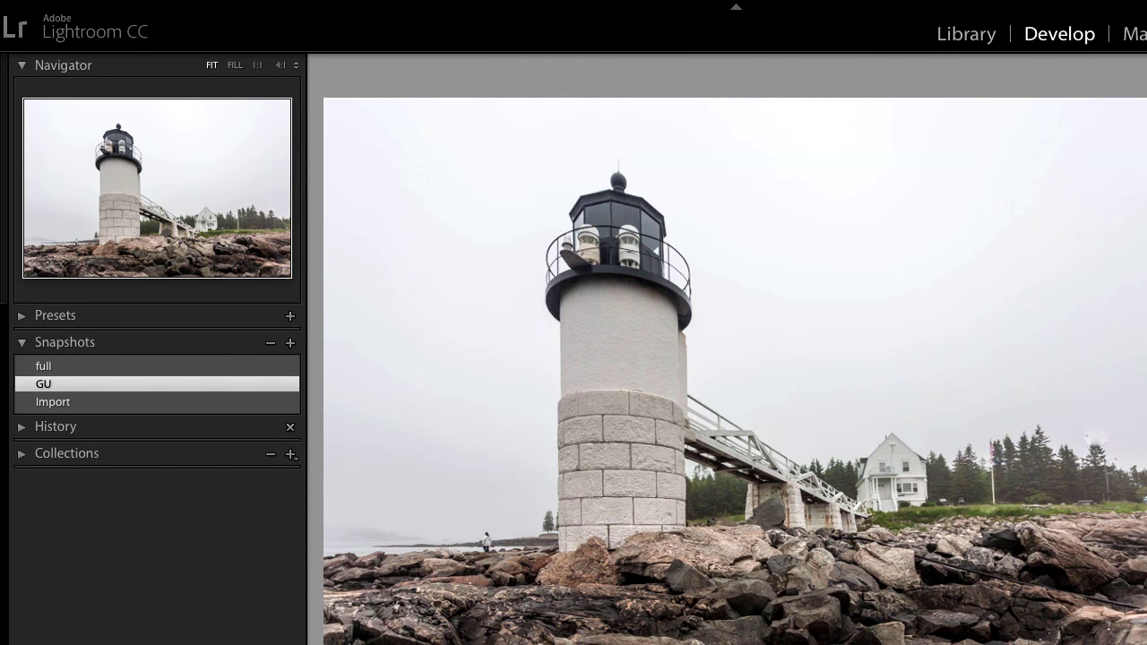
Go to the prison cell-block photo and turn on Enable Profile Corrections and Remove Chromatic Aberration
key("Right")
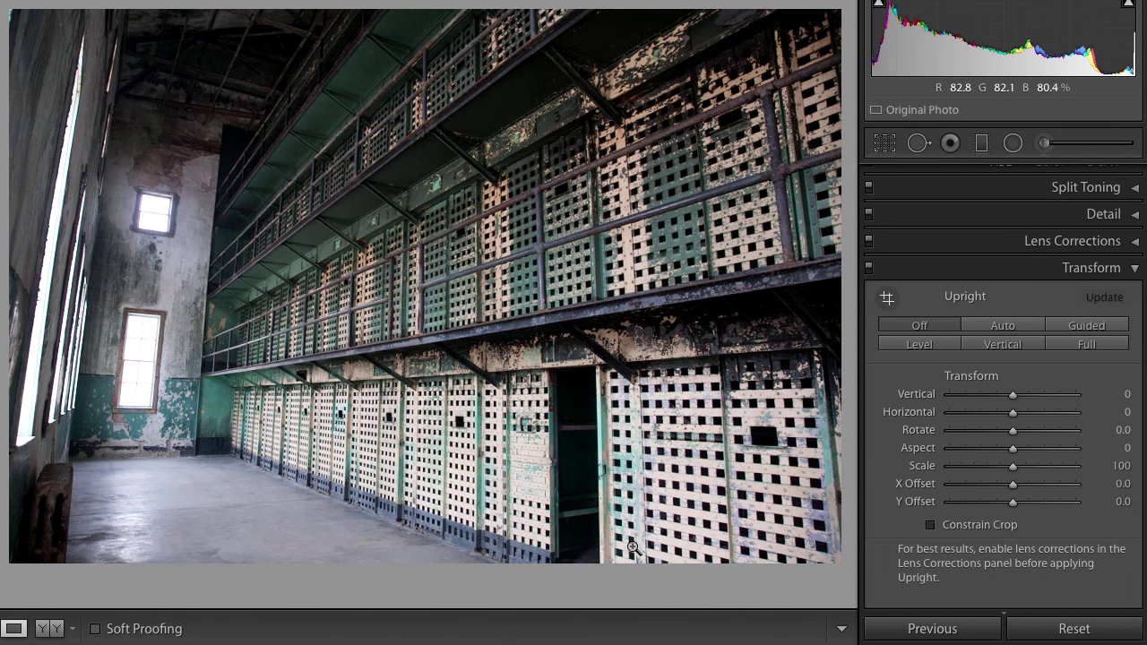
left_click(981, 243)
left_click(947, 307)
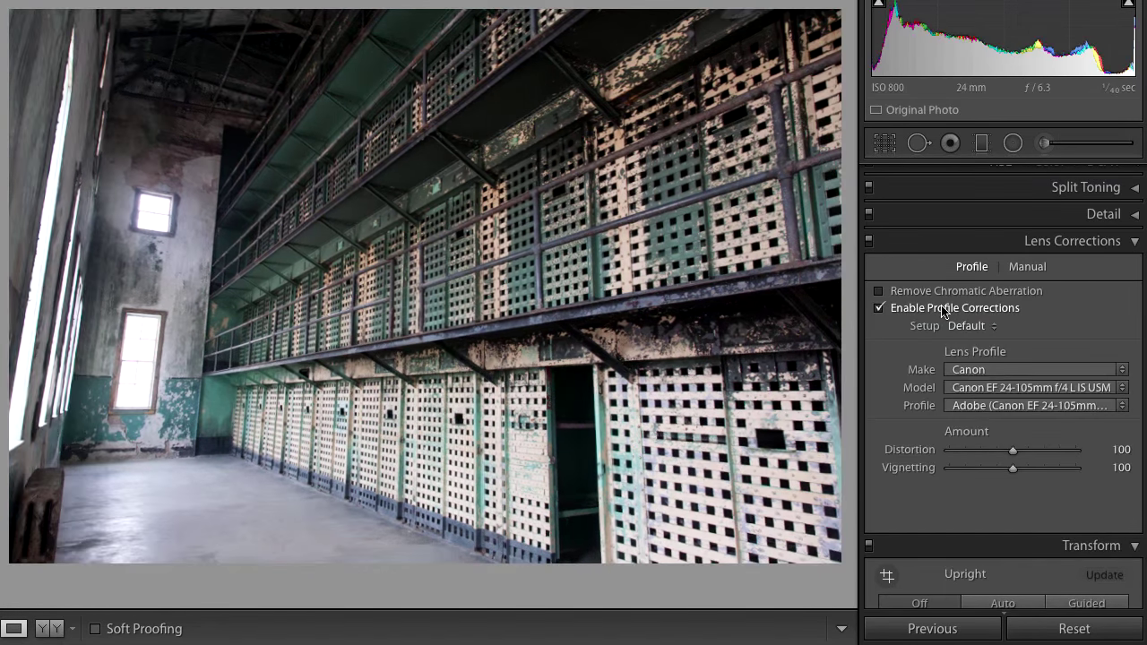
left_click(935, 294)
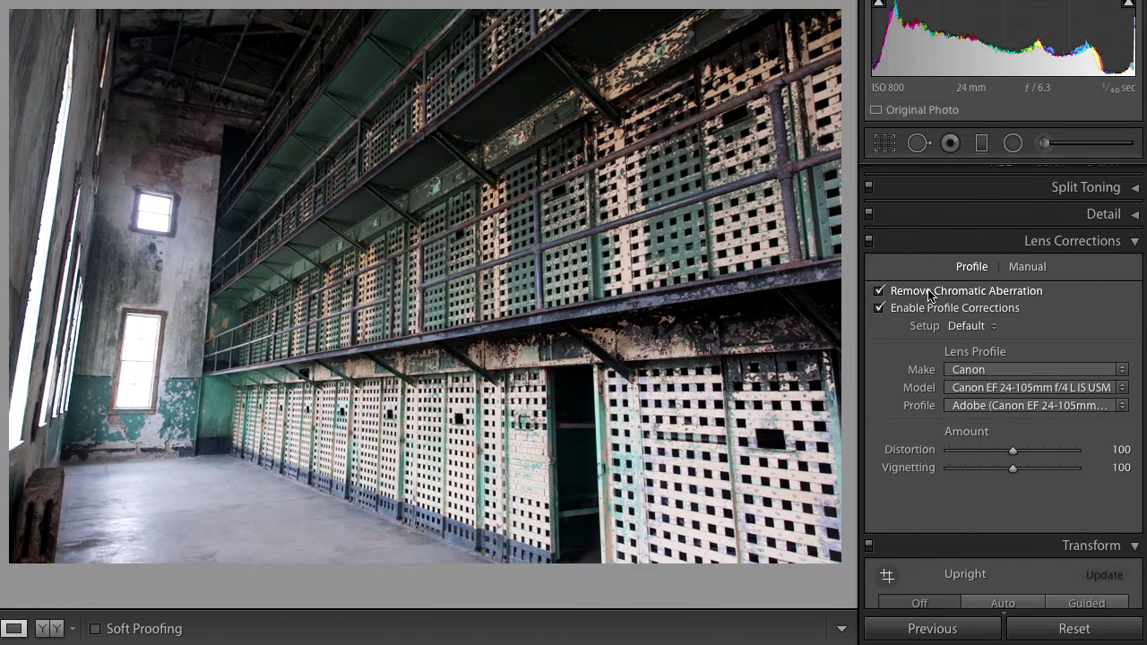
left_click(992, 249)
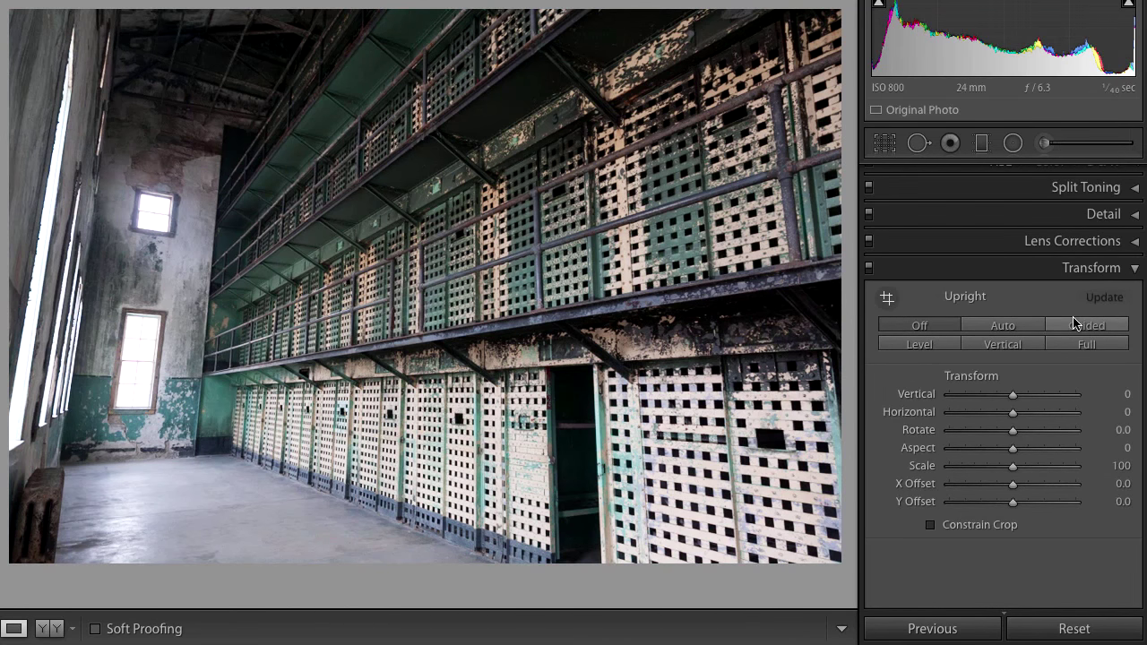
Draw two vertical Guided Upright guides along the left and right edges of the cell-block photo's end wall
left_click(1087, 326)
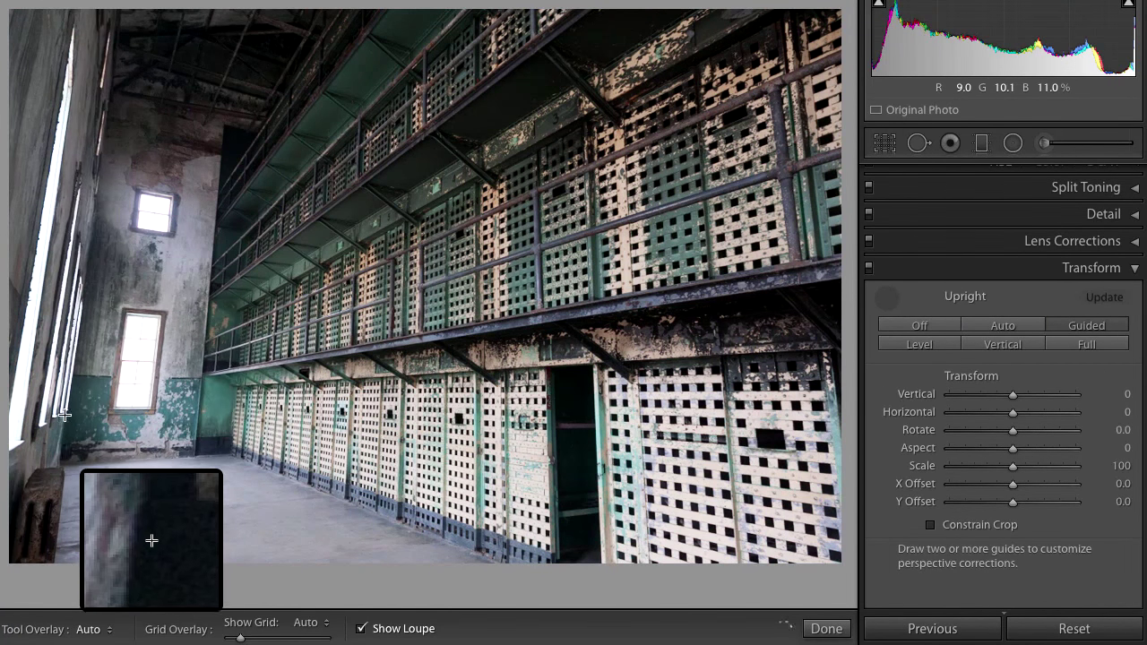
left_click_drag(62, 451, 108, 109)
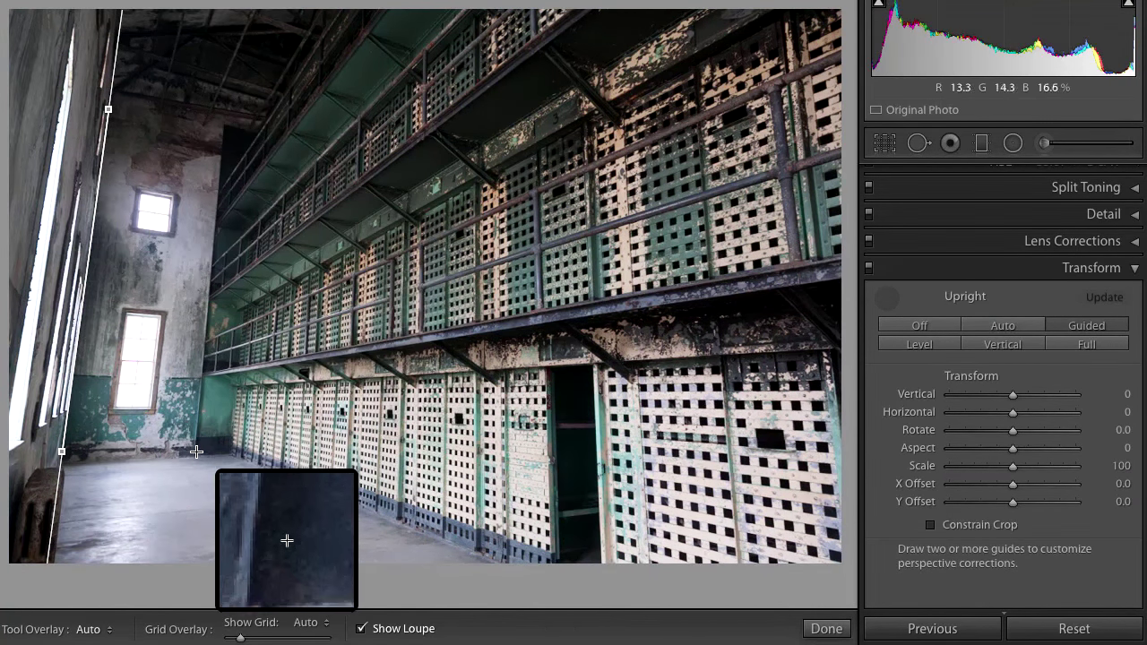
left_click_drag(196, 451, 220, 238)
left_click_drag(213, 184, 222, 119)
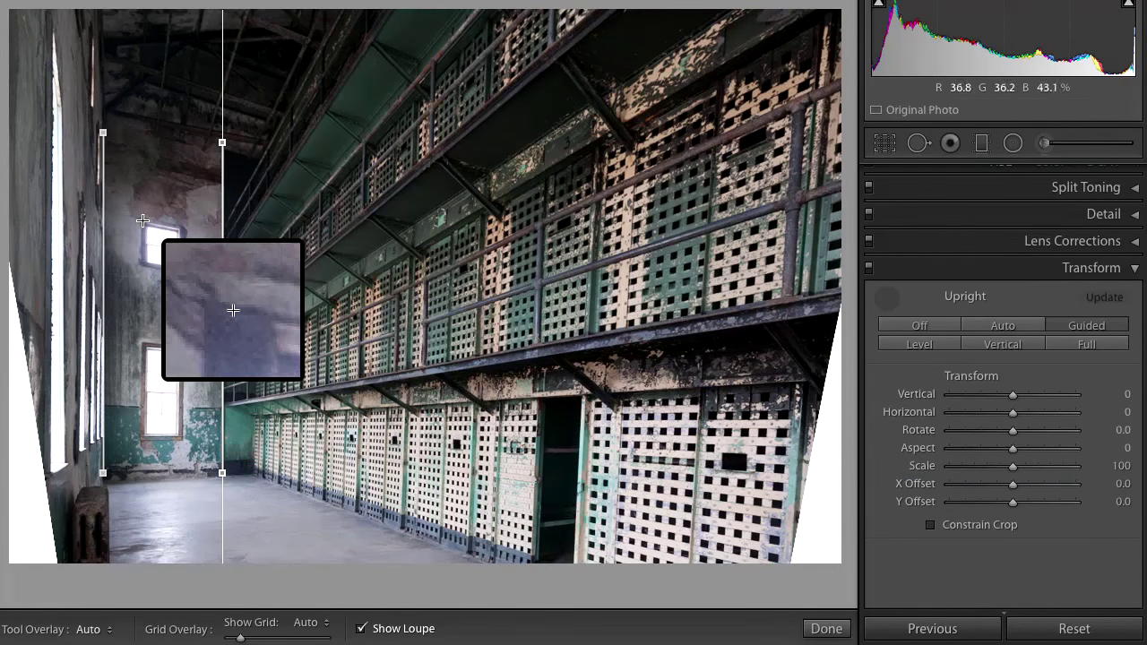
Try a horizontal Upright guide along the top of the small upper window on the end wall
left_click_drag(141, 220, 193, 228)
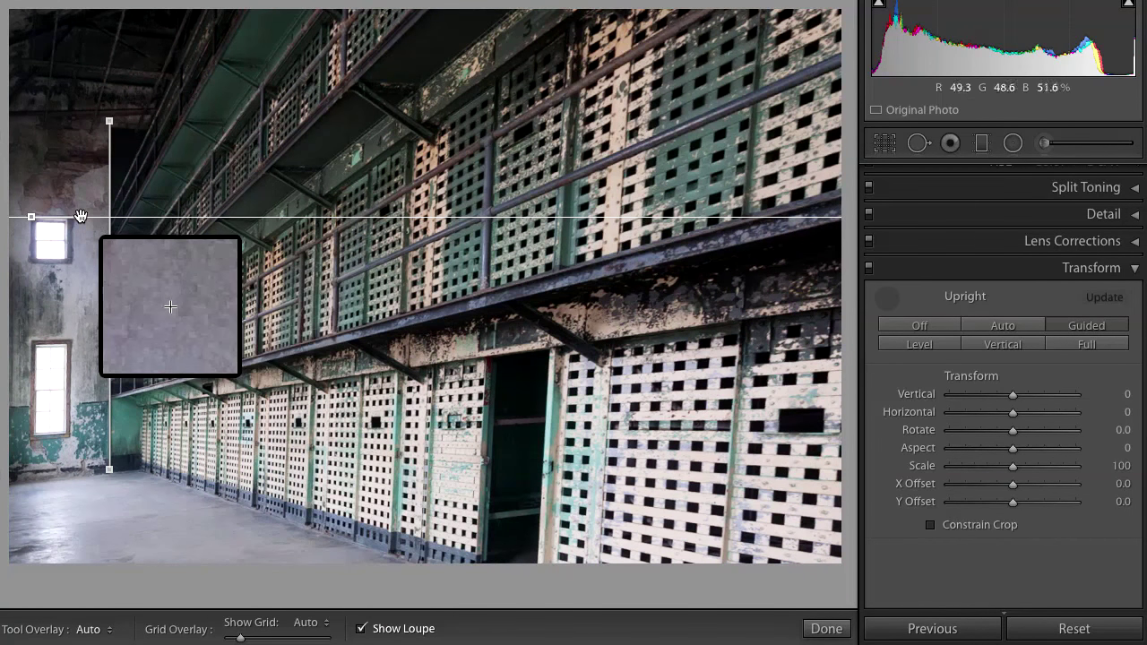
left_click_drag(80, 216, 80, 217)
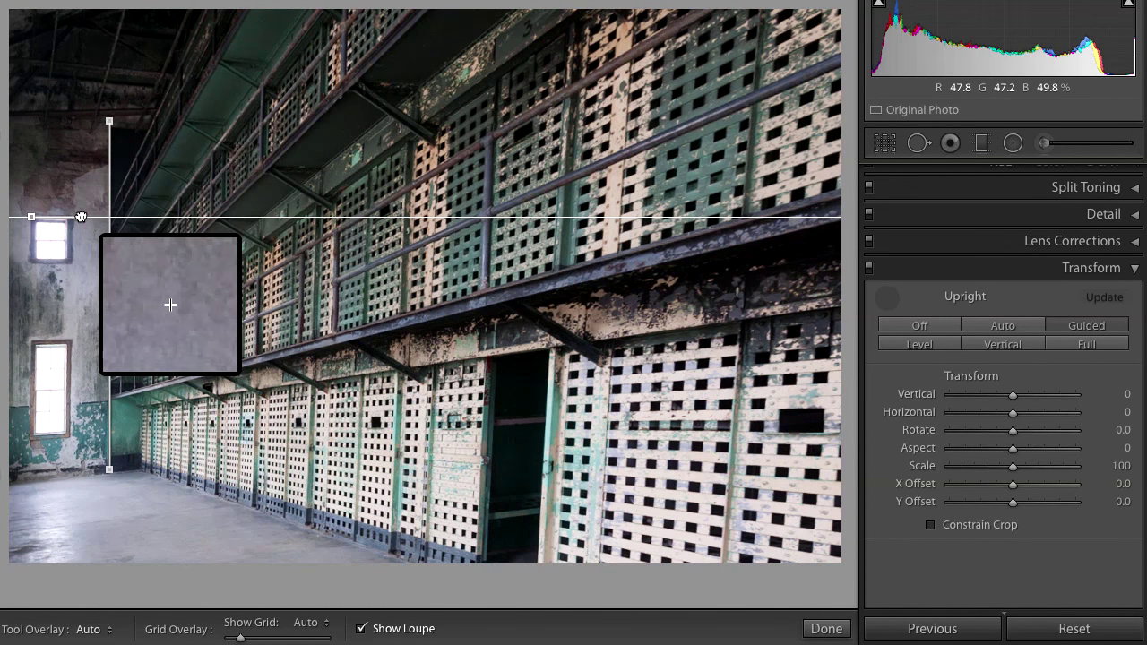
left_click(81, 217)
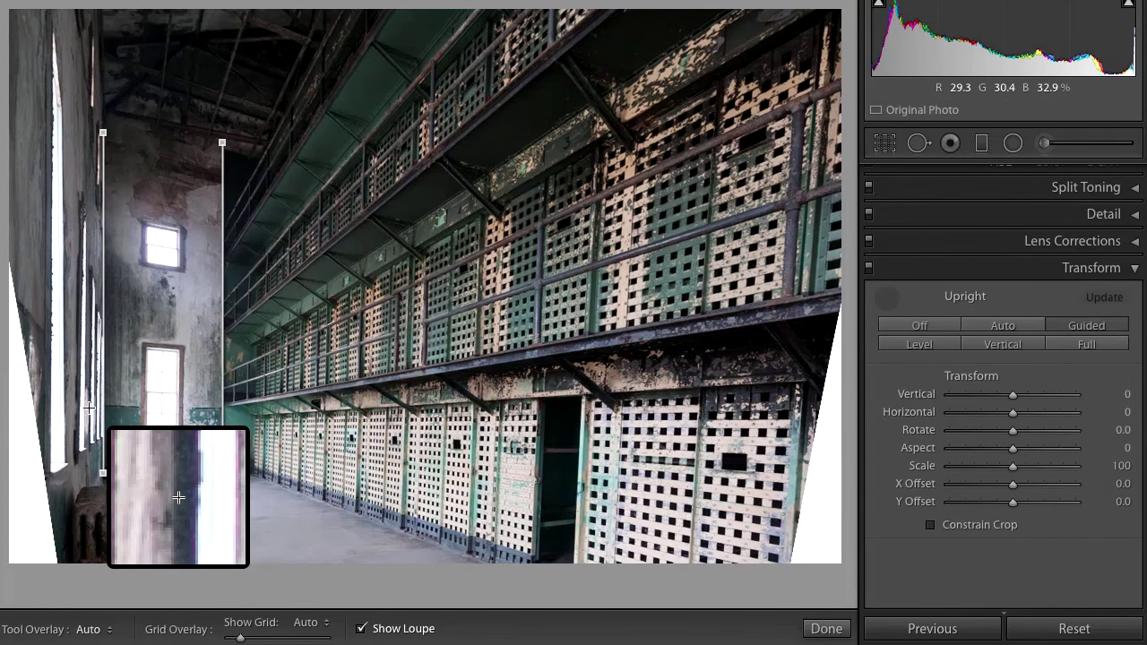
Try a horizontal Upright guide from the side-wall windows to the cell block, shifting its end point, and delete the guide
left_click_drag(88, 405, 285, 410)
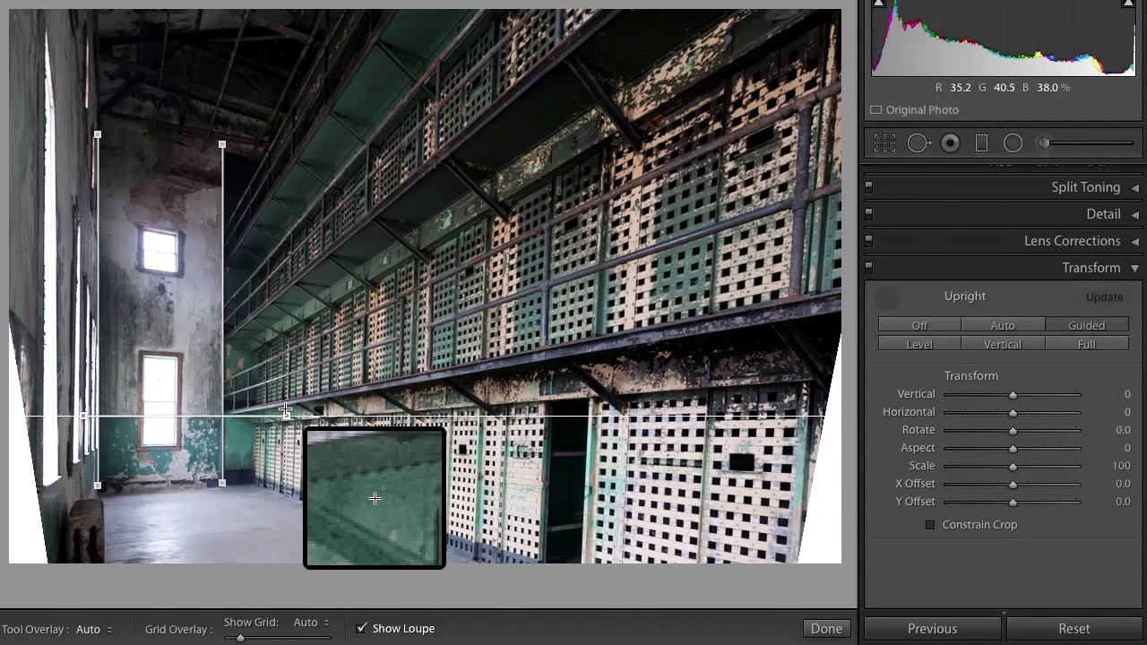
left_click_drag(287, 416, 278, 437)
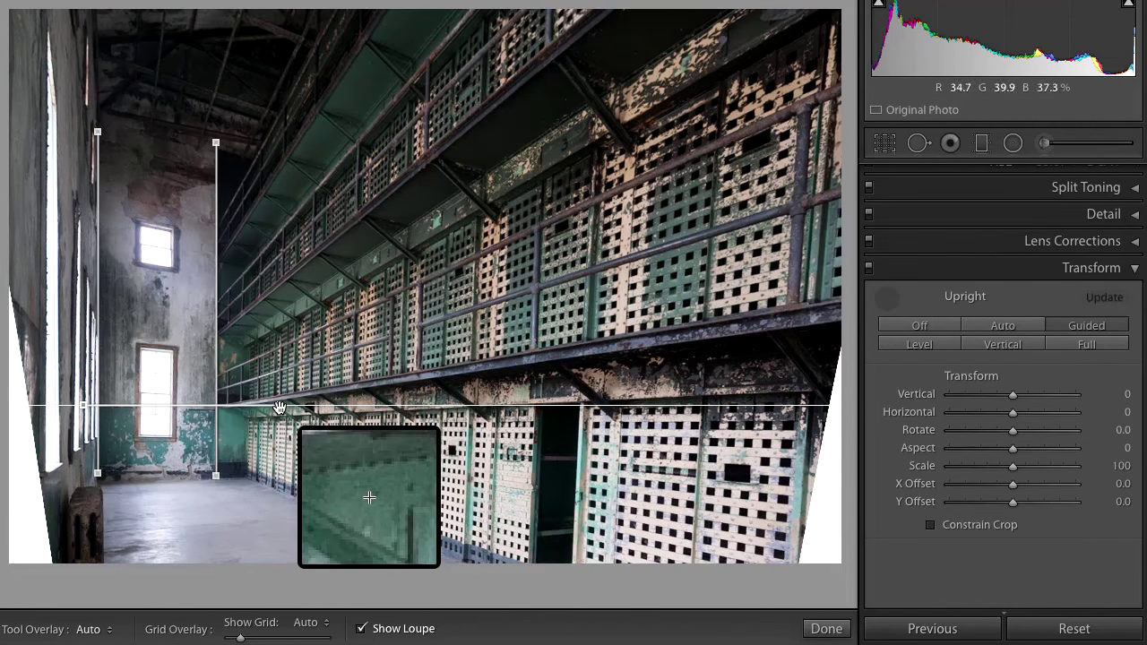
left_click_drag(279, 406, 279, 390)
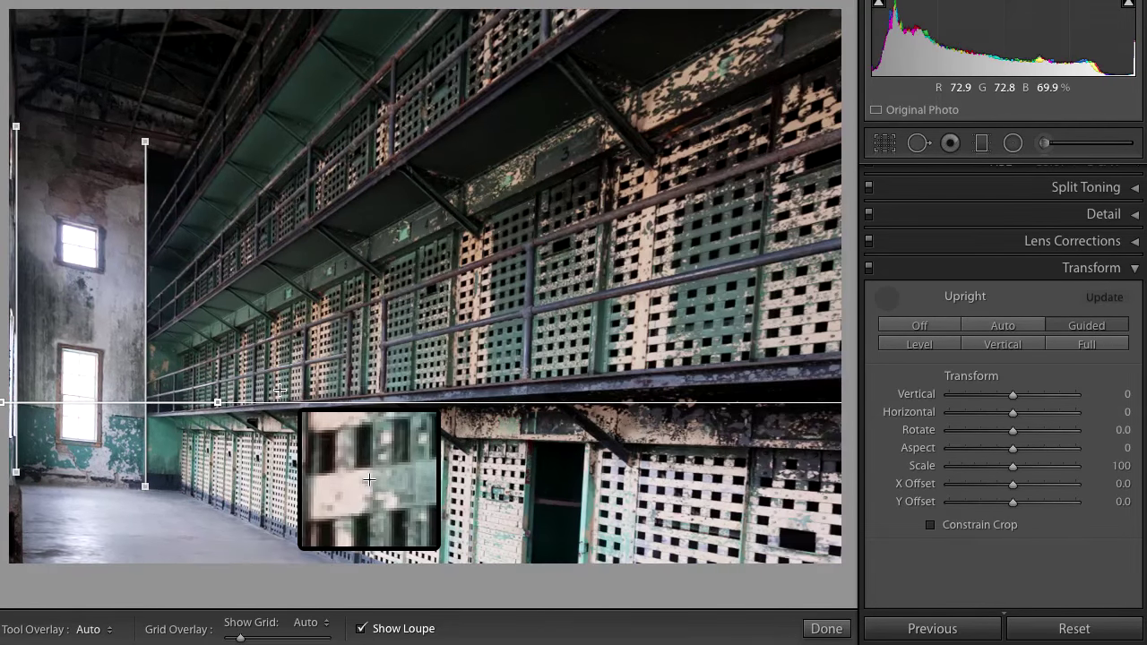
left_click_drag(219, 402, 281, 413)
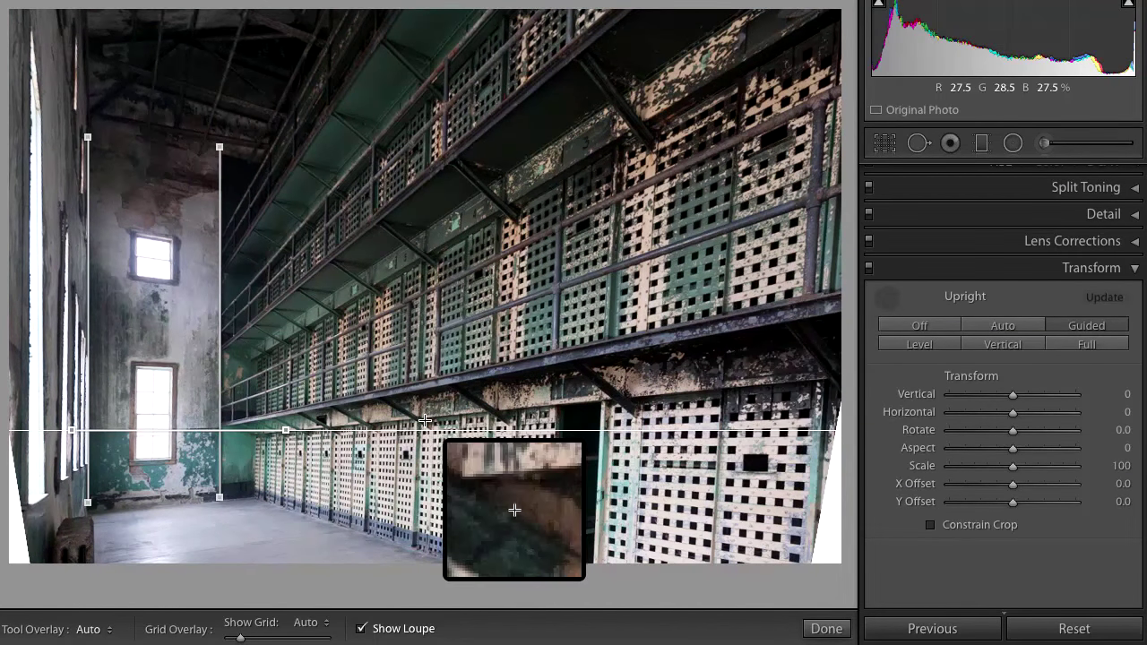
key("Delete")
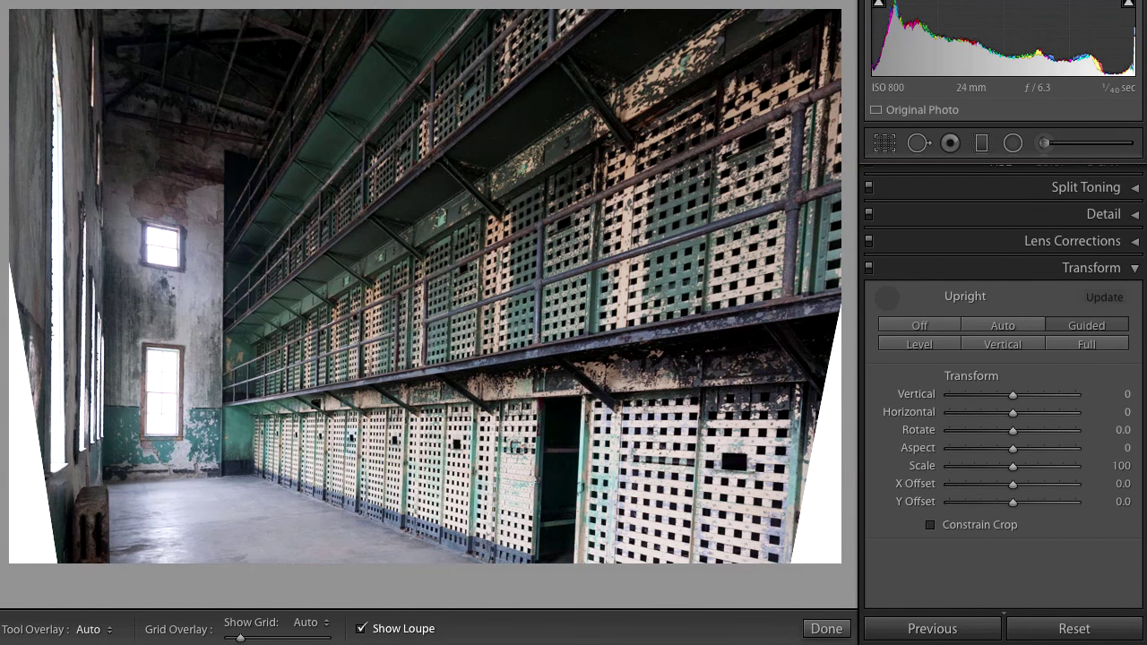
Go to the glass office building photo and turn on Enable Profile Corrections and Remove Chromatic Aberration
key("Right")
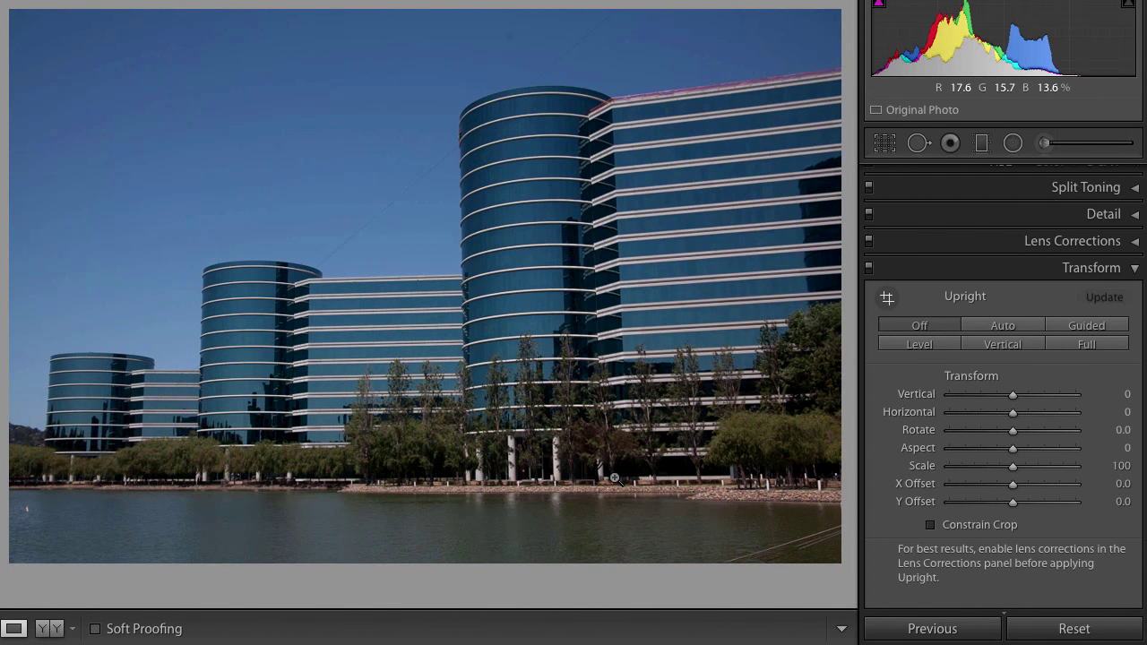
left_click(993, 250)
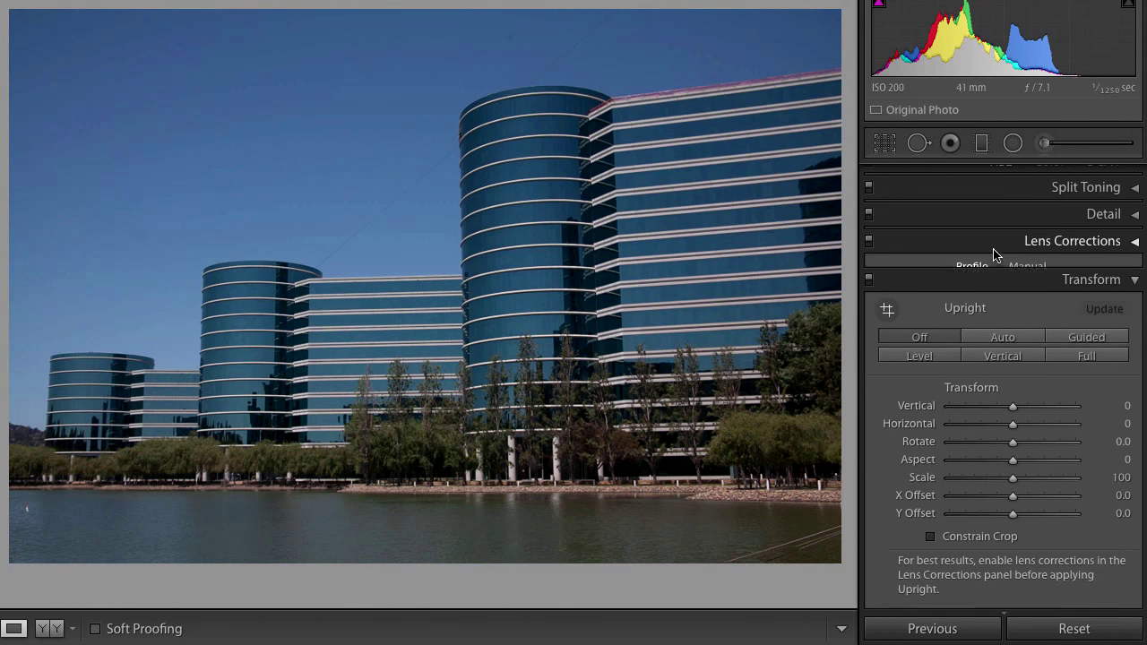
left_click(930, 309)
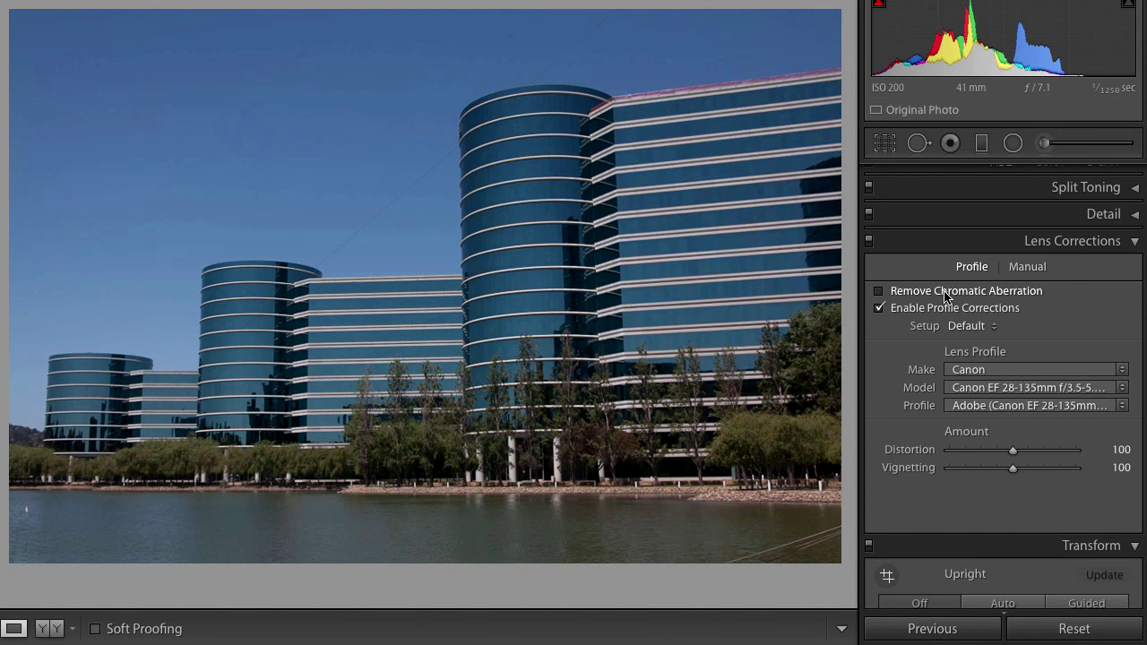
left_click(945, 297)
left_click(989, 243)
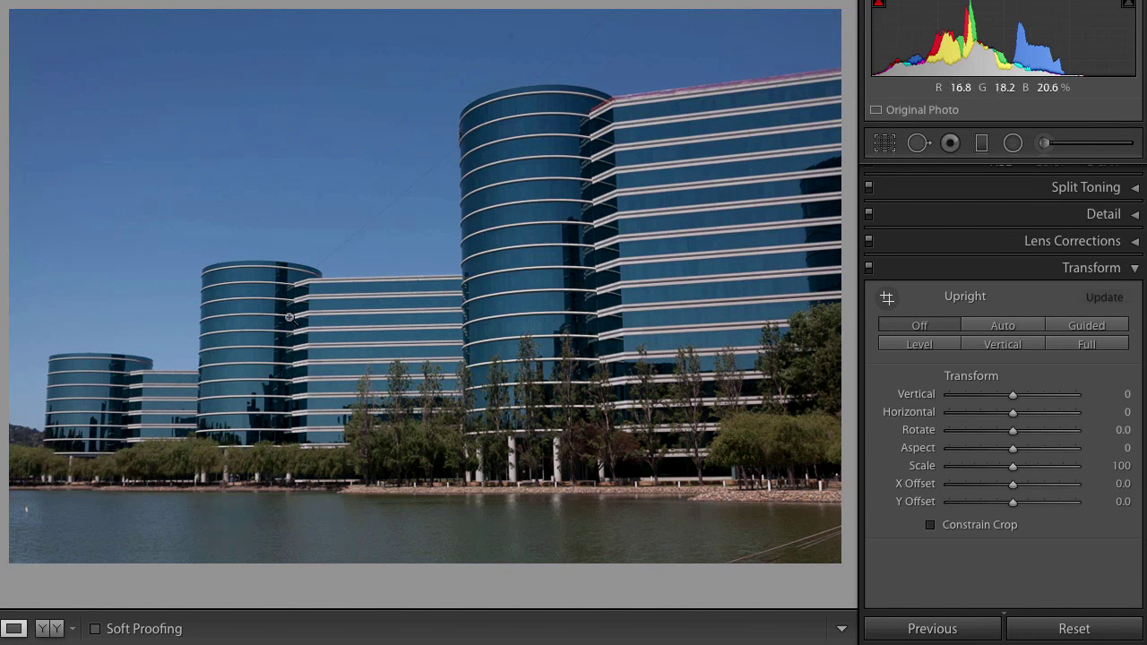
Try the Auto, Level and Vertical Upright corrections on the office building photo, and turn Upright back off
left_click(1013, 328)
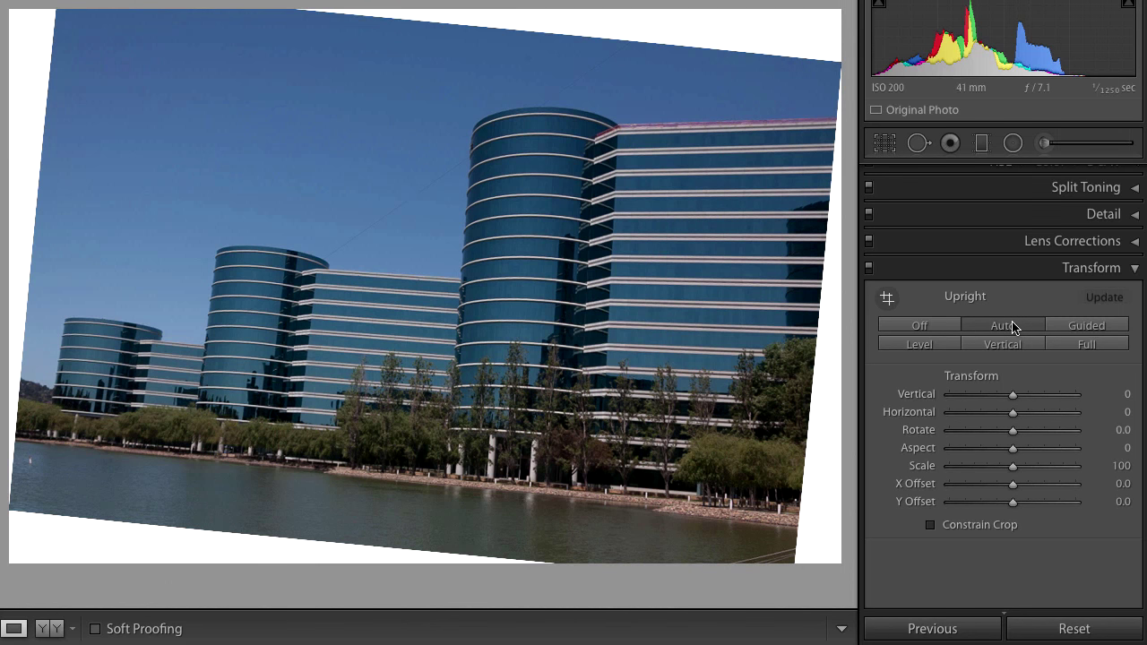
left_click(923, 347)
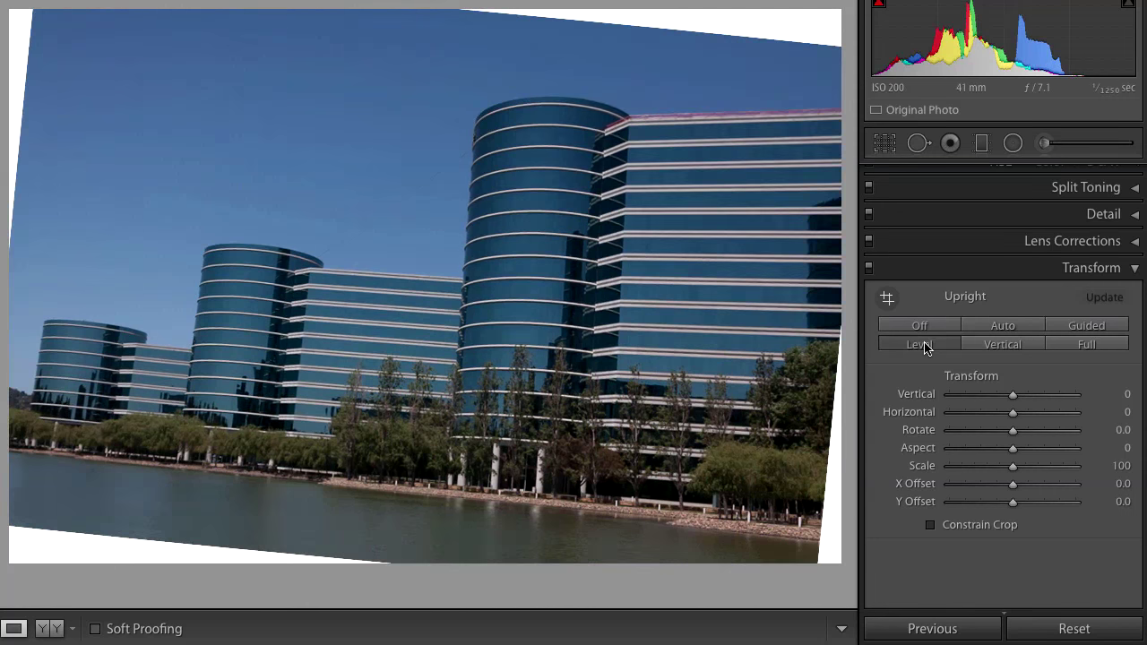
left_click(1001, 349)
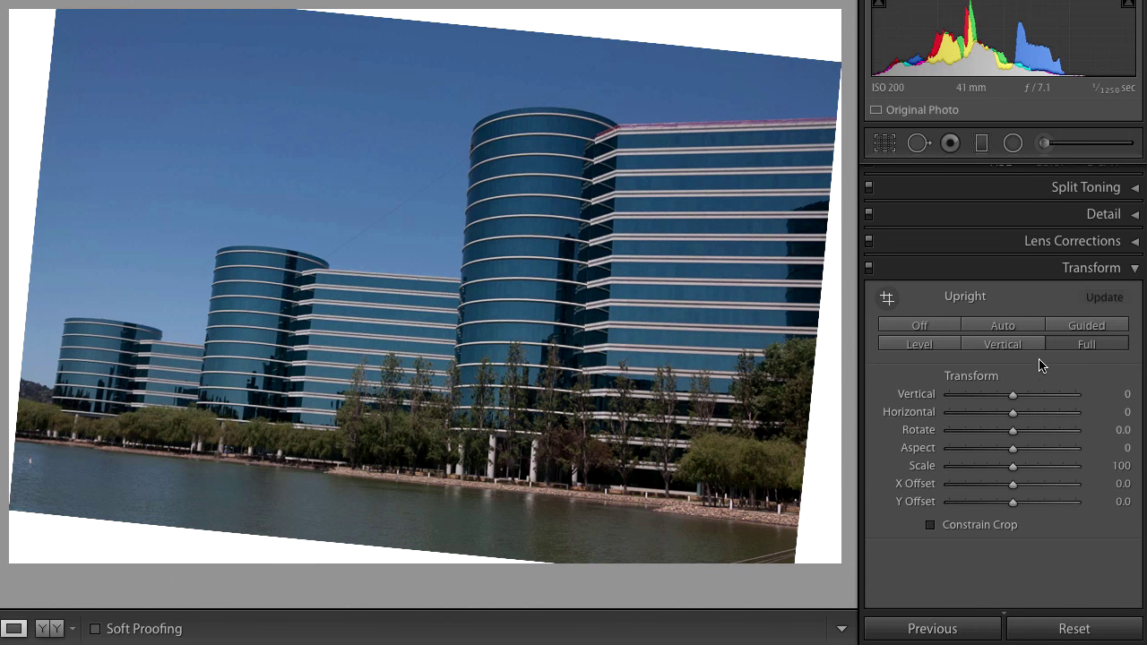
left_click(920, 328)
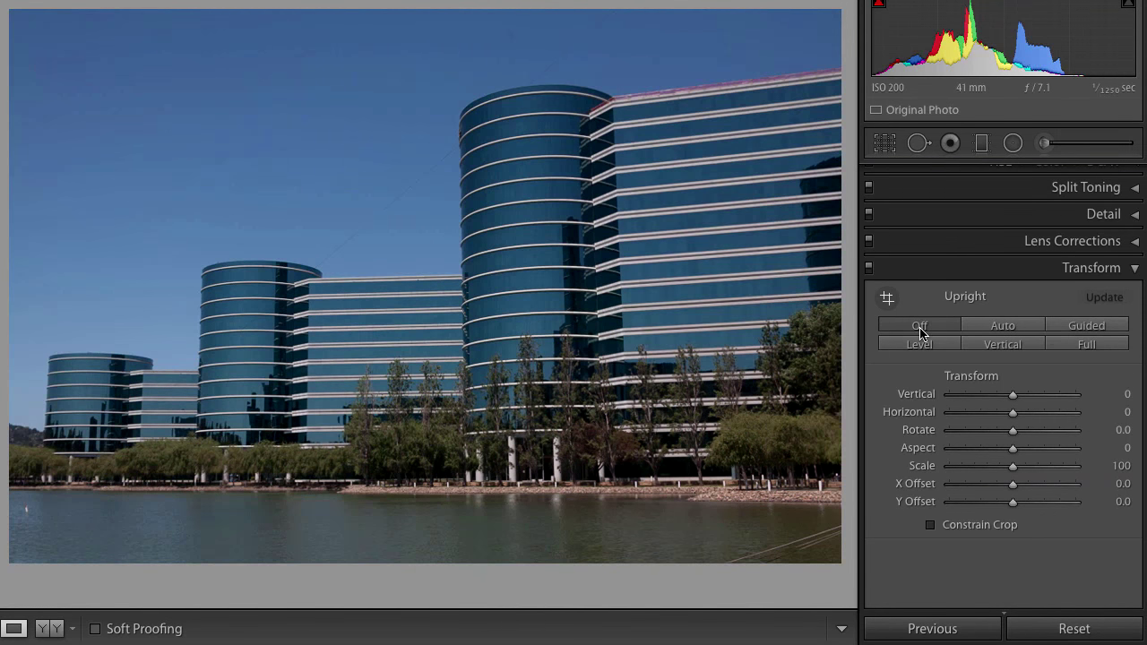
Draw vertical Guided Upright guides along the left edges of the tallest and the middle cylindrical towers
left_click(1084, 328)
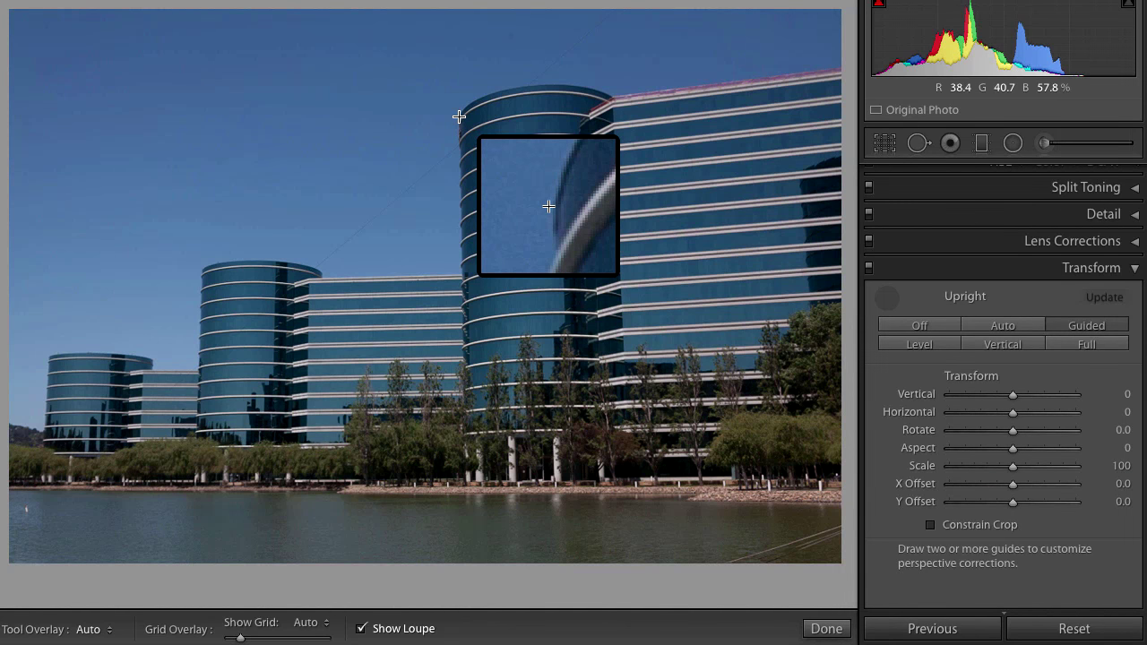
left_click_drag(458, 117, 464, 464)
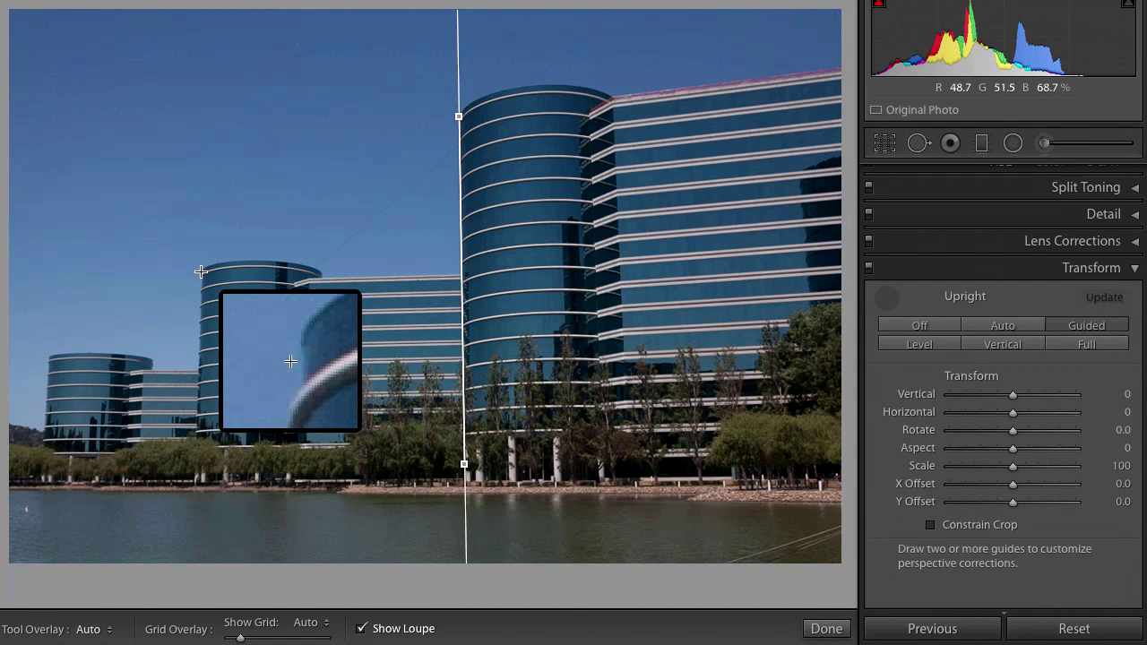
left_click_drag(202, 270, 199, 499)
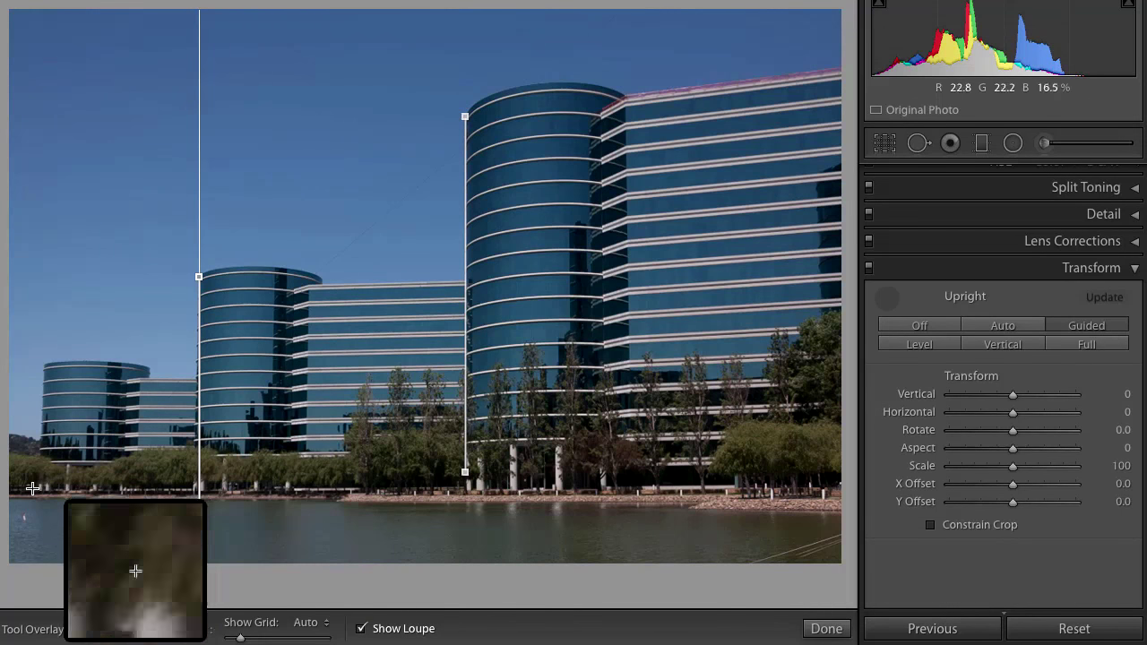
Add a horizontal Upright guide along the full shoreline and another along a facade stripe of the middle building
left_click_drag(20, 489, 108, 479)
left_click_drag(201, 490, 828, 488)
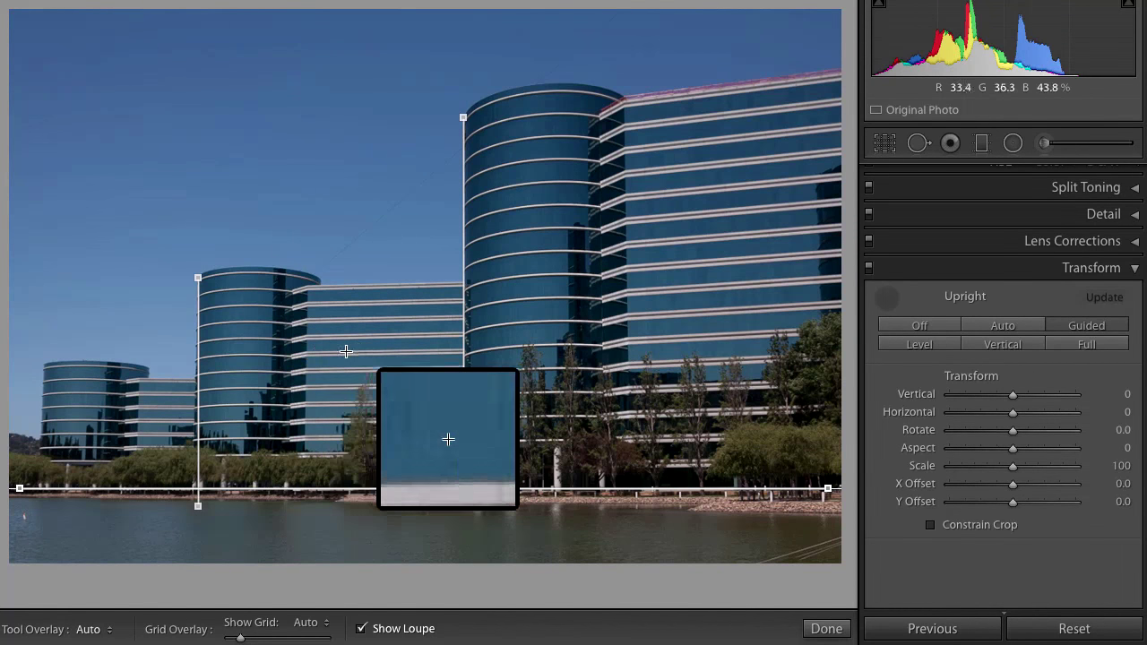
left_click_drag(308, 349, 520, 347)
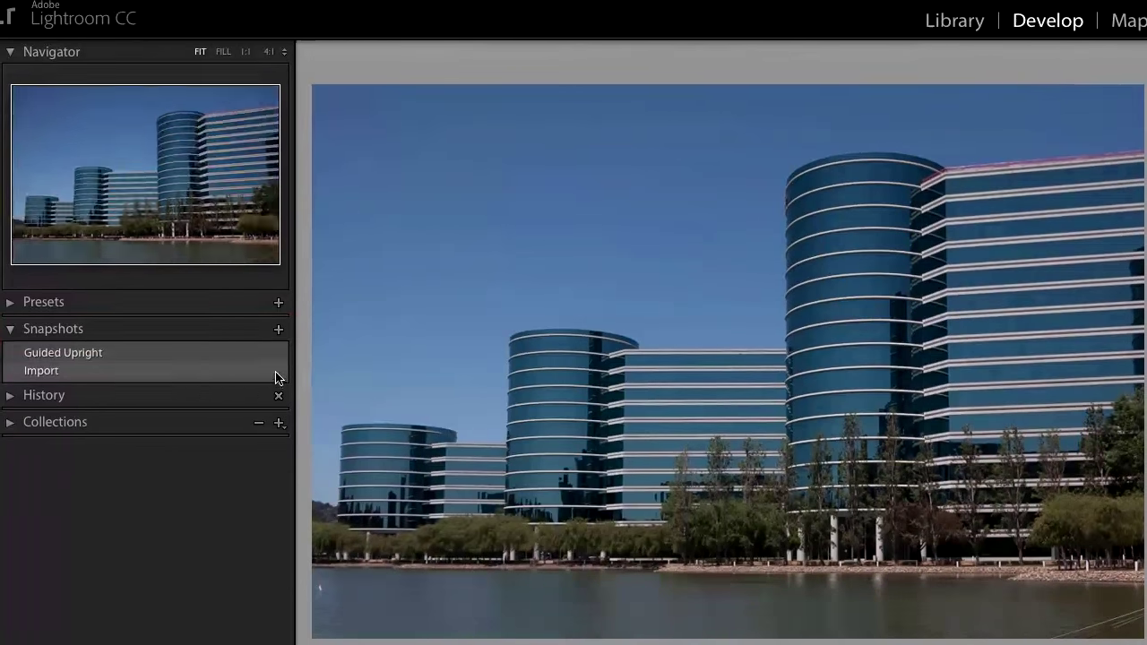
Save the office building photo's guided correction as a new snapshot named GU 2
left_click(209, 312)
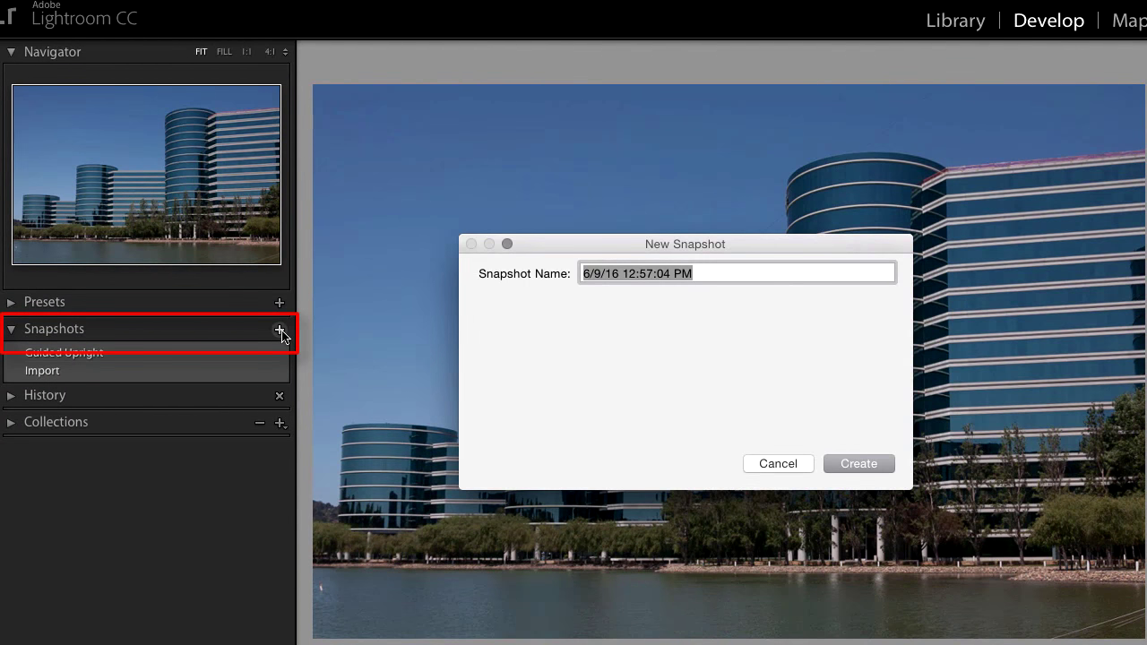
type("GU 2")
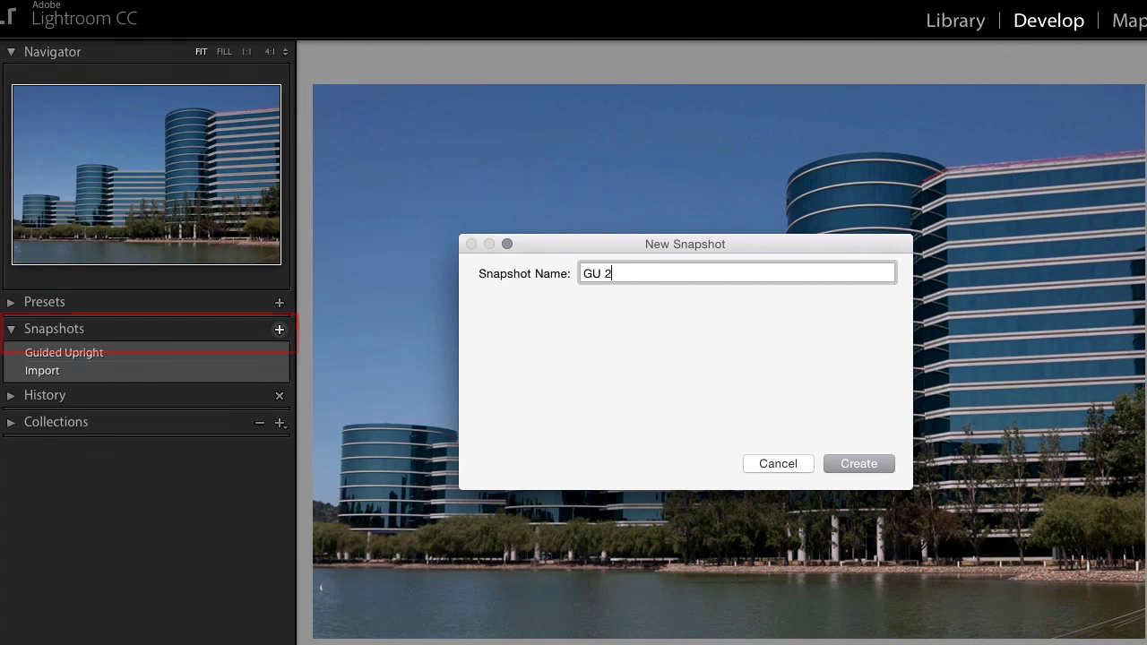
key("Return")
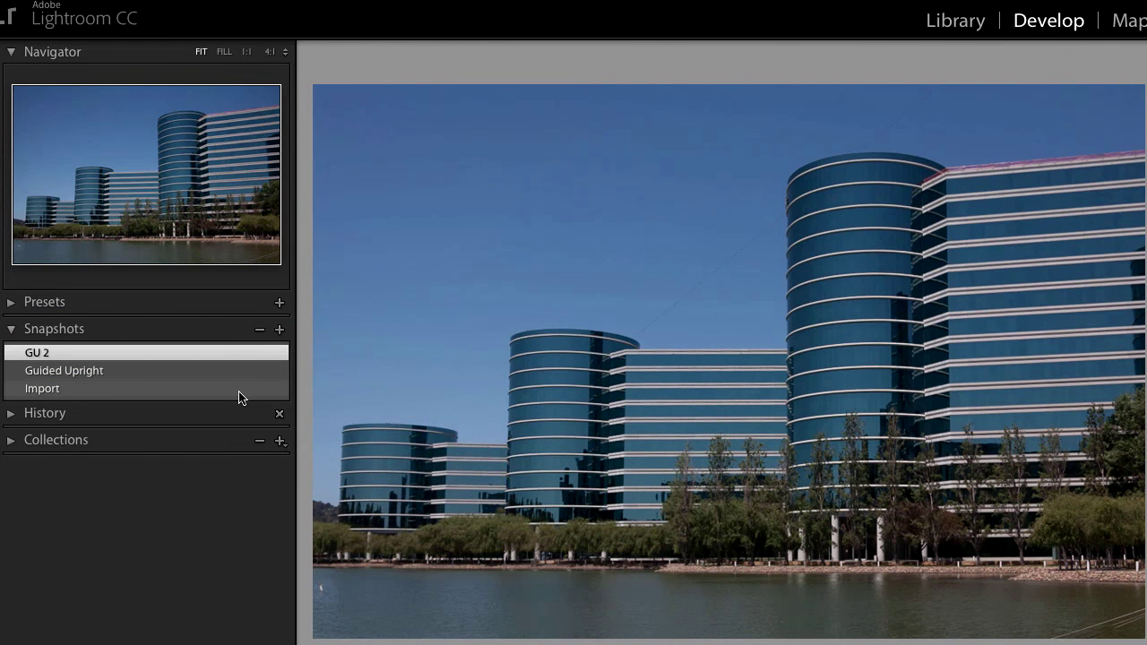
Compare the office building photo's Import snapshot with the GU 2 snapshot
left_click(238, 389)
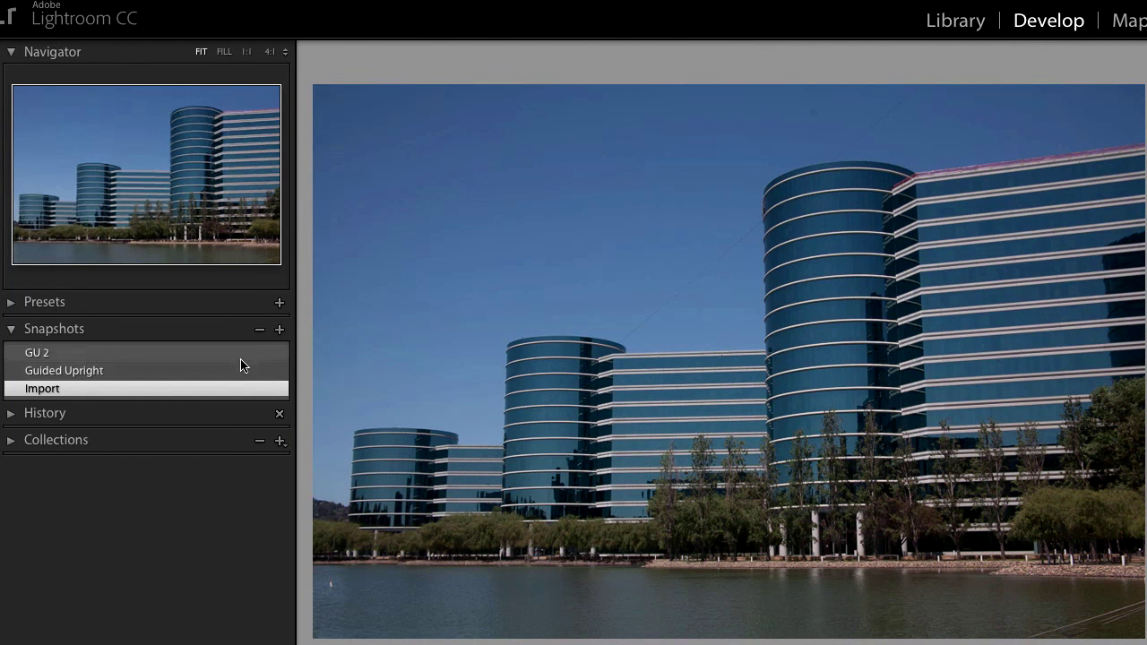
left_click(240, 359)
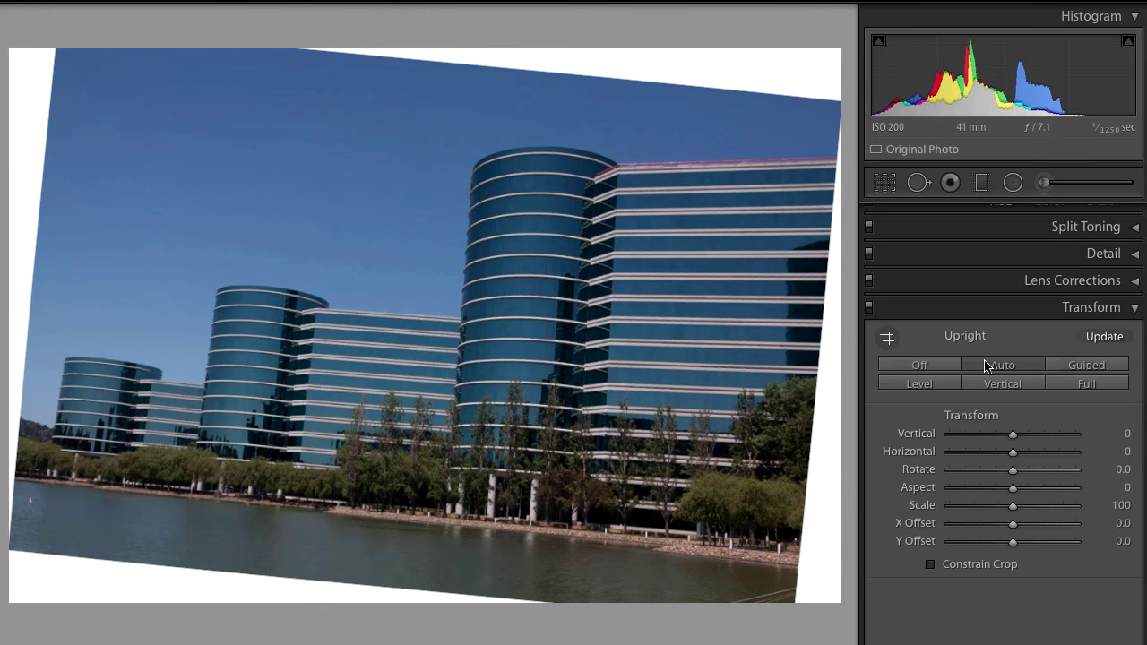
Compare the Vertical and Full Upright corrections on the office building photo with the guided correction
left_click(985, 385)
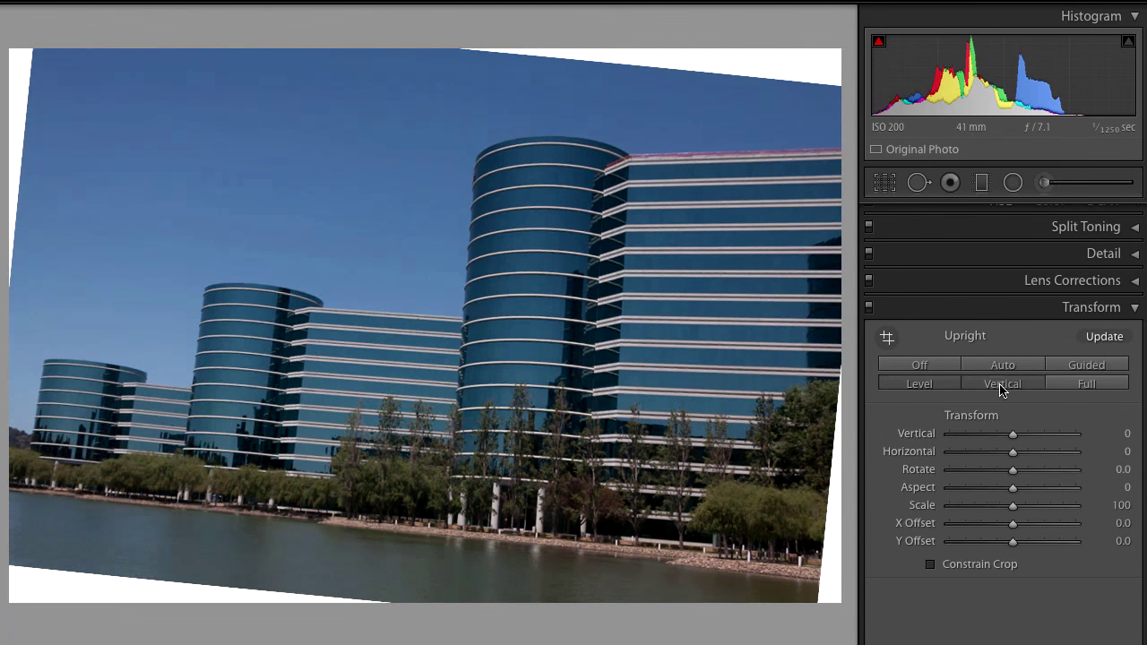
left_click(1076, 386)
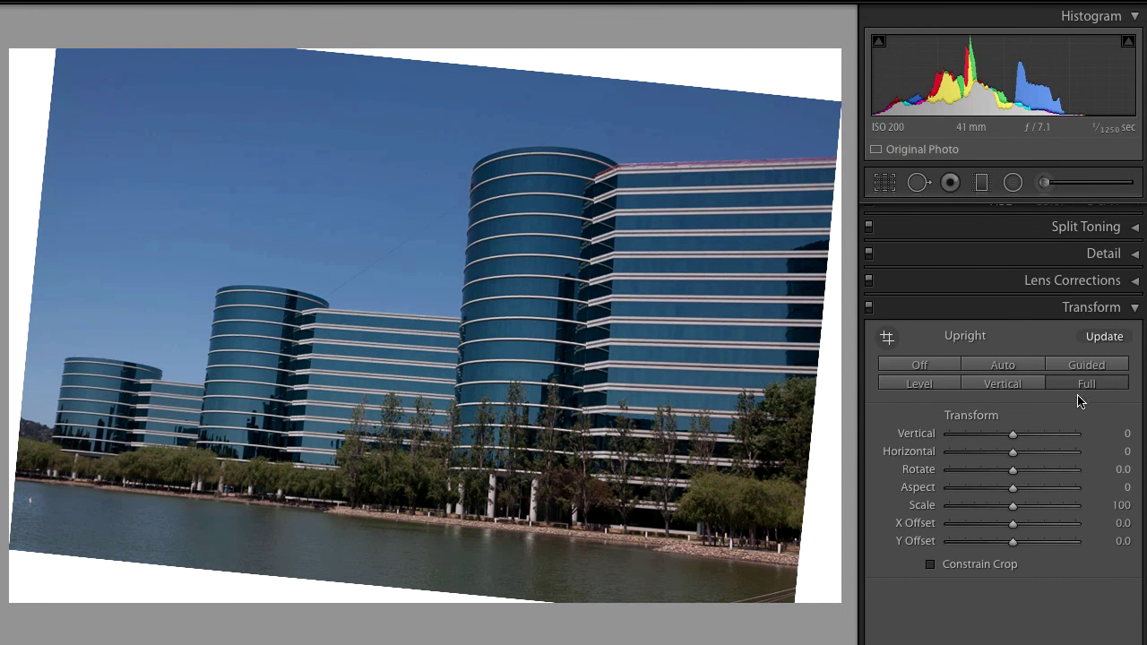
mouse_move(1065, 446)
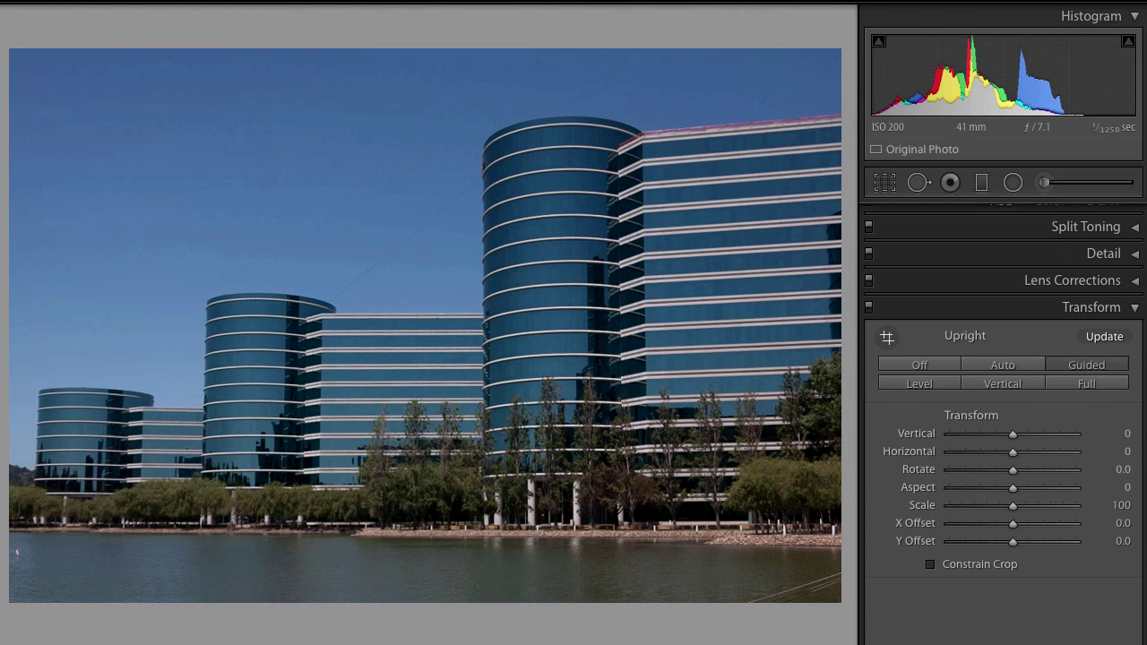
Go to the Roxie sign photo and turn on profile corrections and chromatic aberration removal
key("Right")
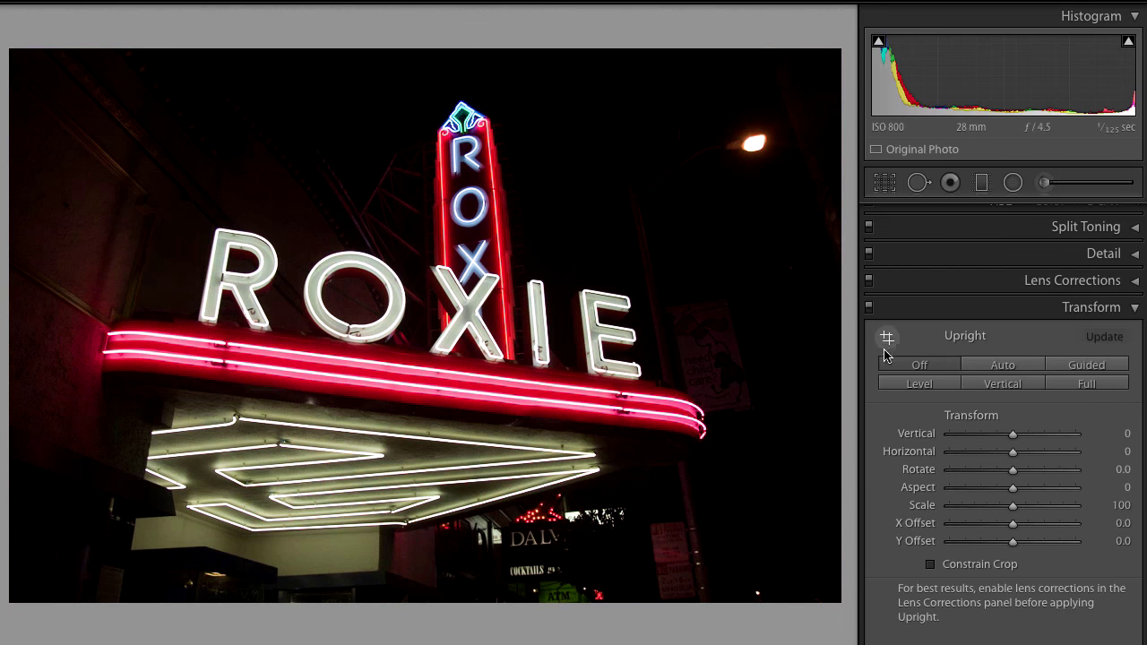
left_click(960, 284)
left_click(914, 349)
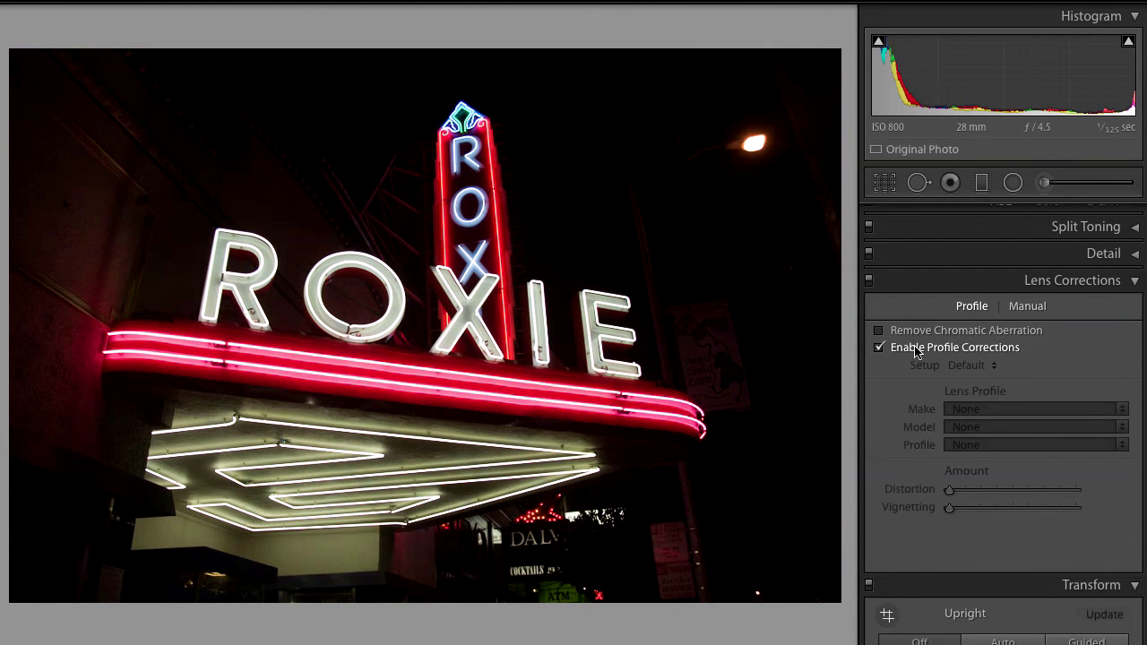
left_click(912, 331)
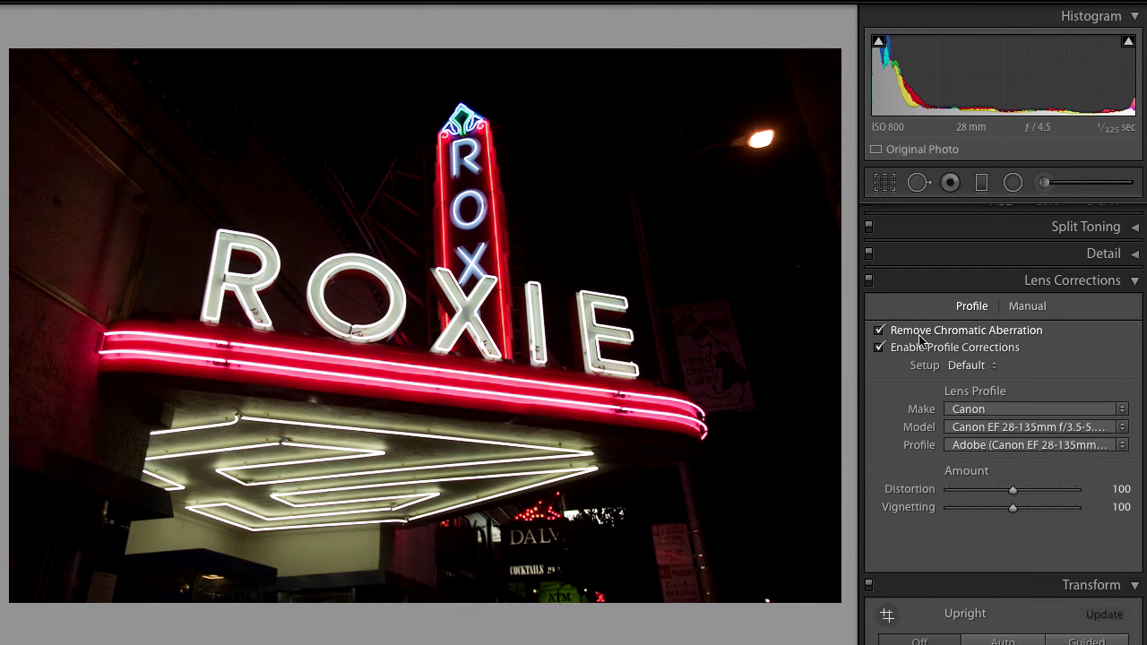
left_click(1013, 283)
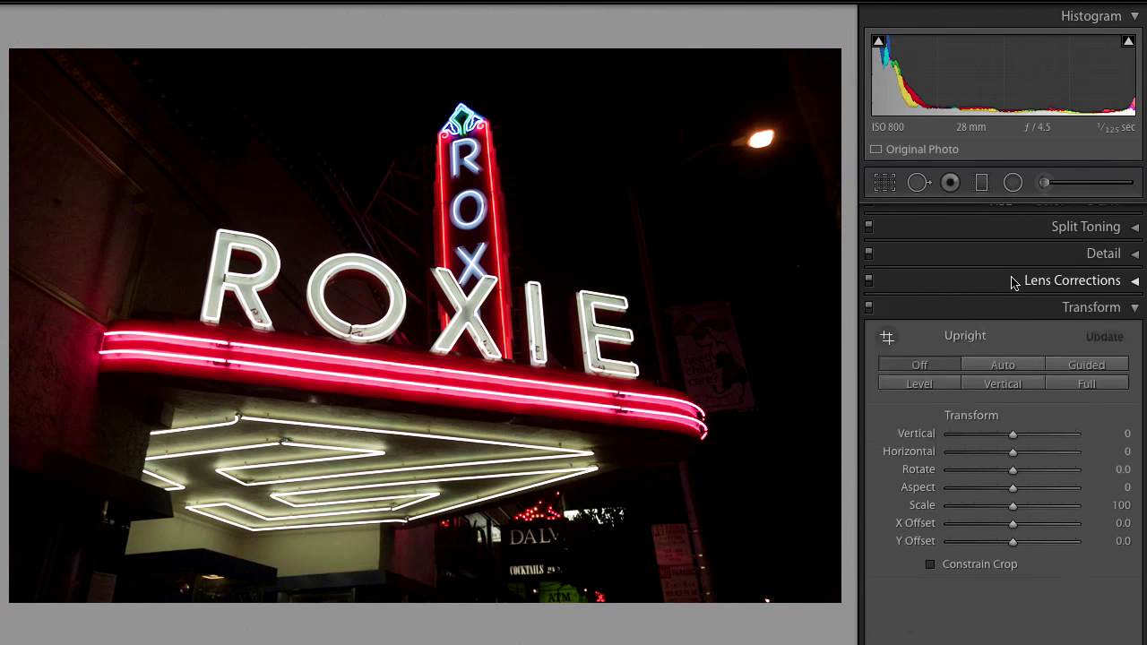
Draw two vertical Guided Upright guides along the right and left neon edges of the Roxie tower sign
left_click(1079, 367)
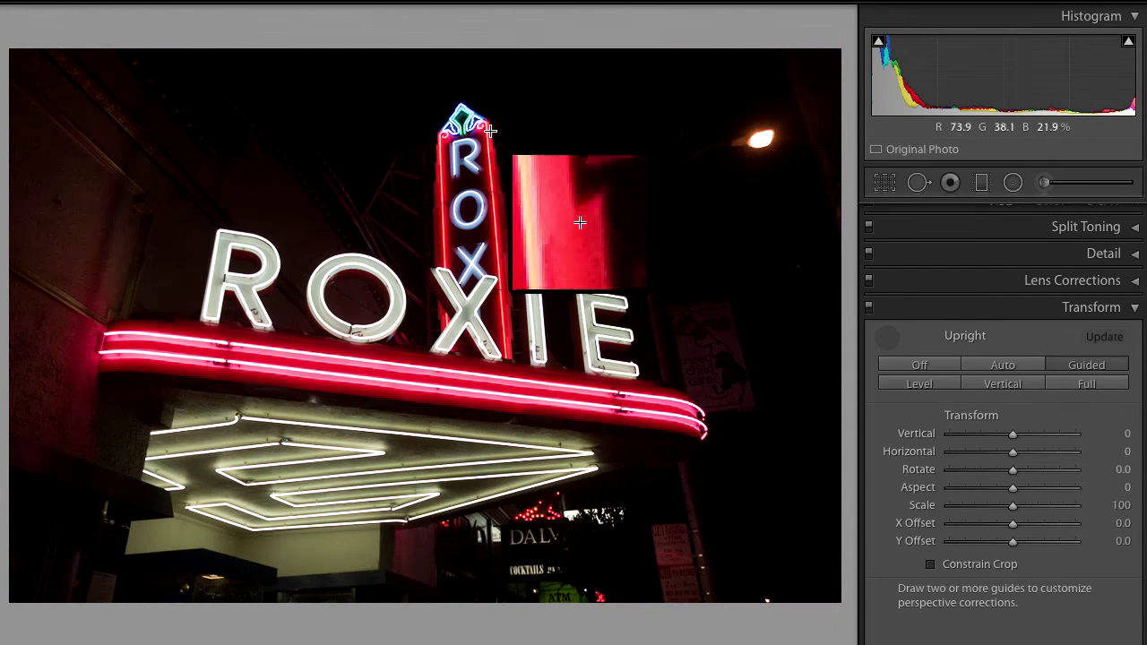
mouse_move(486, 122)
left_mouse_down()
mouse_move(507, 251)
mouse_move(508, 408)
left_mouse_up()
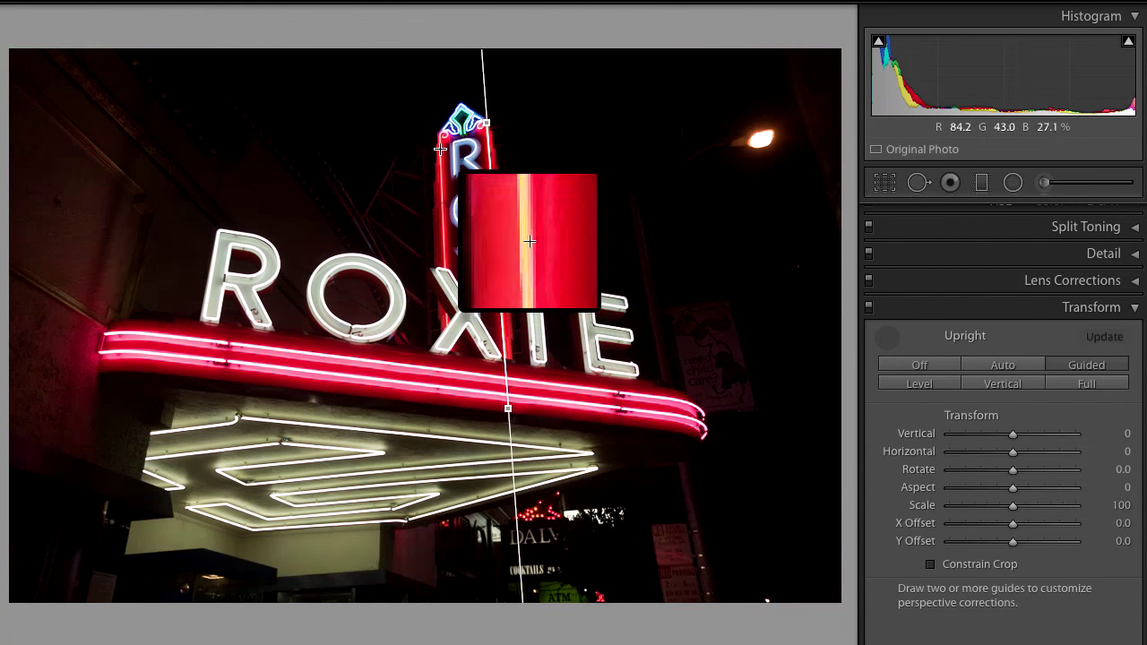
left_click_drag(439, 139, 446, 387)
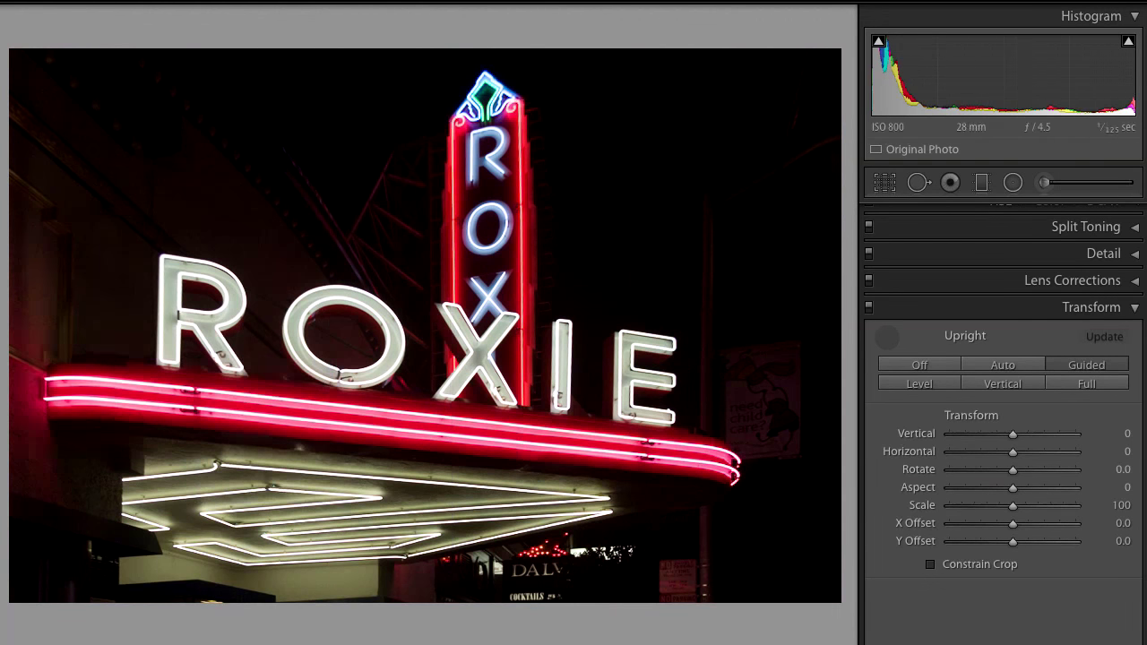
Save the vertical guided correction of the Roxie photo as a new snapshot named GU
key("super+n")
type("G")
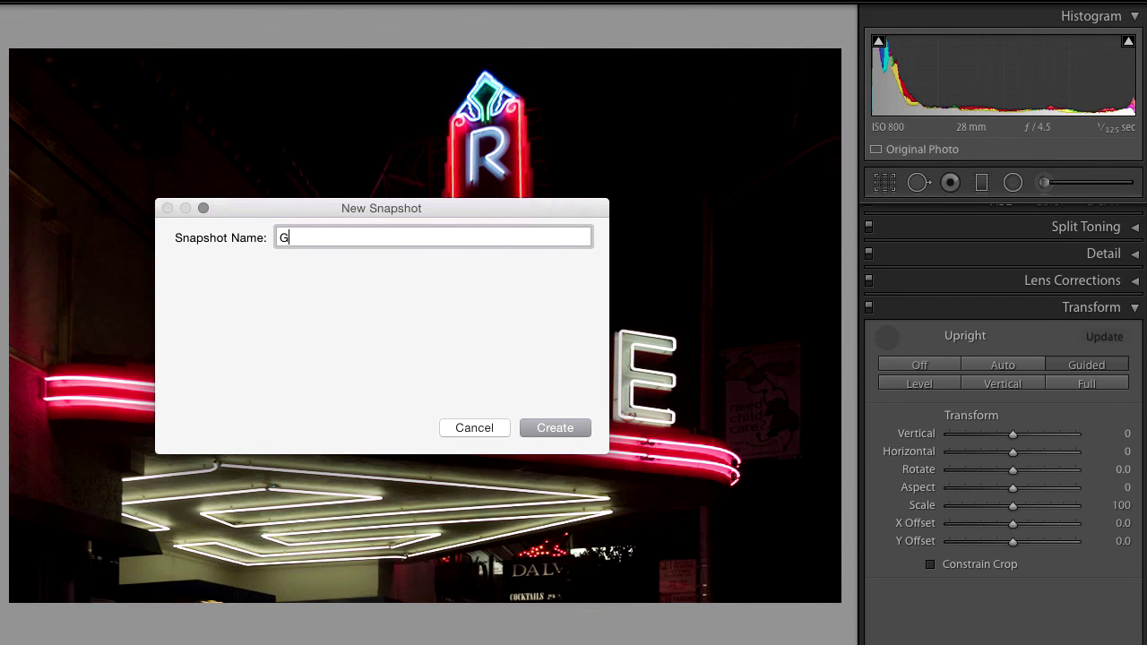
type("U")
key("Return")
Add a horizontal guide along the upper neon line of the red marquee, and raise its right end to soften the leveling
key("shift+t")
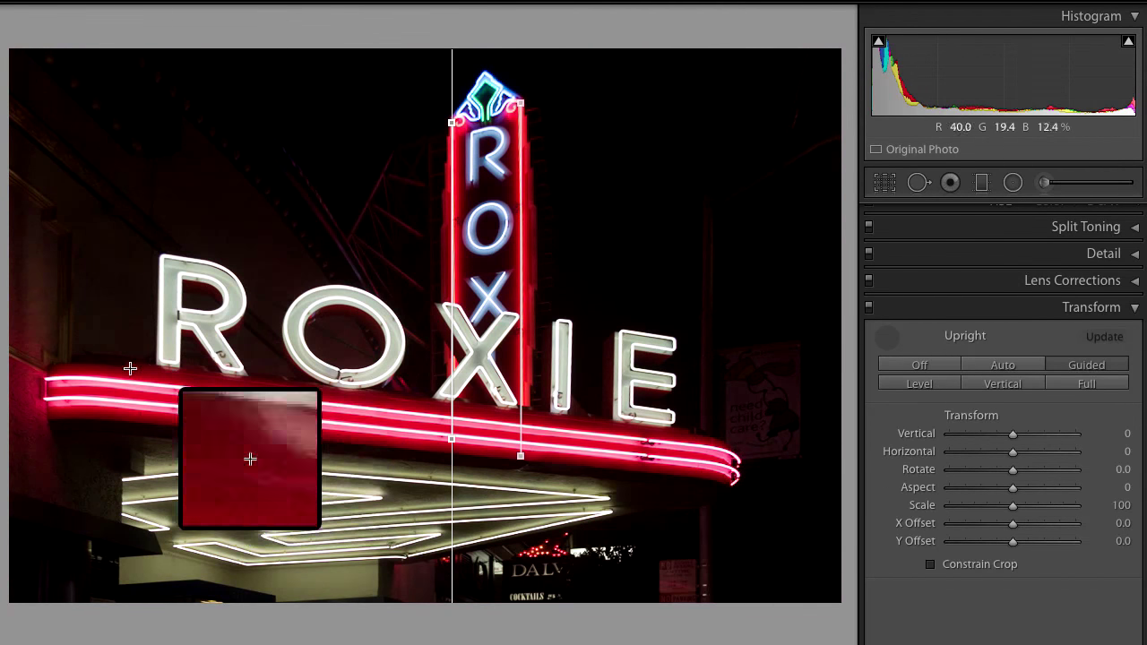
left_click_drag(80, 374, 742, 450)
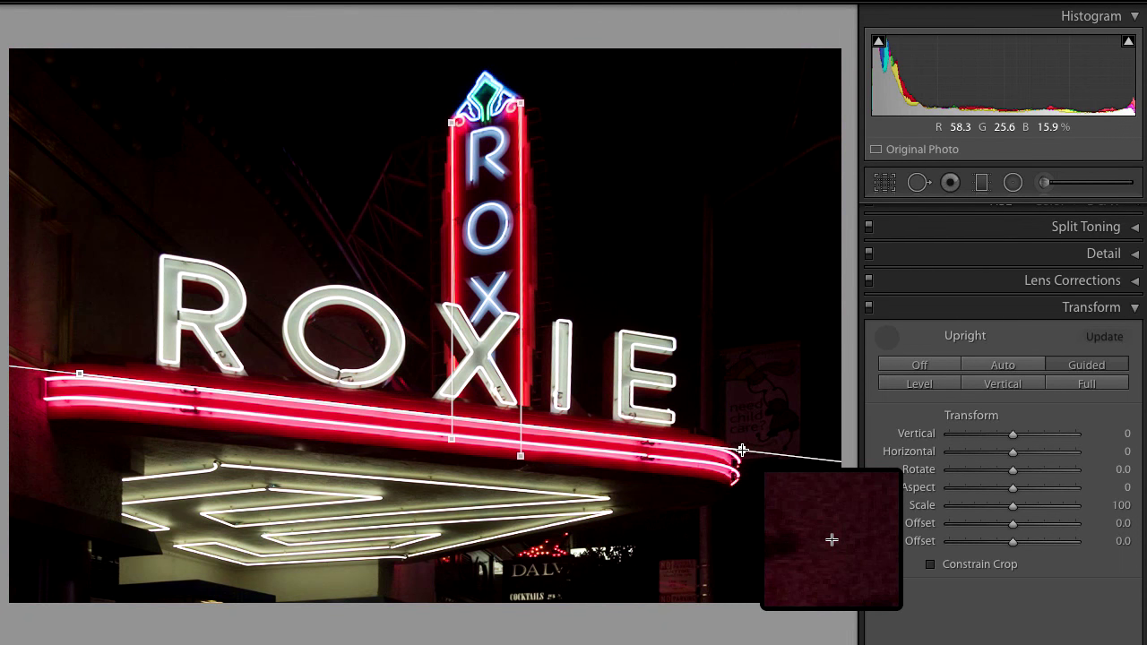
left_click_drag(742, 450, 742, 451)
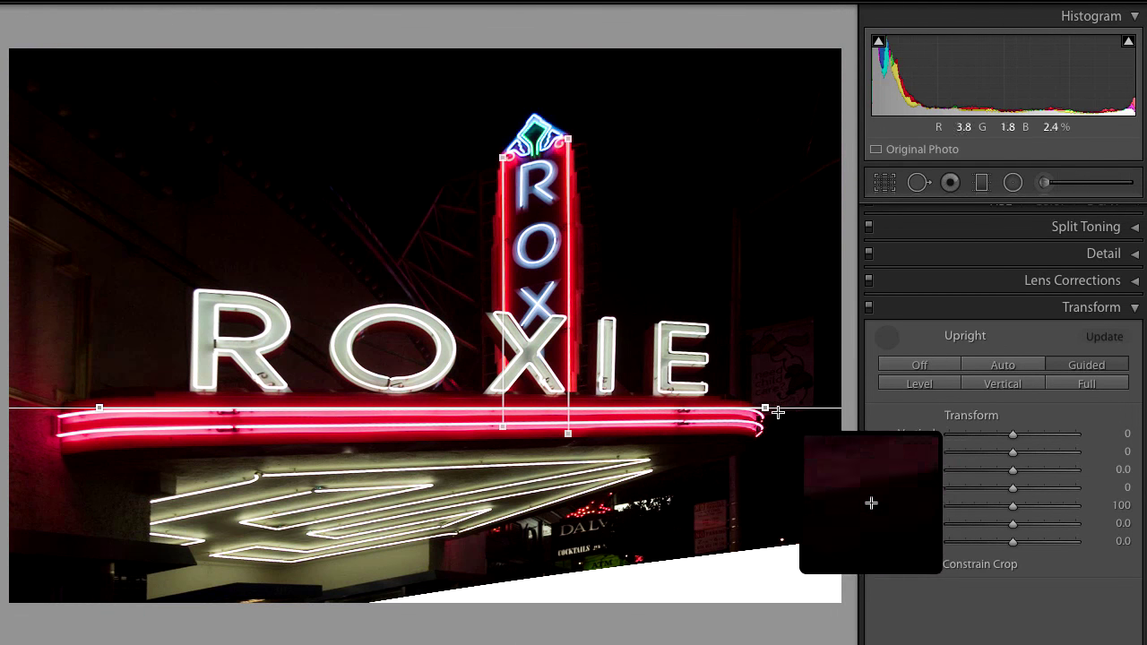
left_click_drag(765, 403, 756, 340)
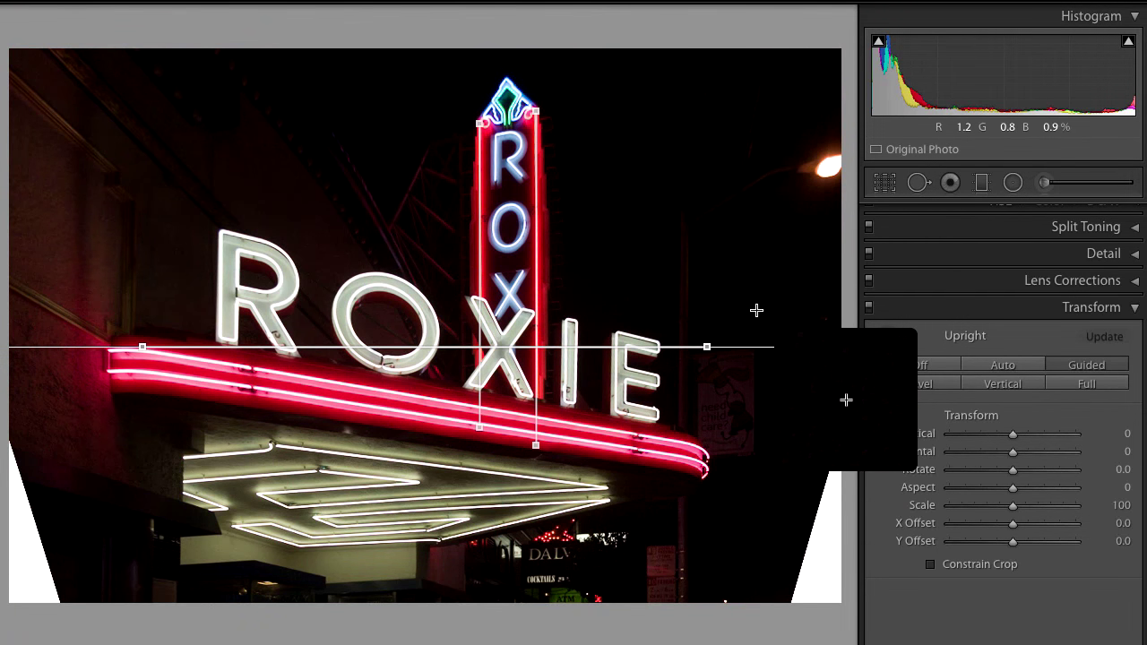
Save the three-guide correction of the Roxie photo as another new GU snapshot
key("super+n")
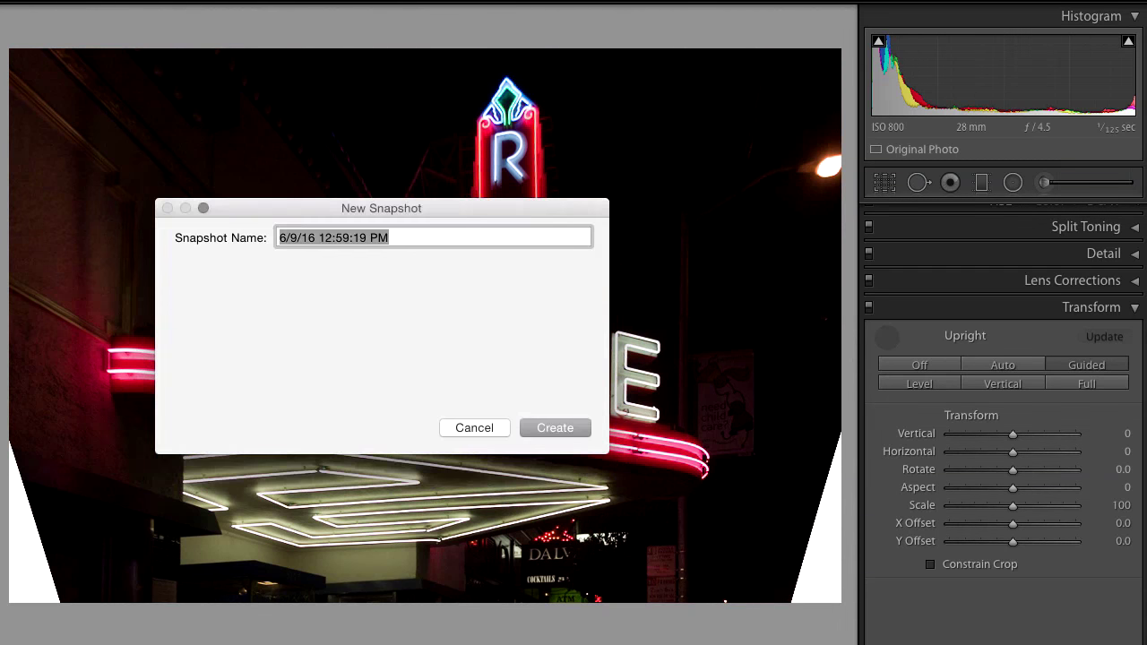
type("GU")
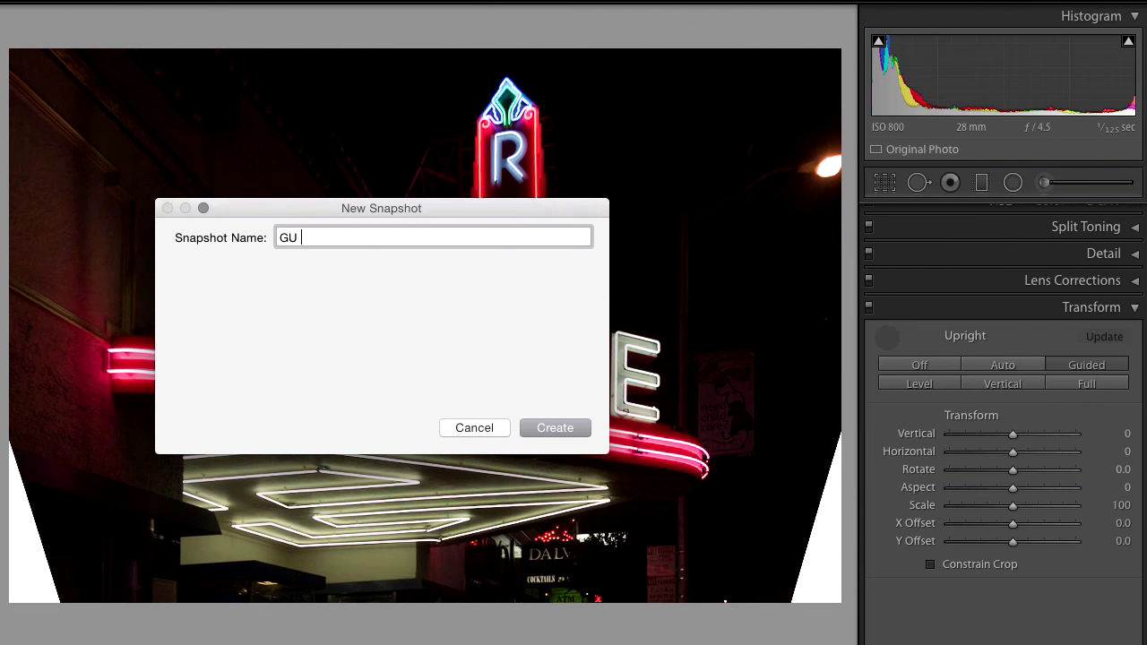
key("Return")
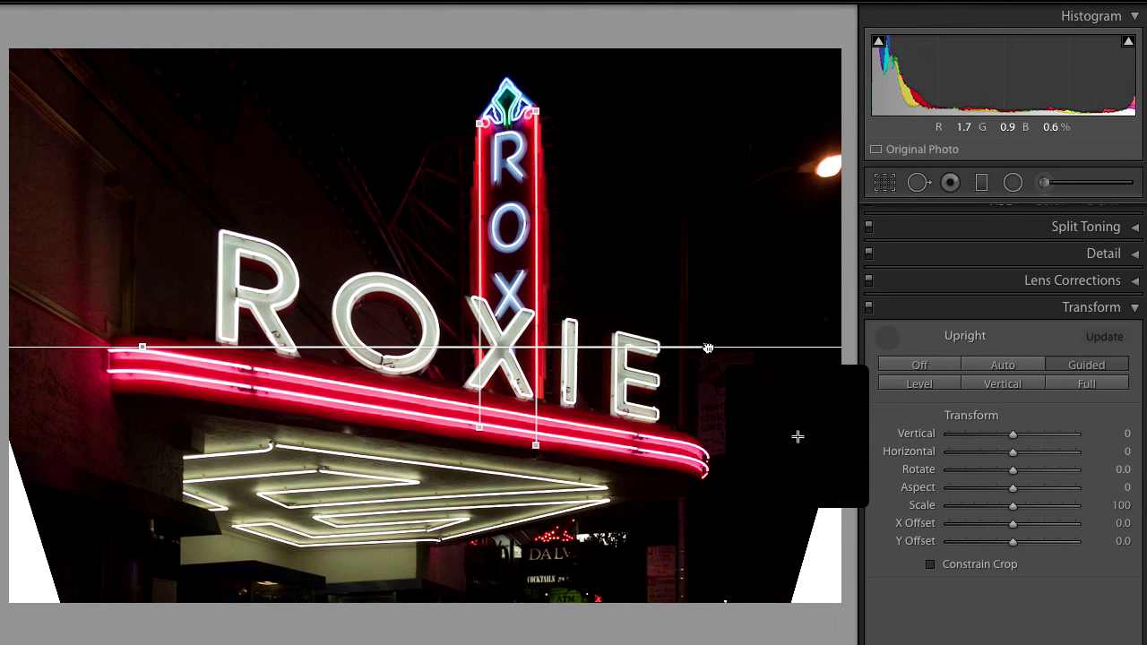
Try increasingly steep tilts of the horizontal guide by moving its right end farther up to exaggerate the marquee's perspective
left_click_drag(708, 347, 708, 300)
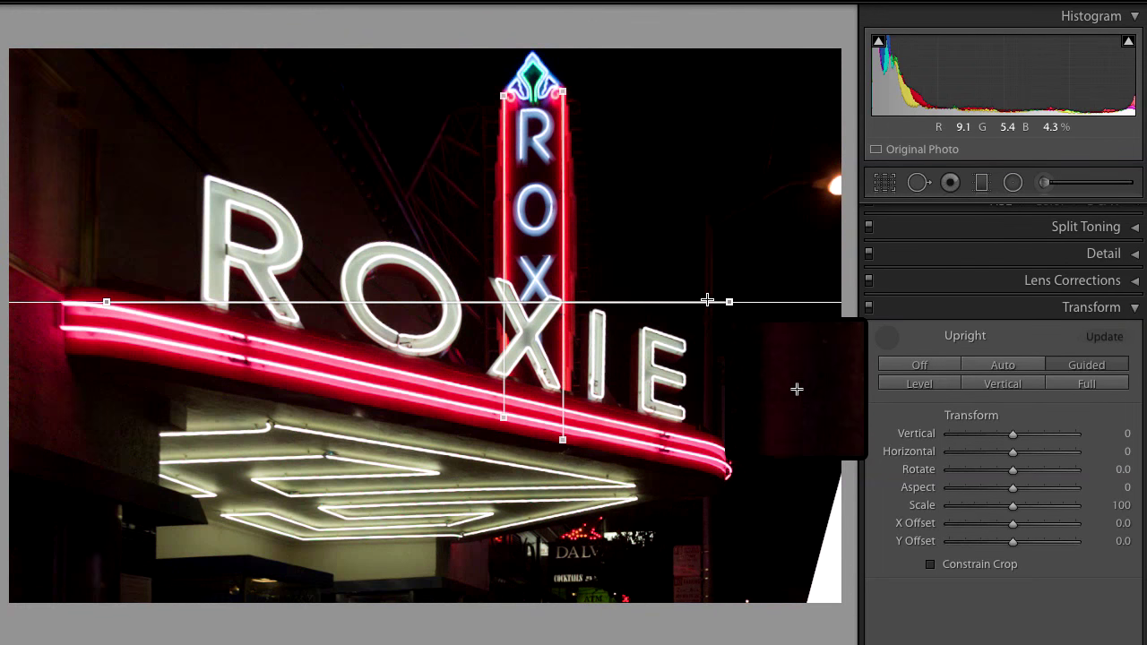
left_click_drag(731, 301, 704, 134)
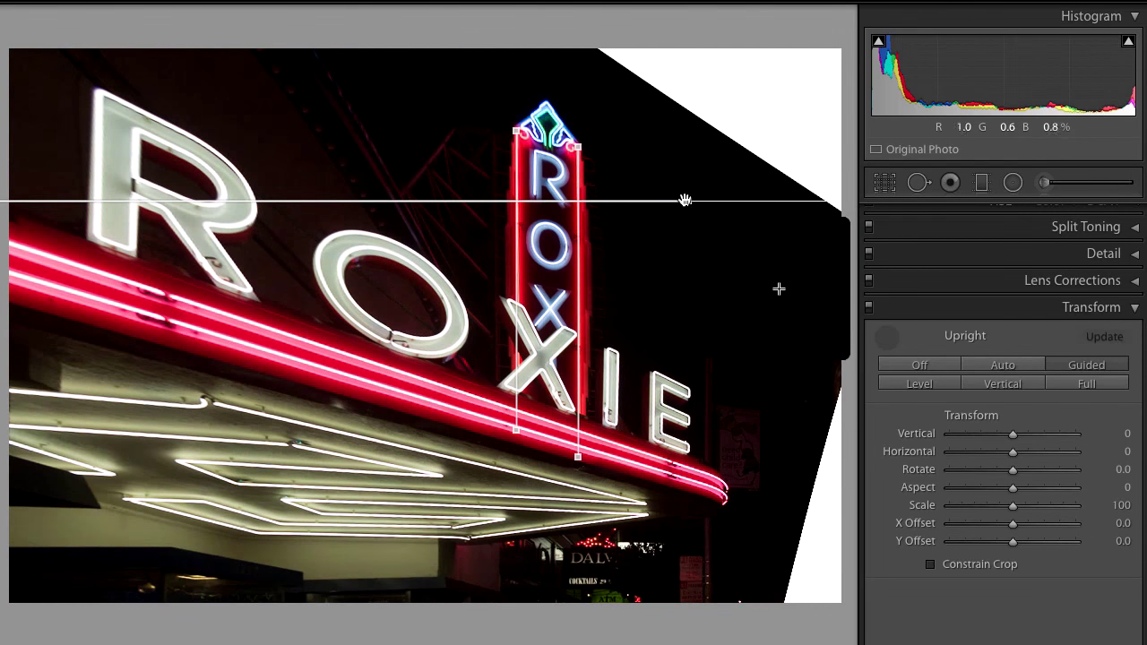
left_click_drag(685, 201, 674, 138)
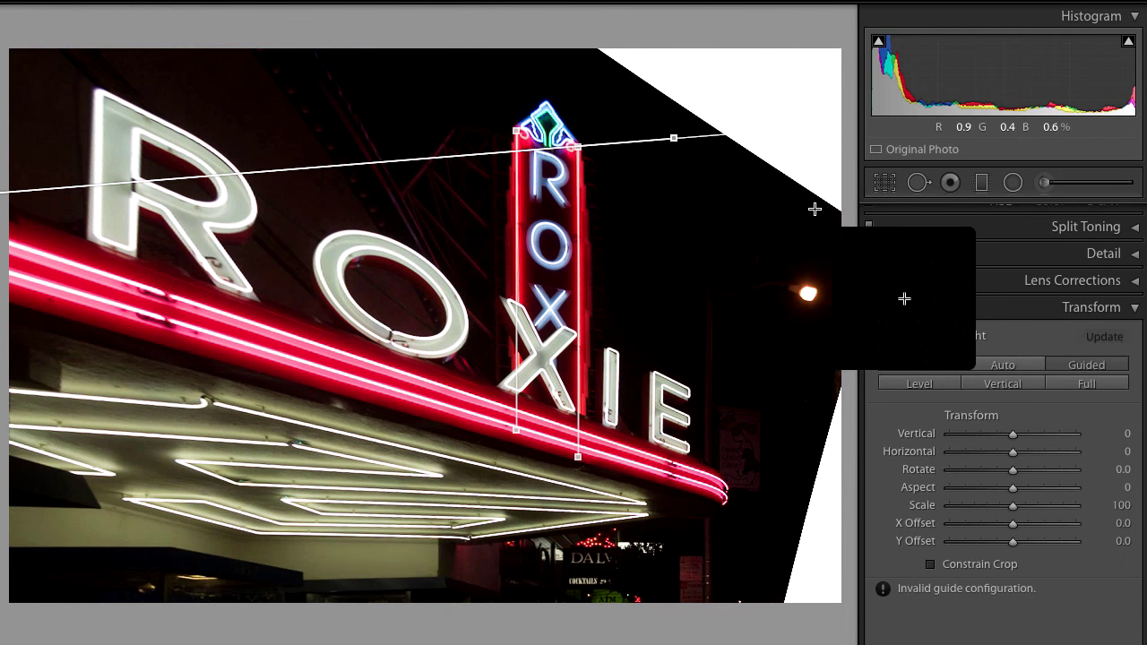
left_click(886, 337)
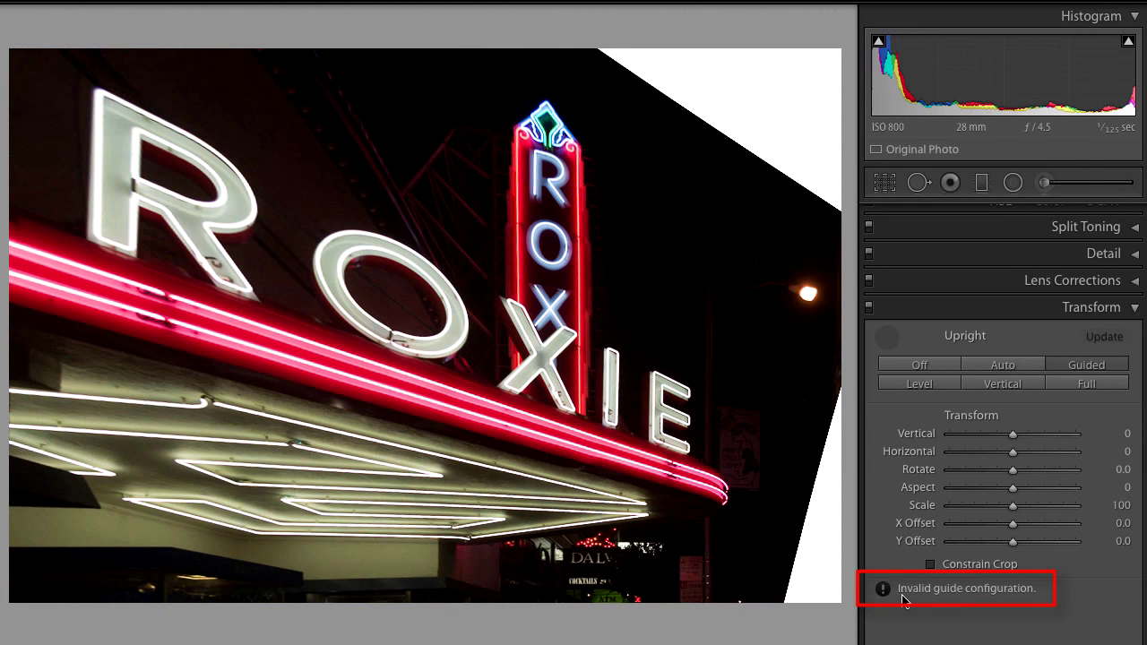
key("shift+t")
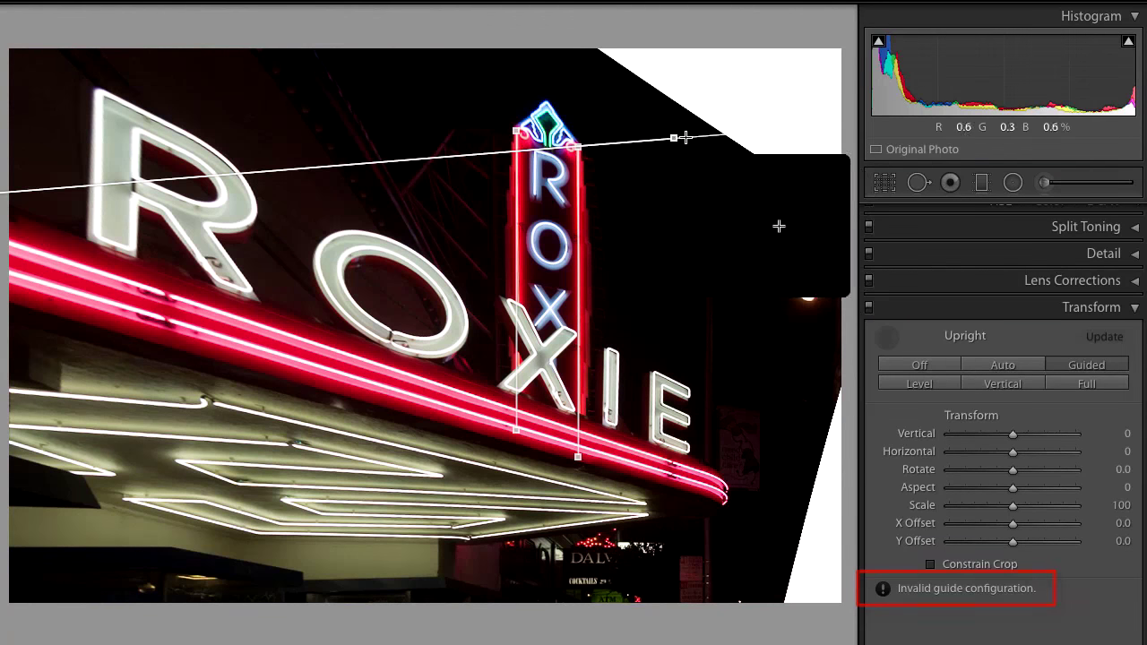
mouse_move(673, 141)
left_mouse_down()
mouse_move(691, 364)
mouse_move(678, 488)
mouse_move(694, 485)
mouse_move(690, 435)
mouse_move(692, 504)
left_mouse_up()
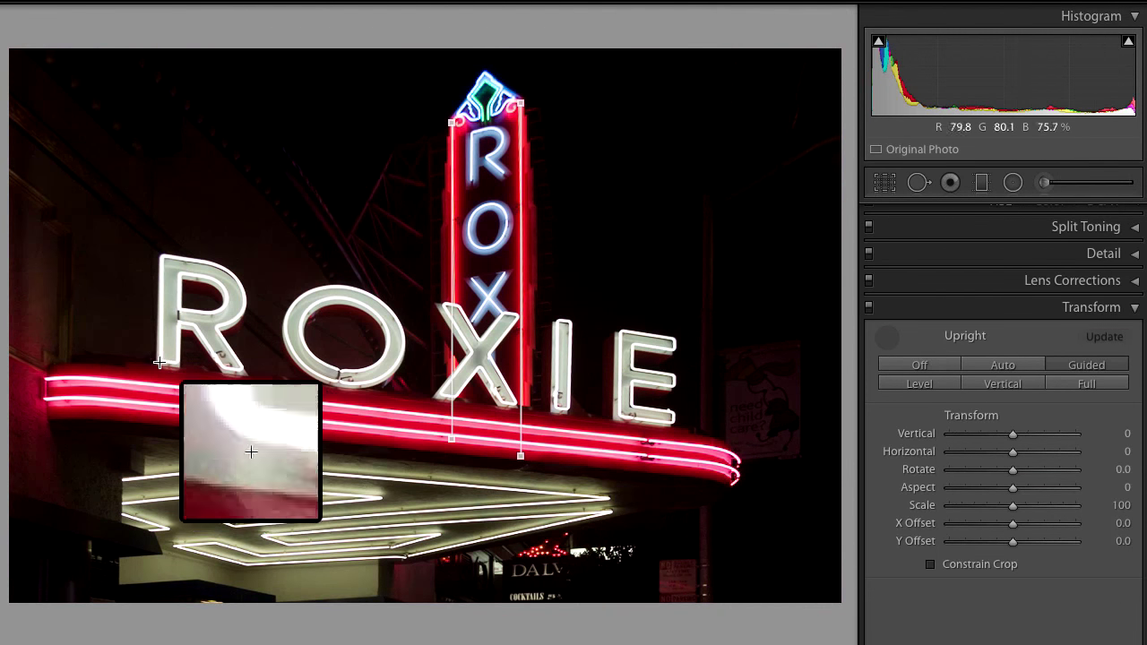
Draw two horizontal guides along the bottom and top edges of the white ROXIE letters
left_click_drag(158, 362, 700, 428)
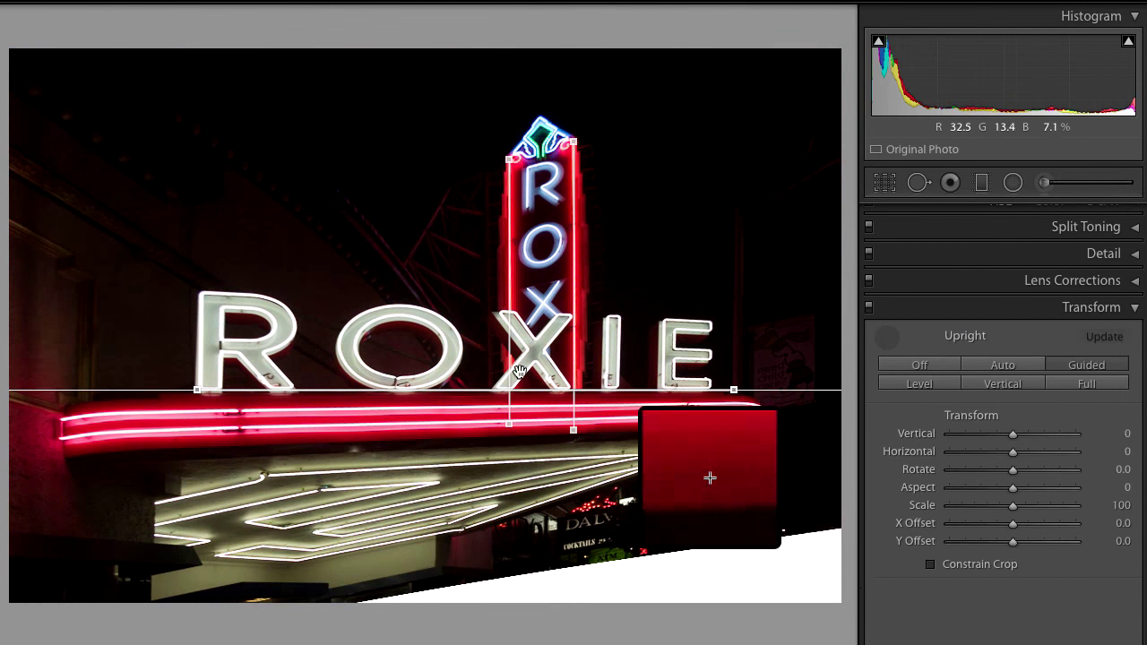
left_click_drag(197, 291, 731, 321)
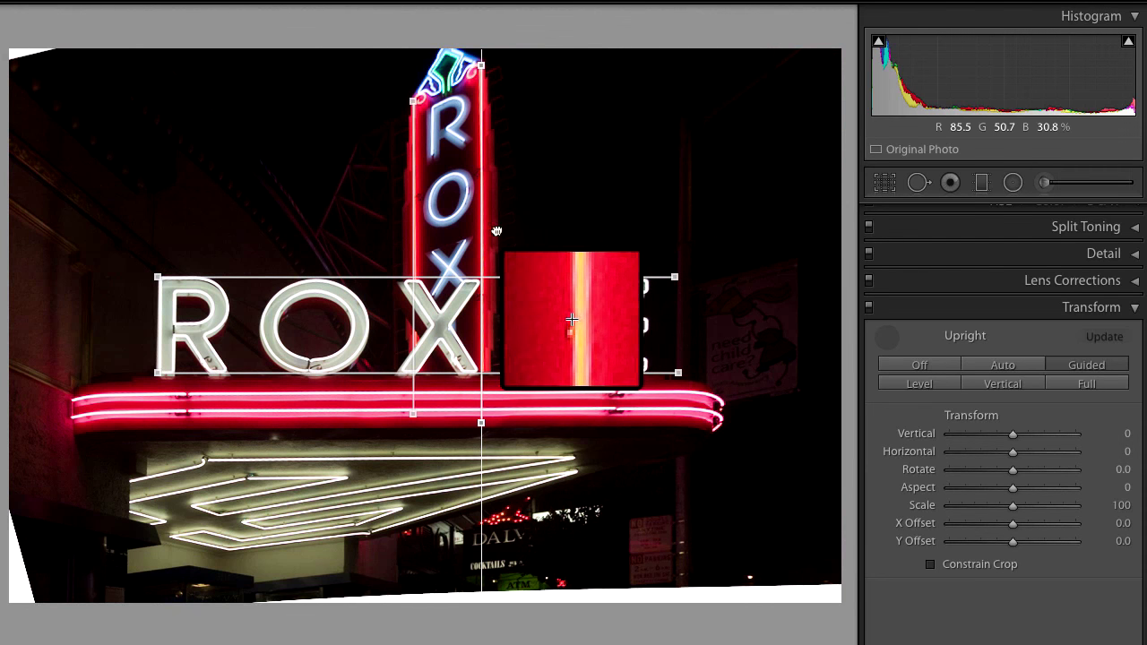
Move the two vertical guides from the tower sign to the right edge of the E and the left edge of the R
left_click_drag(484, 230, 651, 238)
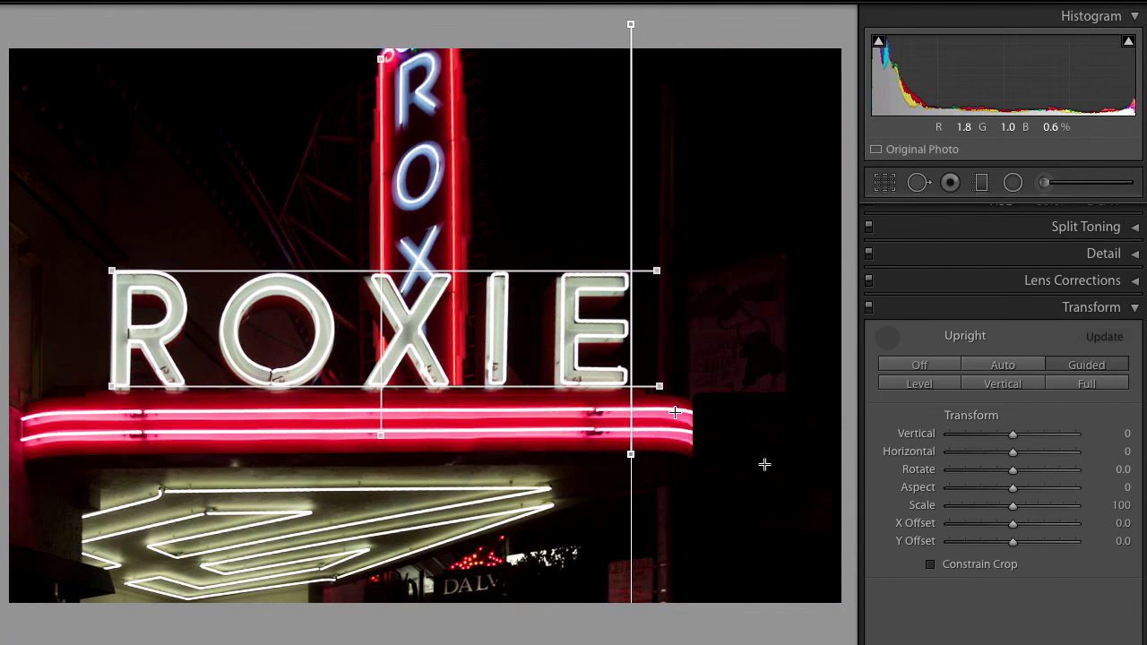
mouse_move(633, 454)
left_mouse_down()
mouse_move(613, 455)
mouse_move(625, 455)
left_mouse_up()
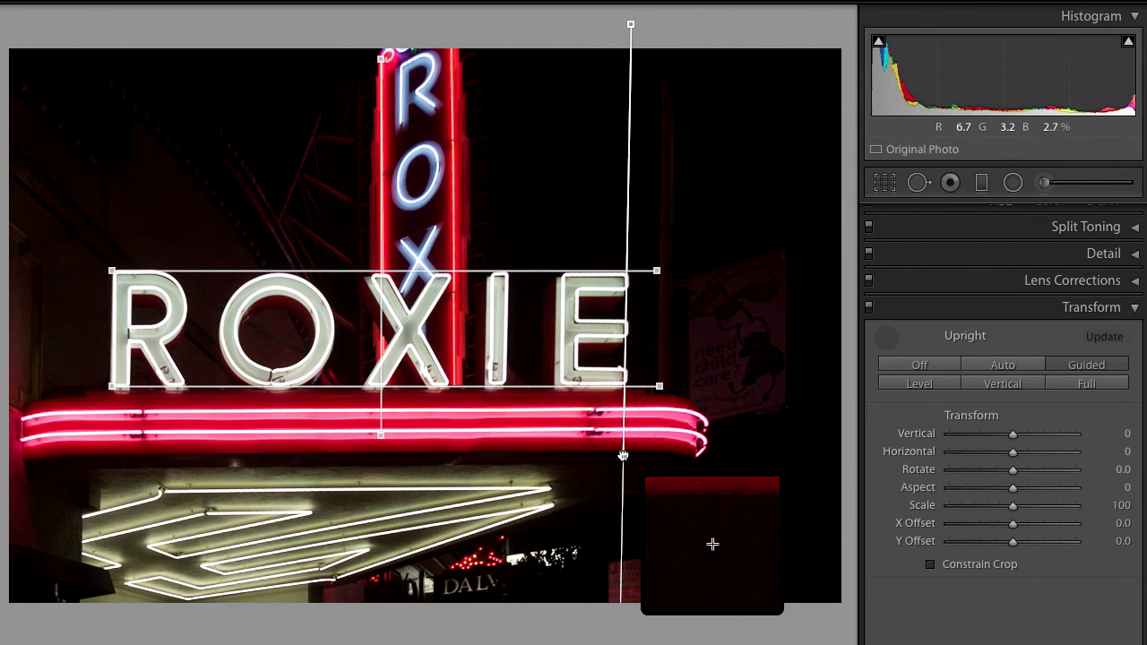
mouse_move(342, 205)
left_mouse_down()
mouse_move(399, 209)
mouse_move(318, 207)
left_mouse_up()
left_click_drag(241, 232, 123, 117)
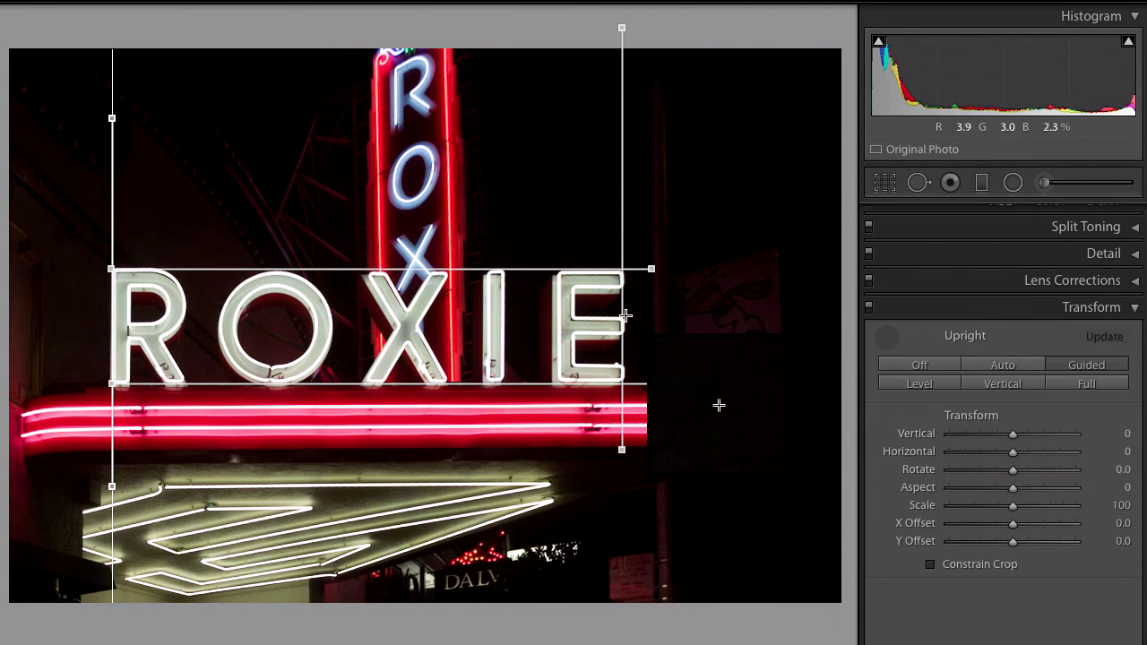
Shift the vertical guide on the letter E to the left edge of the I and align its lower end
left_click_drag(621, 317, 481, 324)
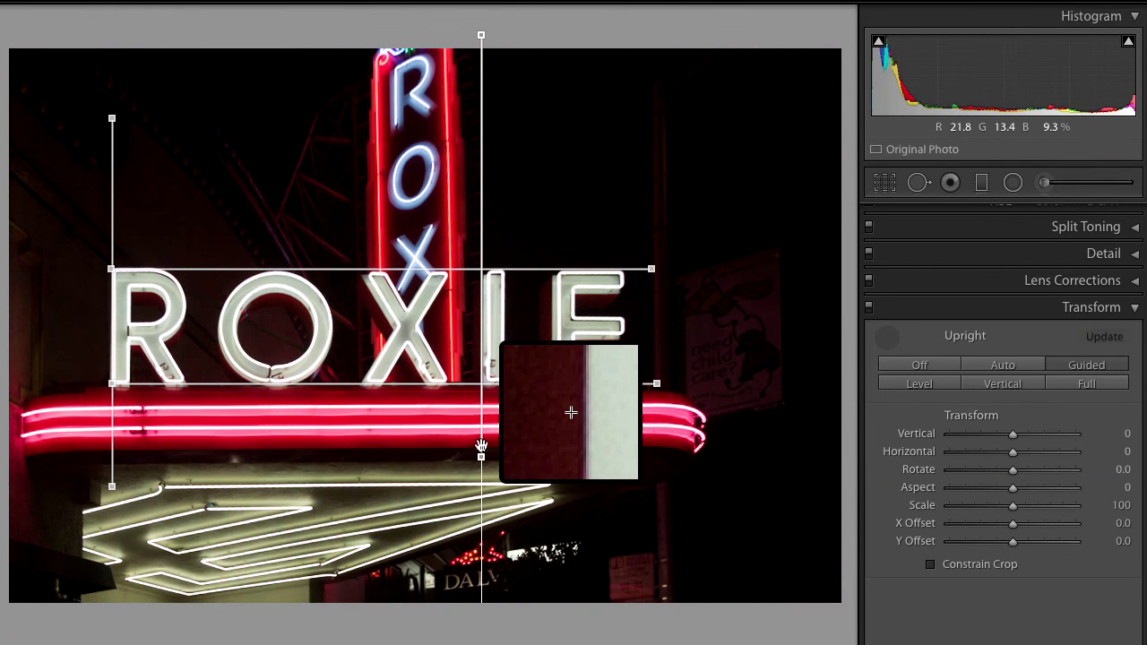
left_click_drag(481, 459, 488, 457)
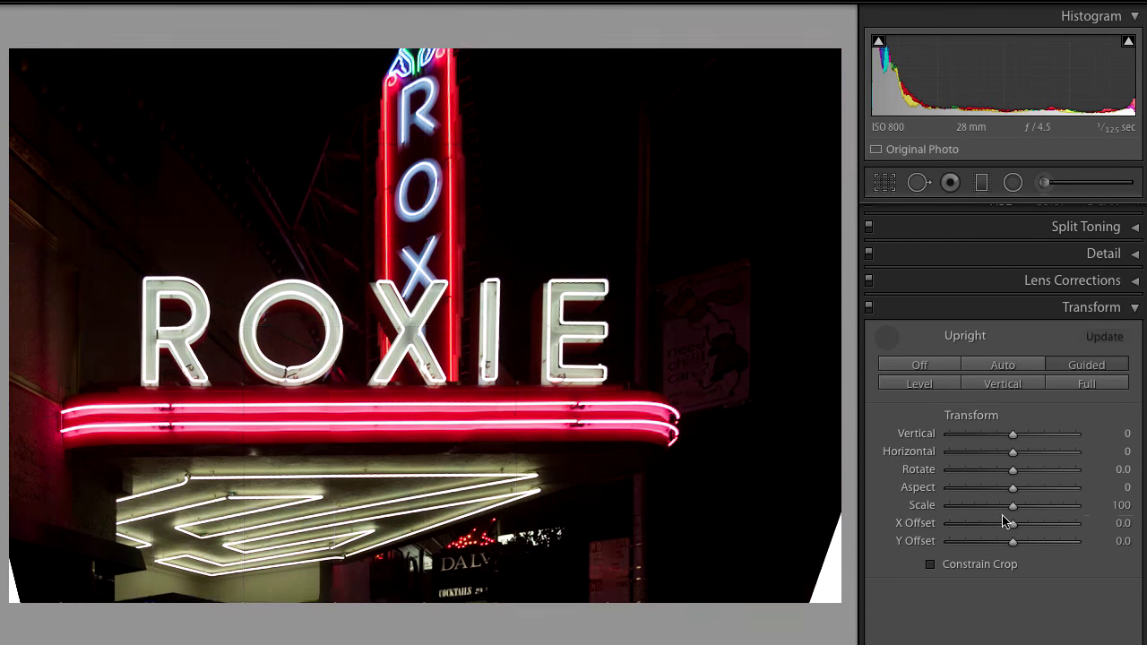
Reduce the Transform Scale to 75 and set the crop aspect ratio to 1 x 1
left_click_drag(1012, 510, 981, 513)
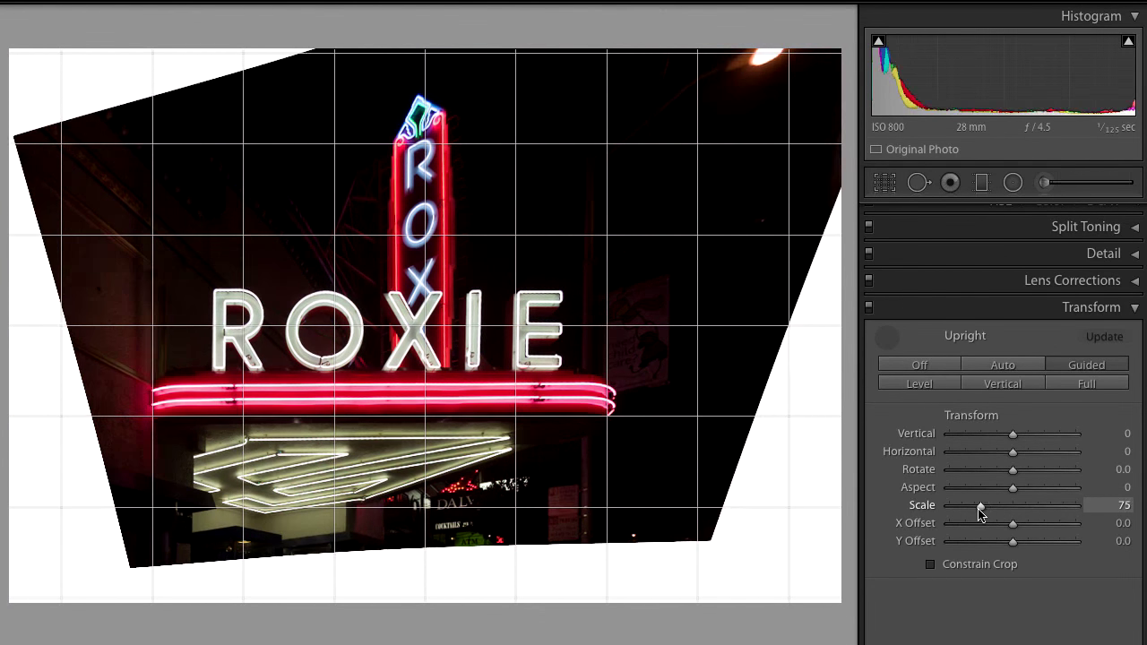
left_click(886, 185)
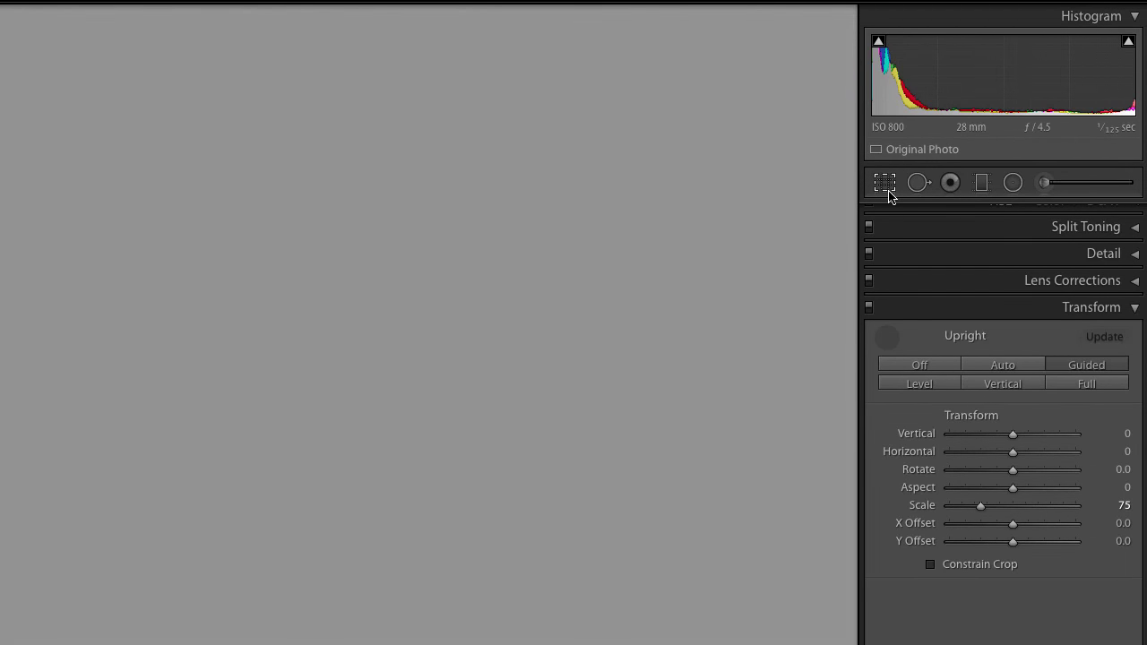
left_click(1098, 245)
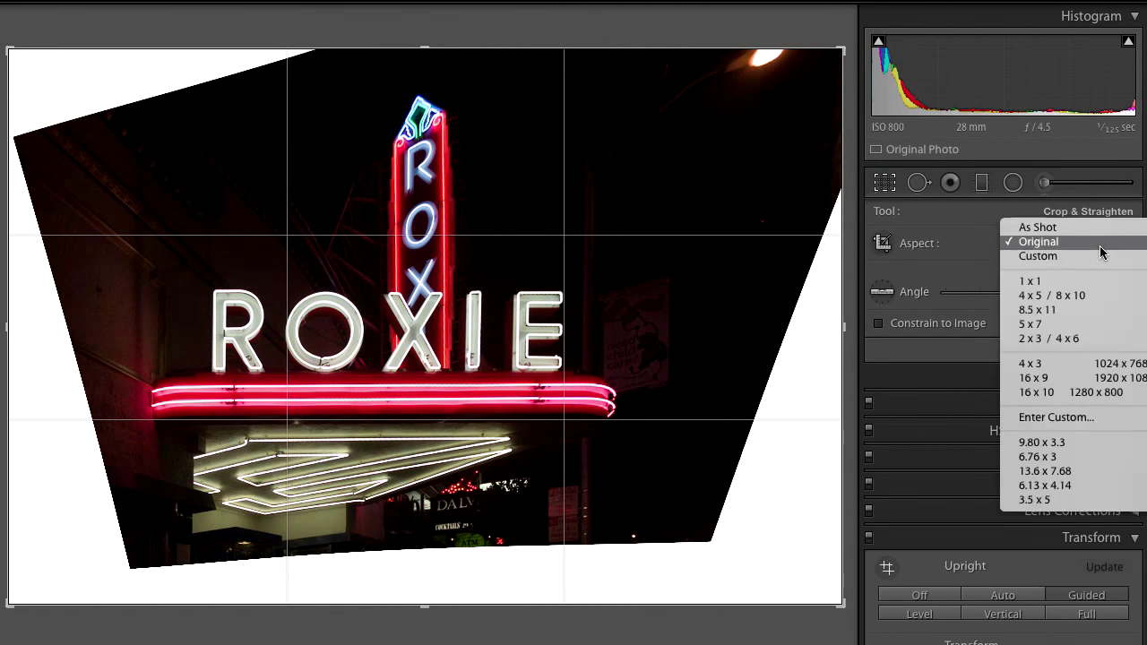
left_click(1083, 283)
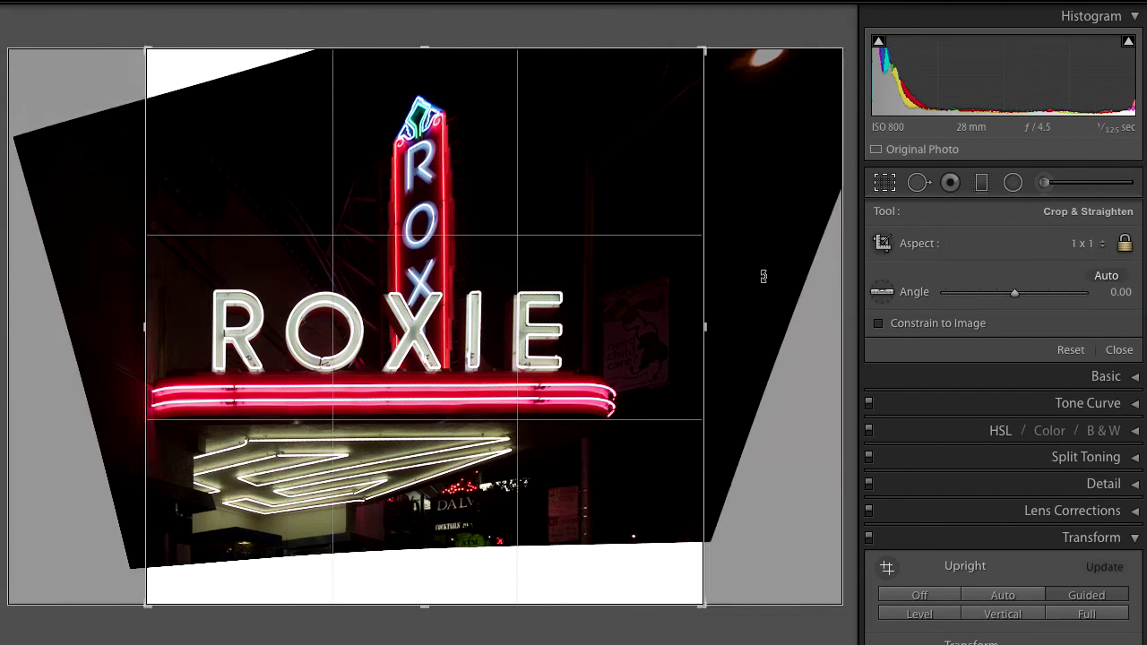
Tighten the square crop around the ROXIE sign and marquee, reposition the photo inside it, and apply the crop
left_click_drag(703, 605, 678, 579)
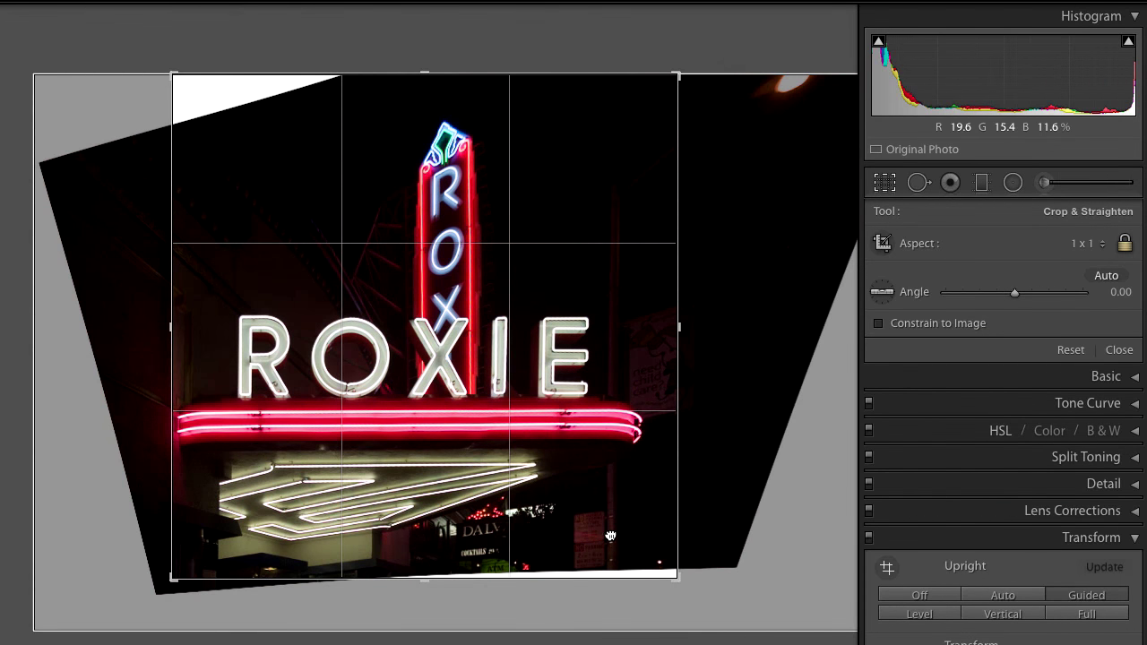
left_click_drag(610, 535, 618, 538)
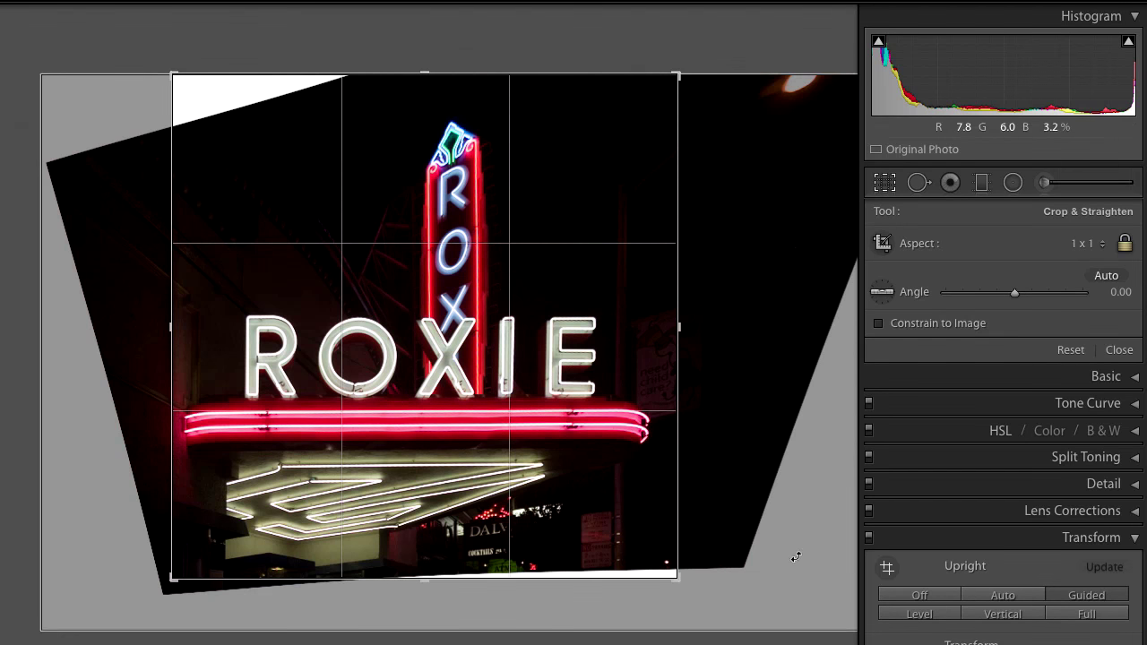
left_click_drag(677, 581, 686, 583)
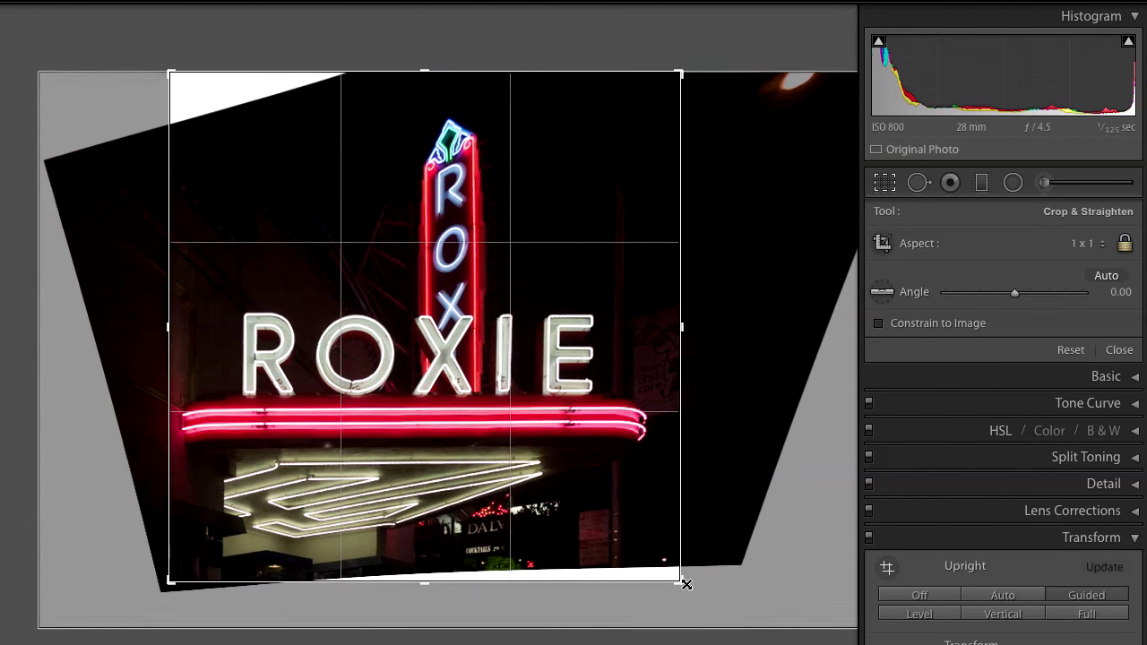
left_click_drag(639, 534, 648, 533)
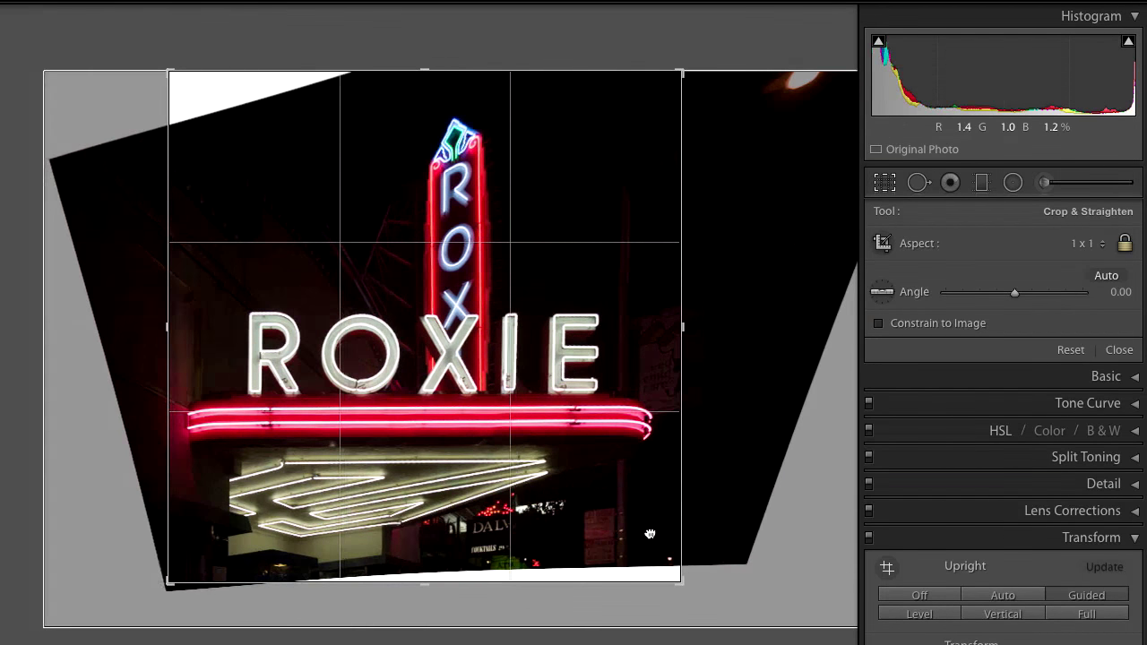
key("Return")
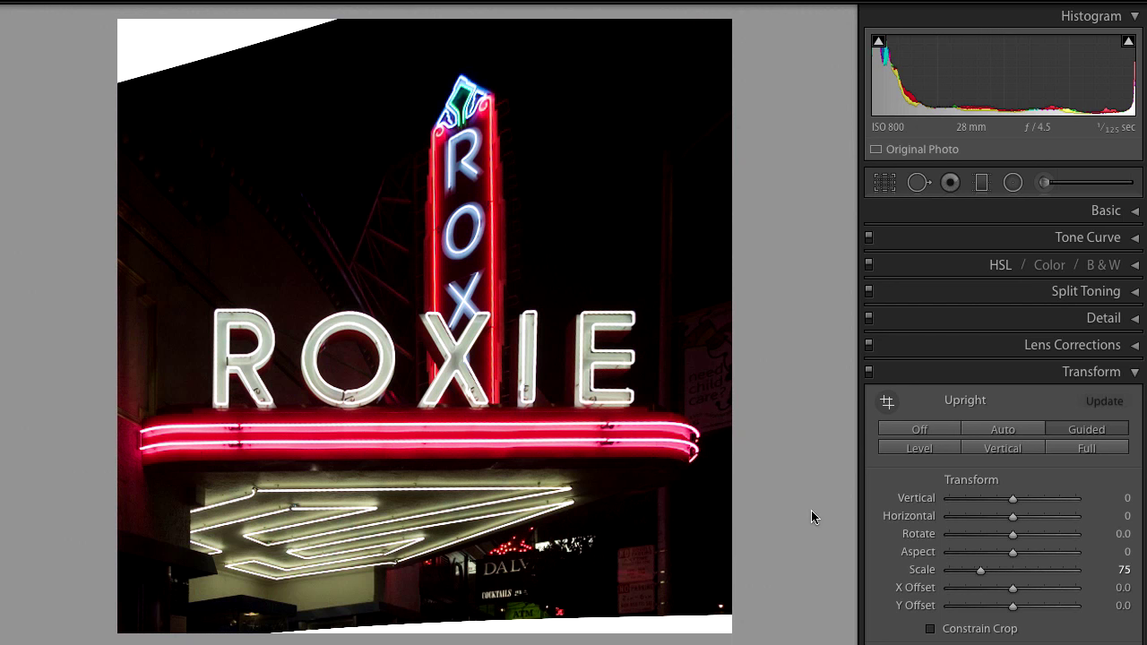
With the Guided Upright guides active, set the Transform Scale to 74 and shift the image to X Offset +0.3, Y Offset -1.5
left_click(886, 403)
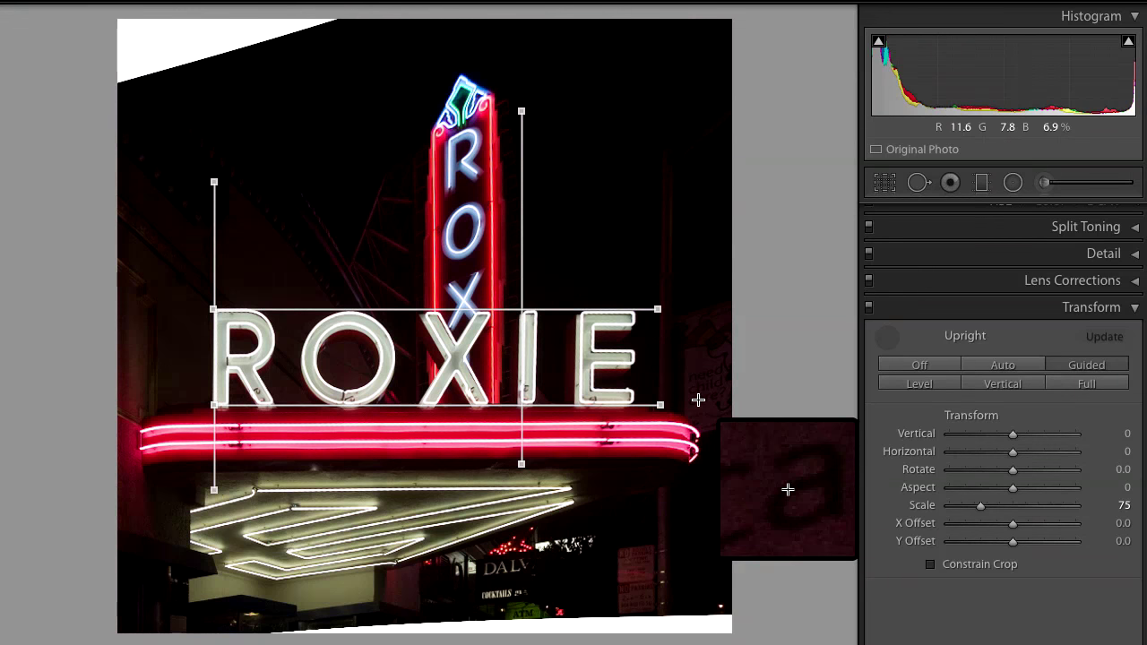
left_click(978, 507)
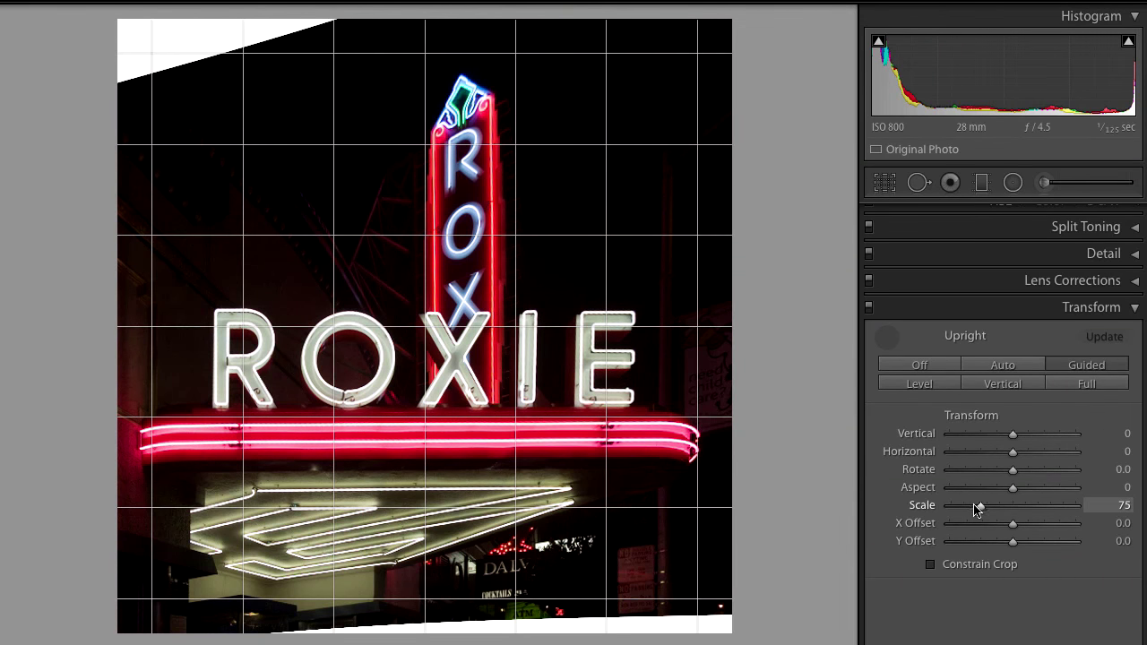
left_click_drag(980, 507, 979, 508)
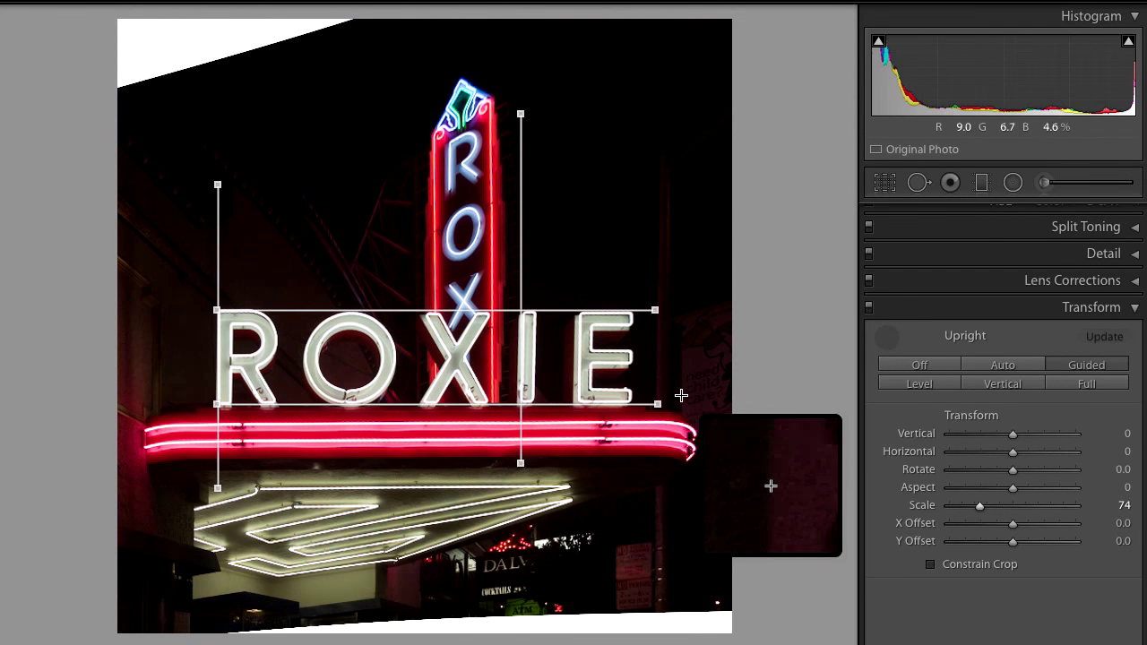
key("alt")
mouse_move(684, 386)
left_mouse_down()
mouse_move(622, 371)
mouse_move(681, 350)
mouse_move(671, 434)
mouse_move(744, 407)
mouse_move(730, 381)
mouse_move(672, 353)
mouse_move(700, 347)
mouse_move(699, 391)
mouse_move(653, 389)
mouse_move(686, 350)
mouse_move(678, 398)
mouse_move(668, 349)
mouse_move(690, 359)
mouse_move(685, 377)
mouse_move(692, 360)
mouse_move(681, 363)
mouse_move(688, 373)
mouse_move(669, 381)
mouse_move(663, 371)
mouse_move(687, 391)
left_mouse_up()
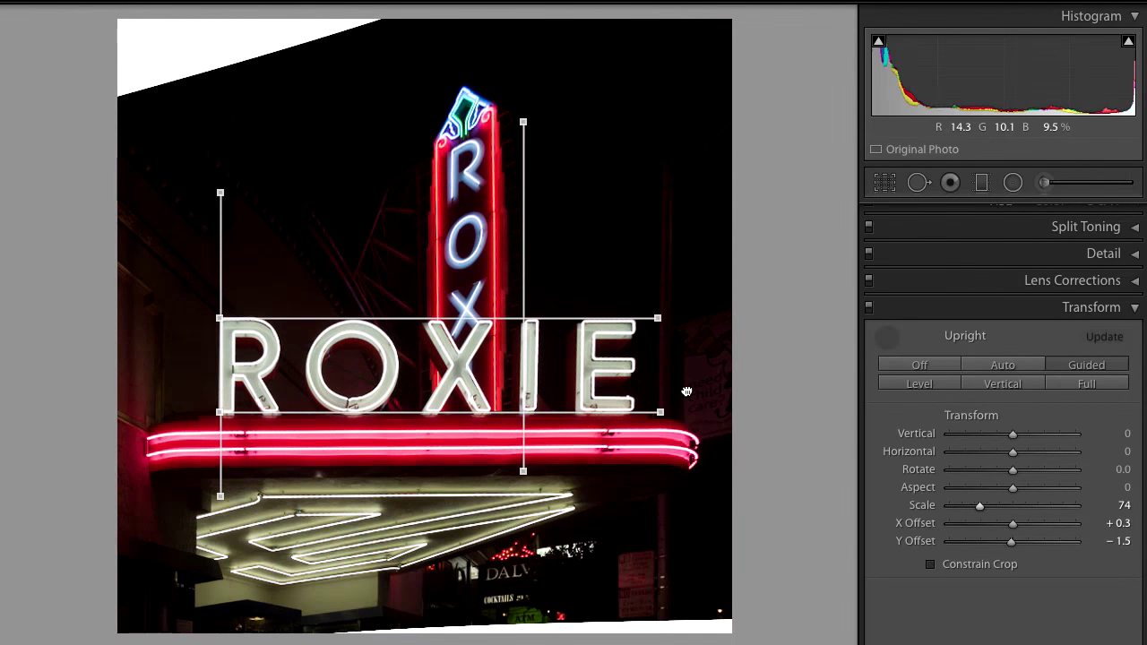